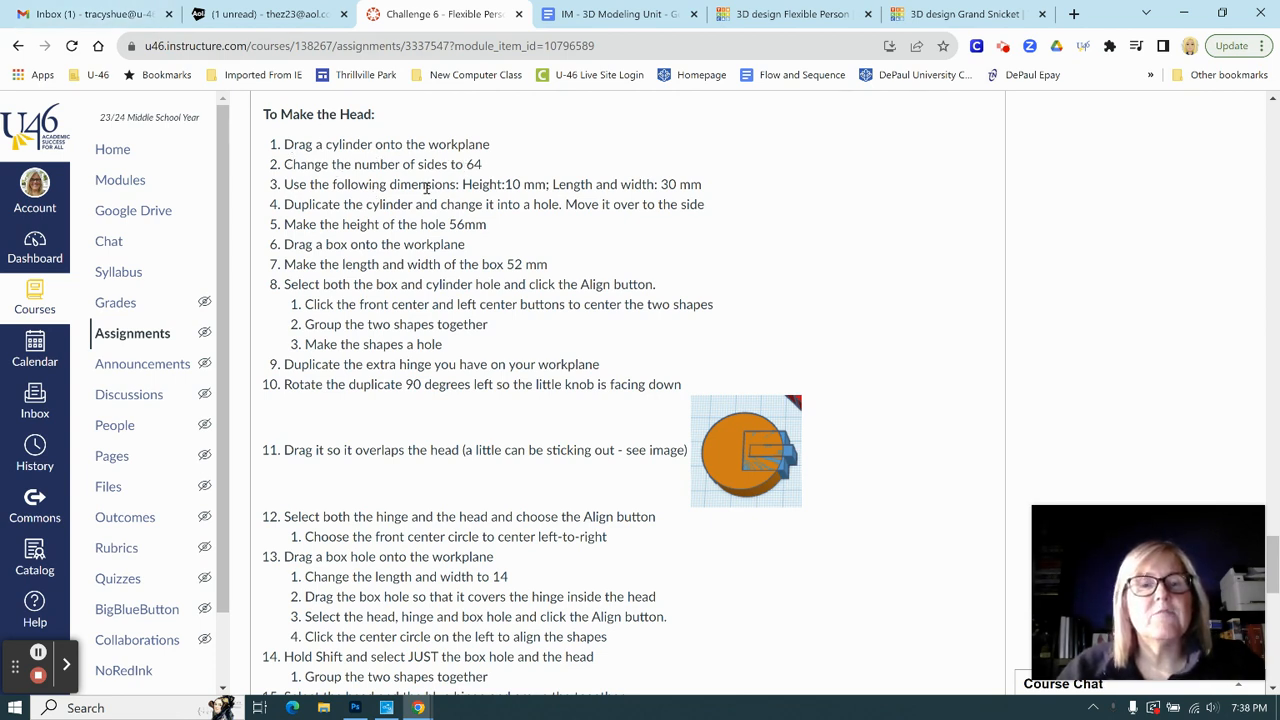
Step: Switch to the Grand Snicket design in Tinkercad and place a 64-sided solid cylinder on the workplane, up and left of the figure
left_click(908, 18)
left_click_drag(1092, 403, 426, 272)
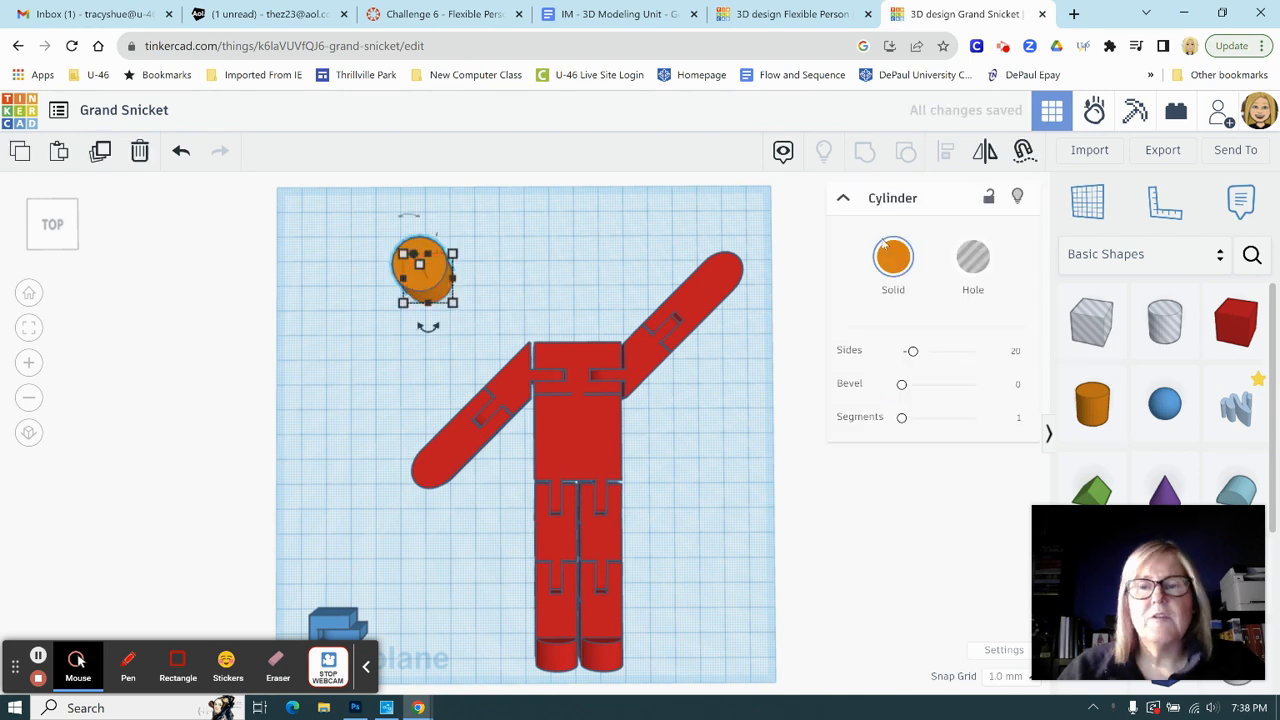
left_click_drag(912, 352, 1008, 362)
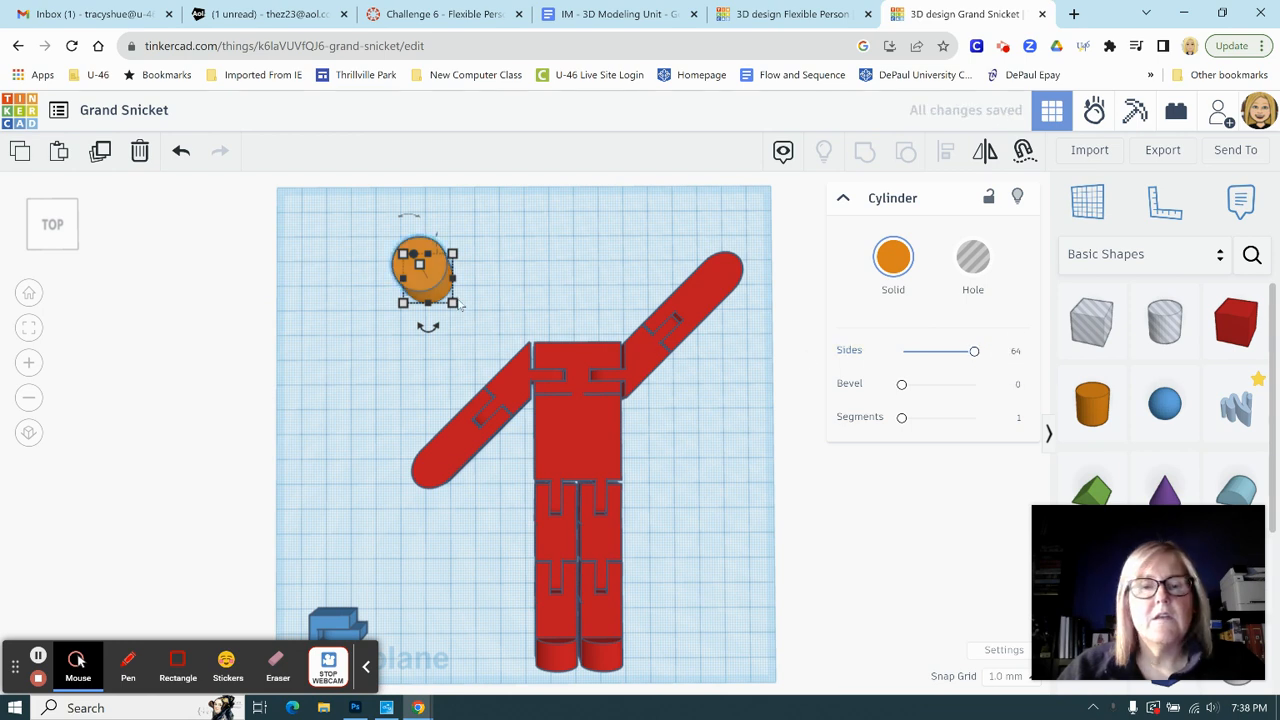
Step: Set the cylinder's height to 10 mm and its width and length to 30 mm
mouse_move(454, 303)
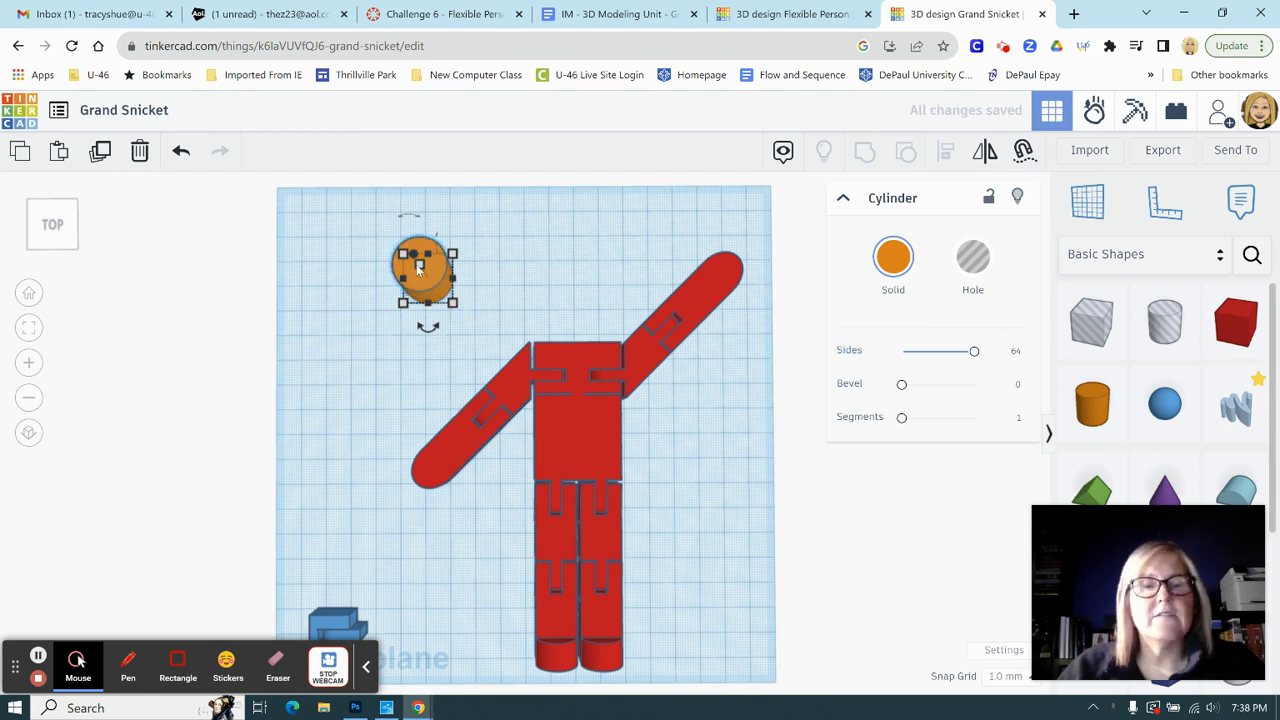
left_click(521, 270)
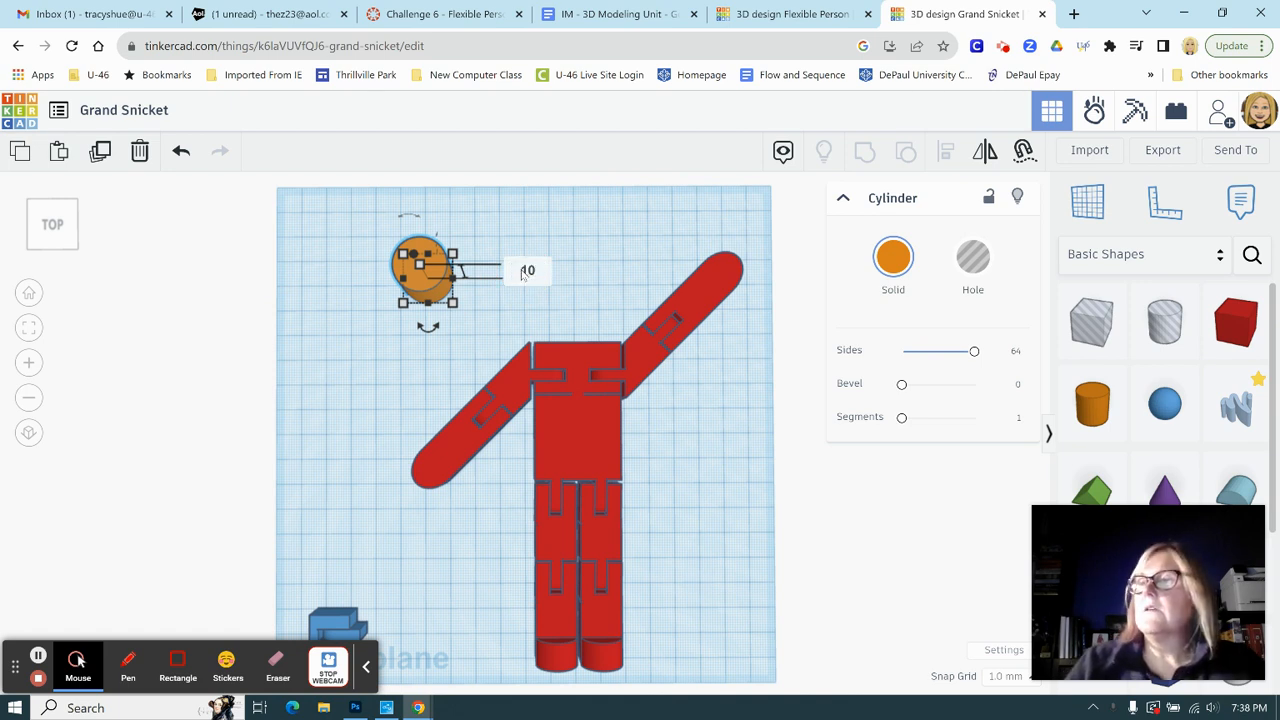
key("Return")
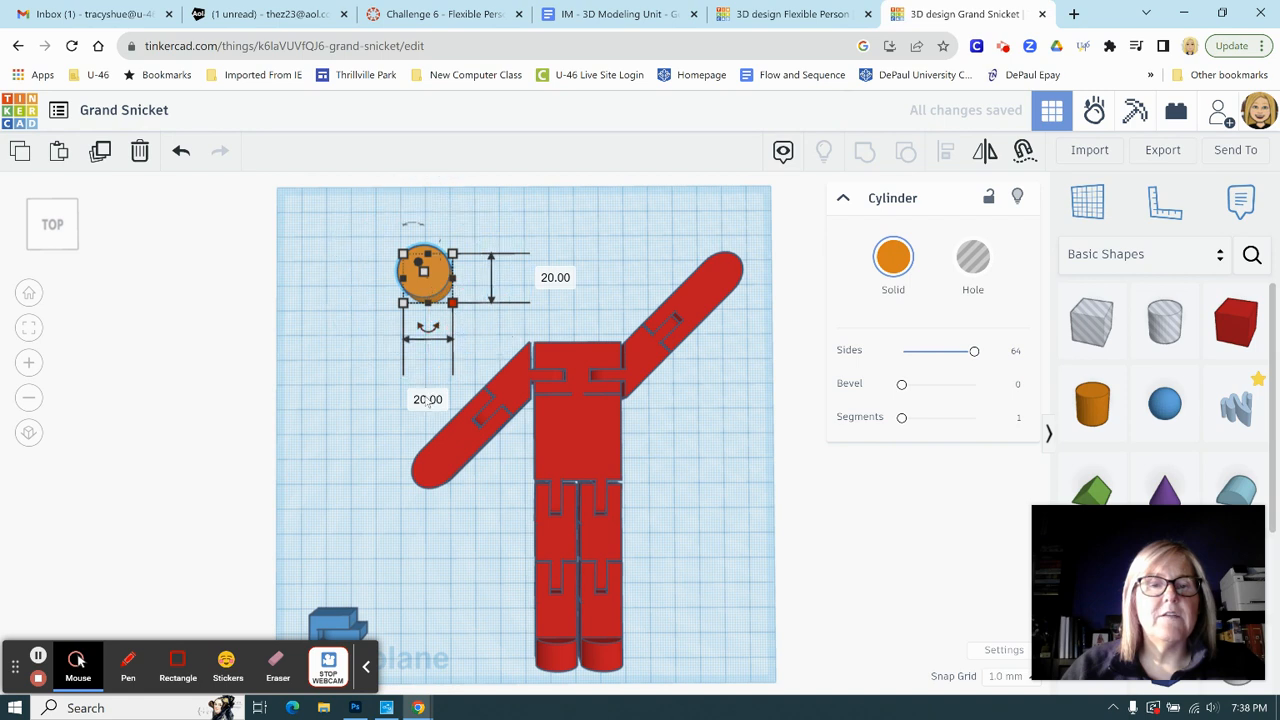
left_click(428, 400)
type("30")
key("Return")
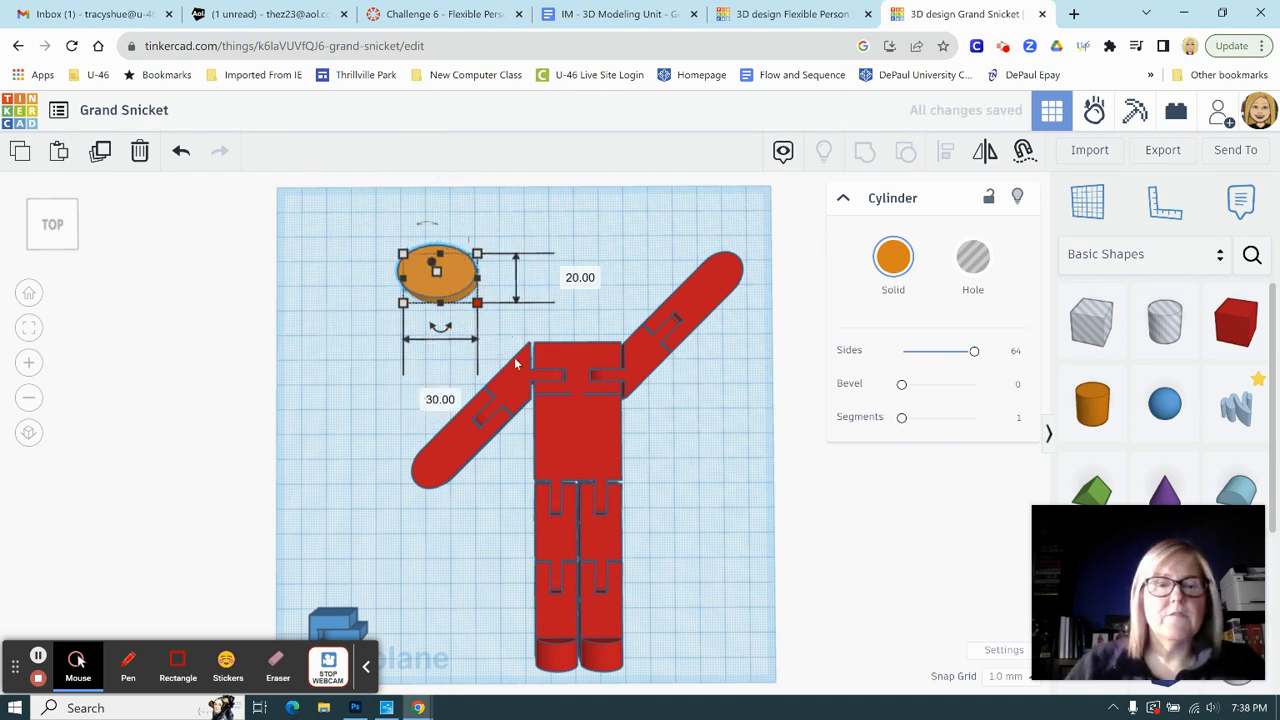
left_click(575, 277)
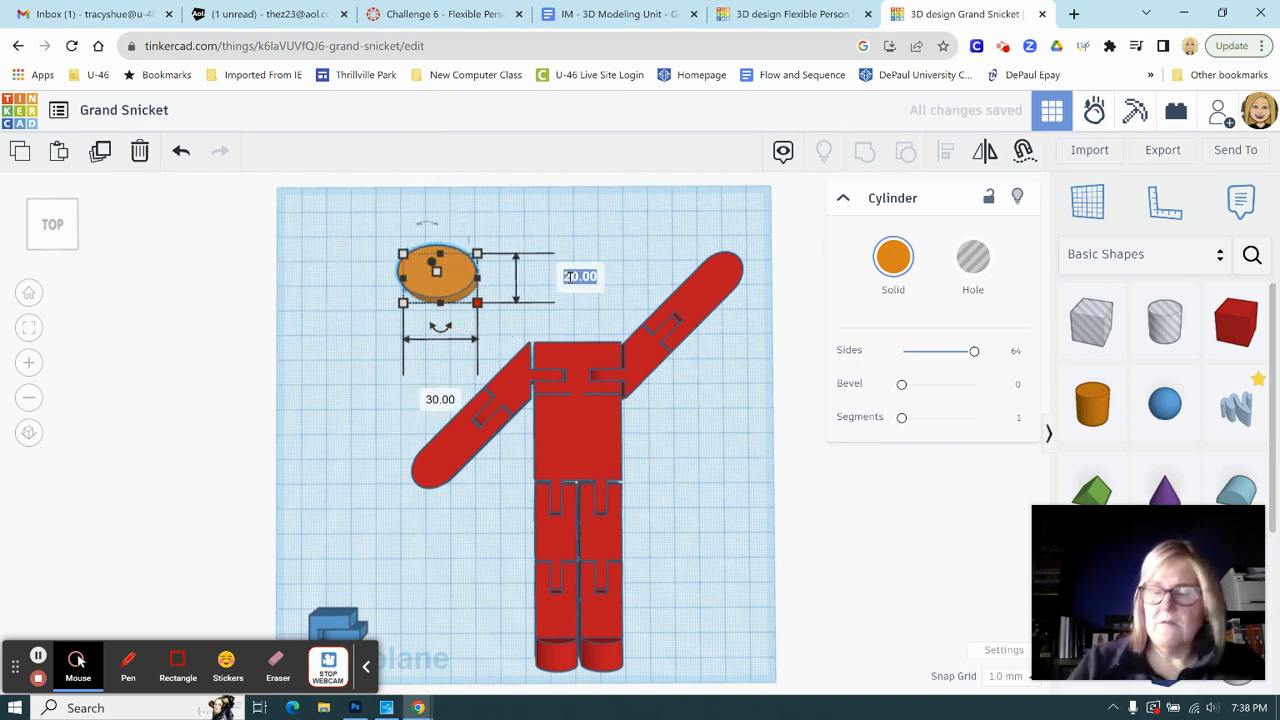
type("30")
key("Return")
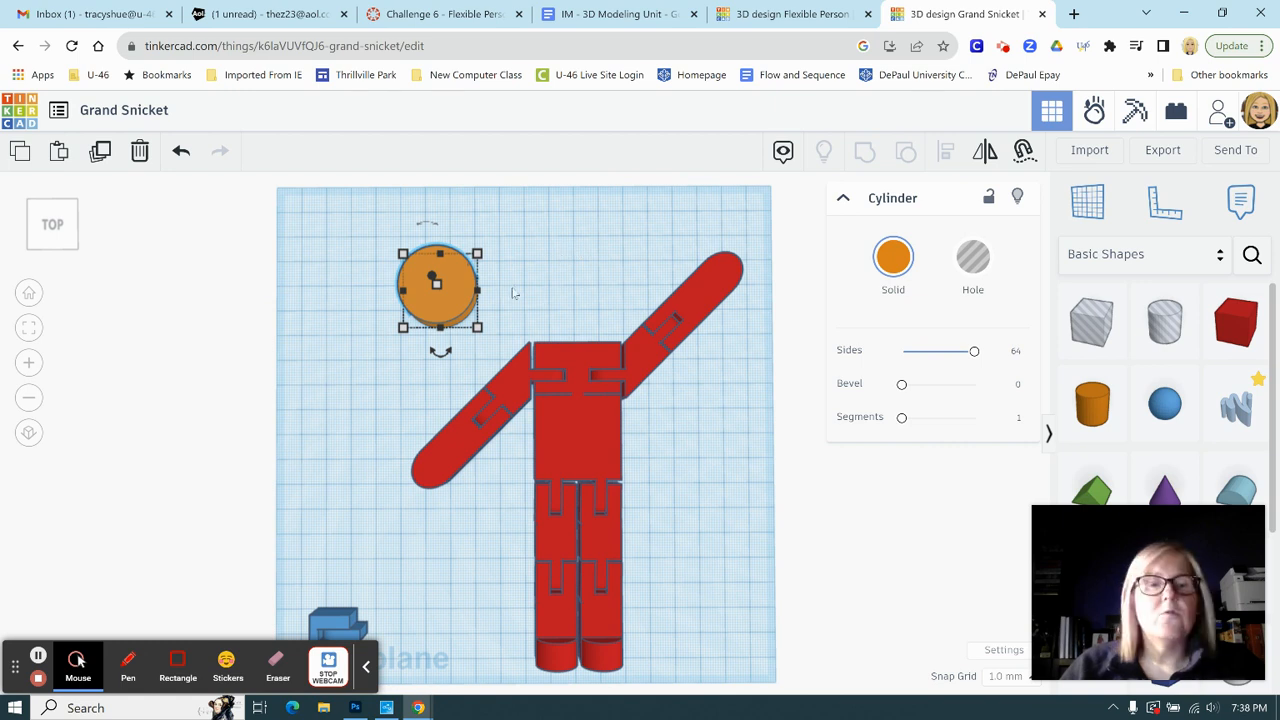
Step: Move the cylinder above the torso and place a duplicate of it, changed into a hole, about 68 mm to the left
left_click_drag(487, 290, 552, 278)
left_click(100, 150)
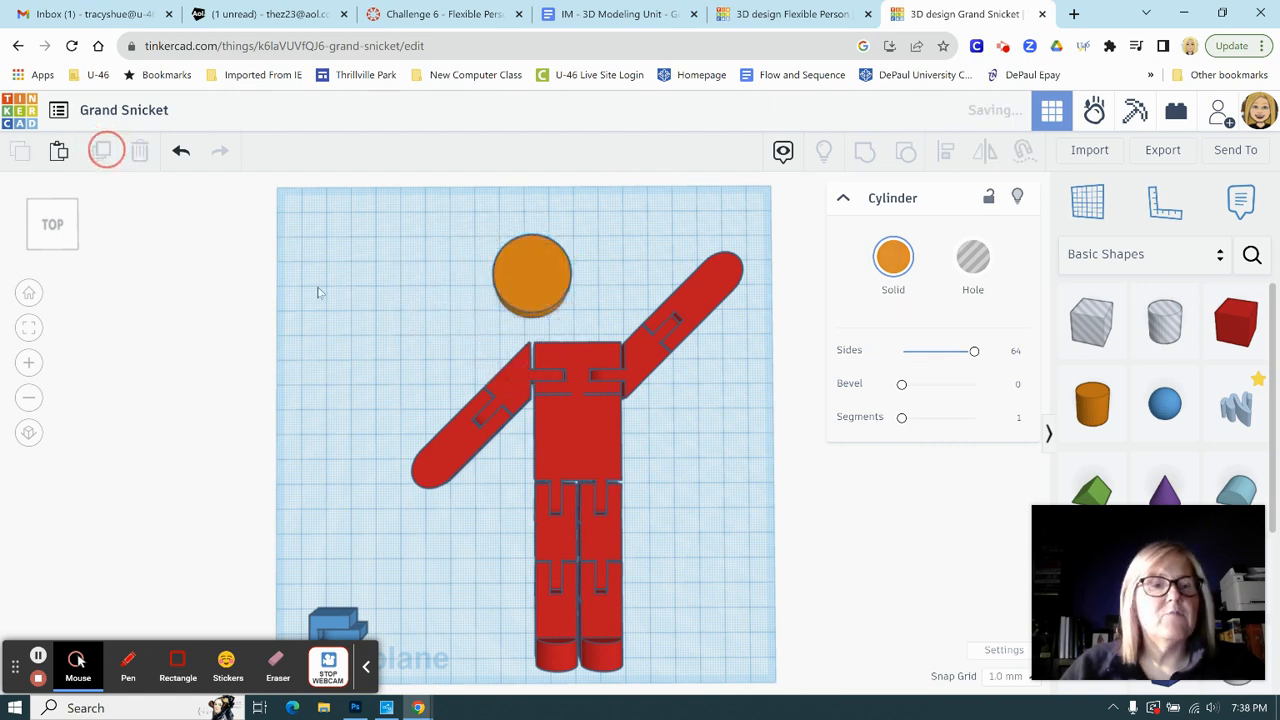
left_click_drag(532, 285, 382, 270)
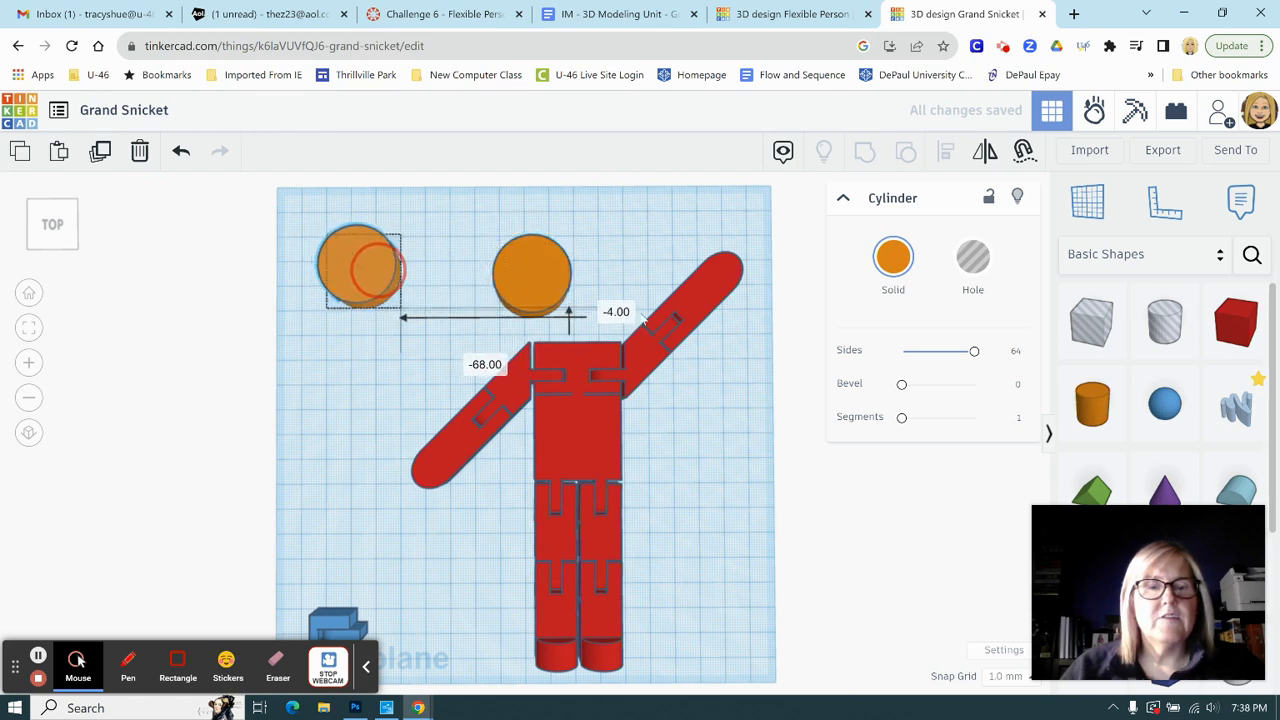
left_click(972, 262)
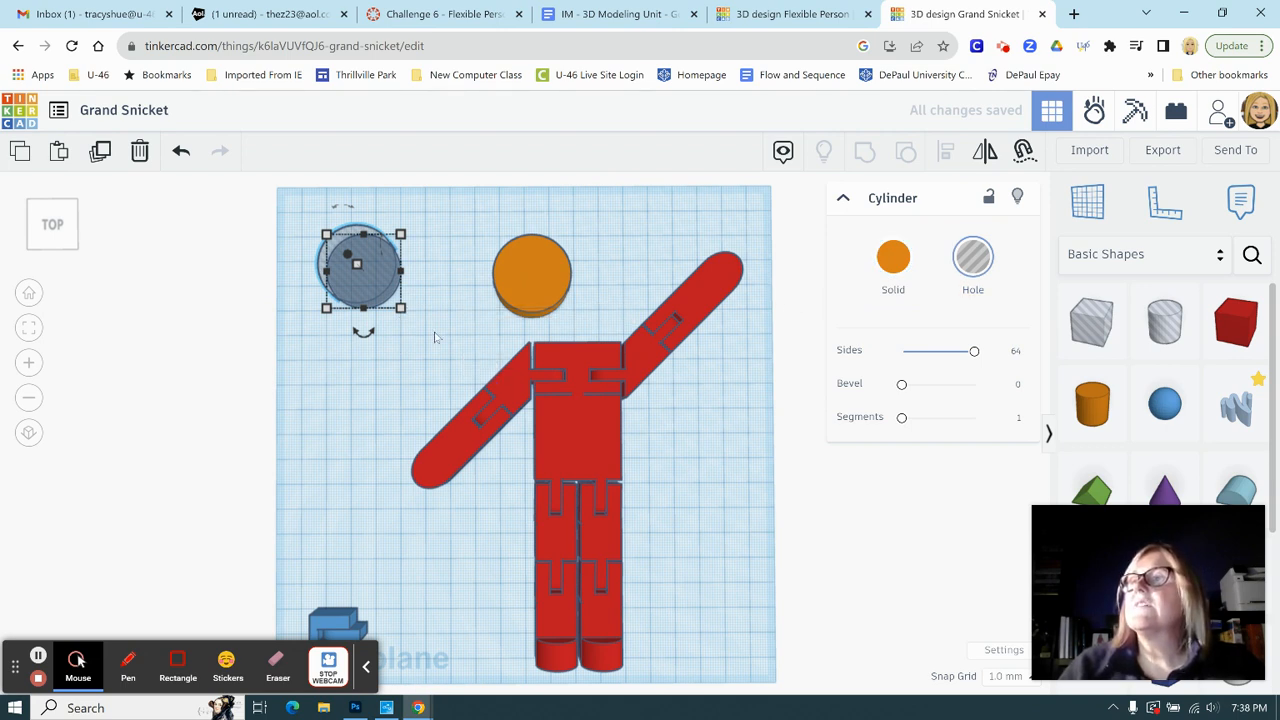
Step: Set the height of the cylinder hole to 56 mm
left_click(465, 272)
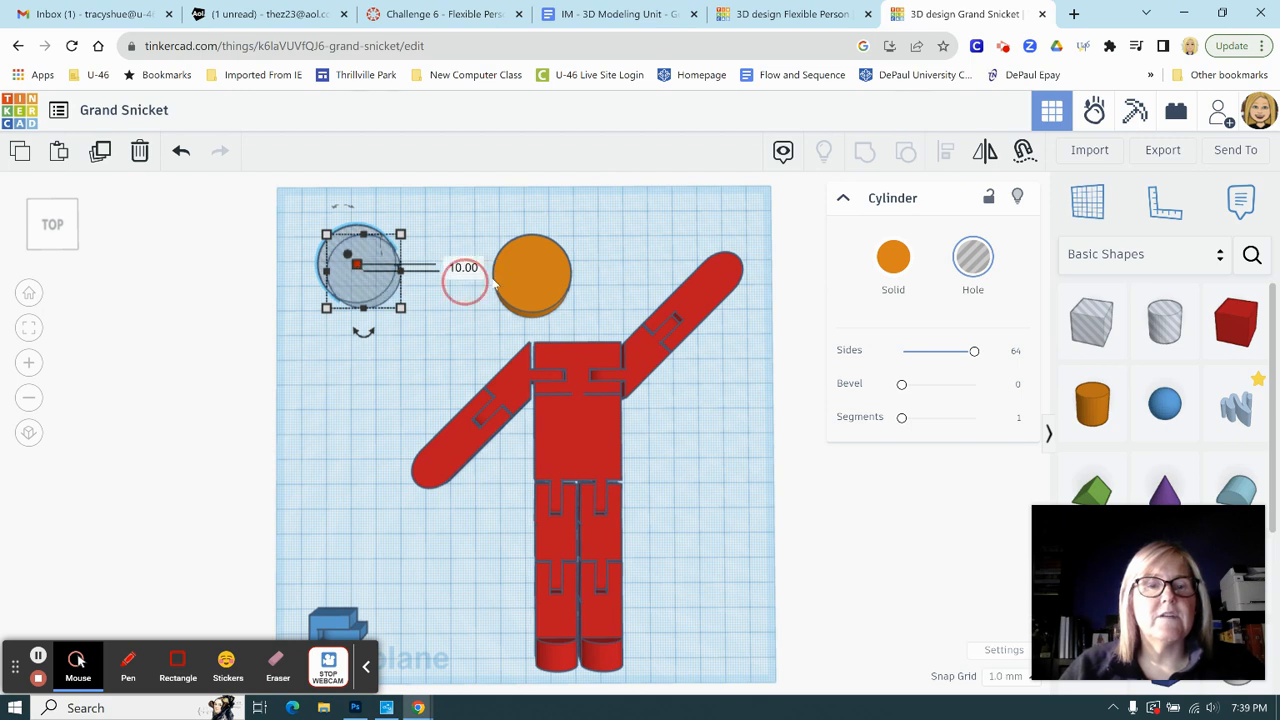
left_click(466, 268)
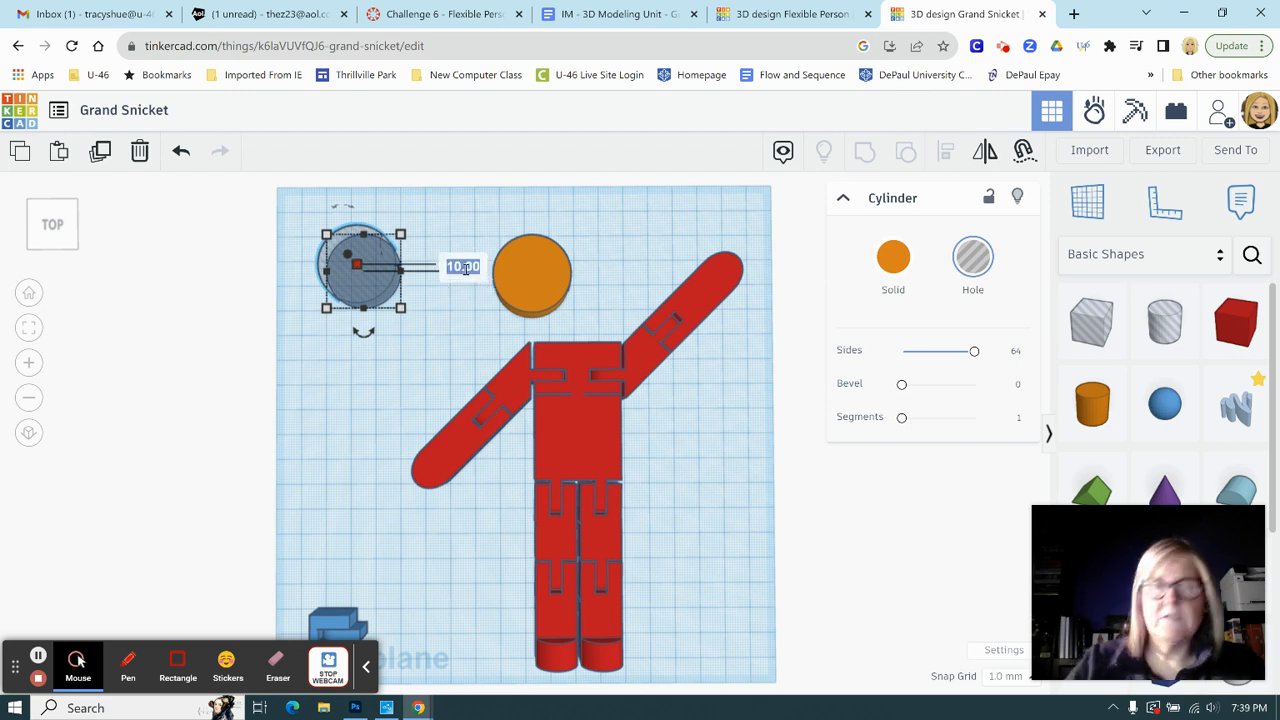
type("56")
key("Return")
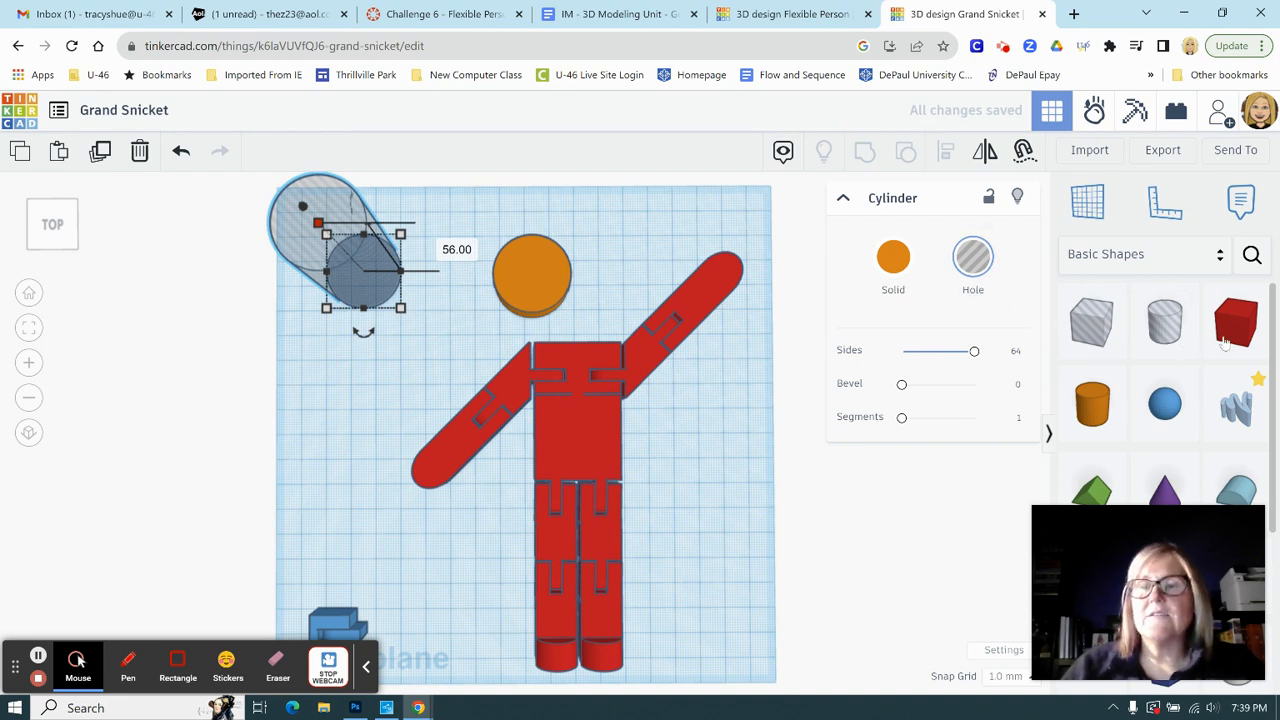
Step: Place a solid box below the cylinder hole and set its width and length to 52 mm
left_click(395, 380)
mouse_move(395, 382)
left_mouse_down()
mouse_move(363, 367)
mouse_move(385, 390)
left_mouse_up()
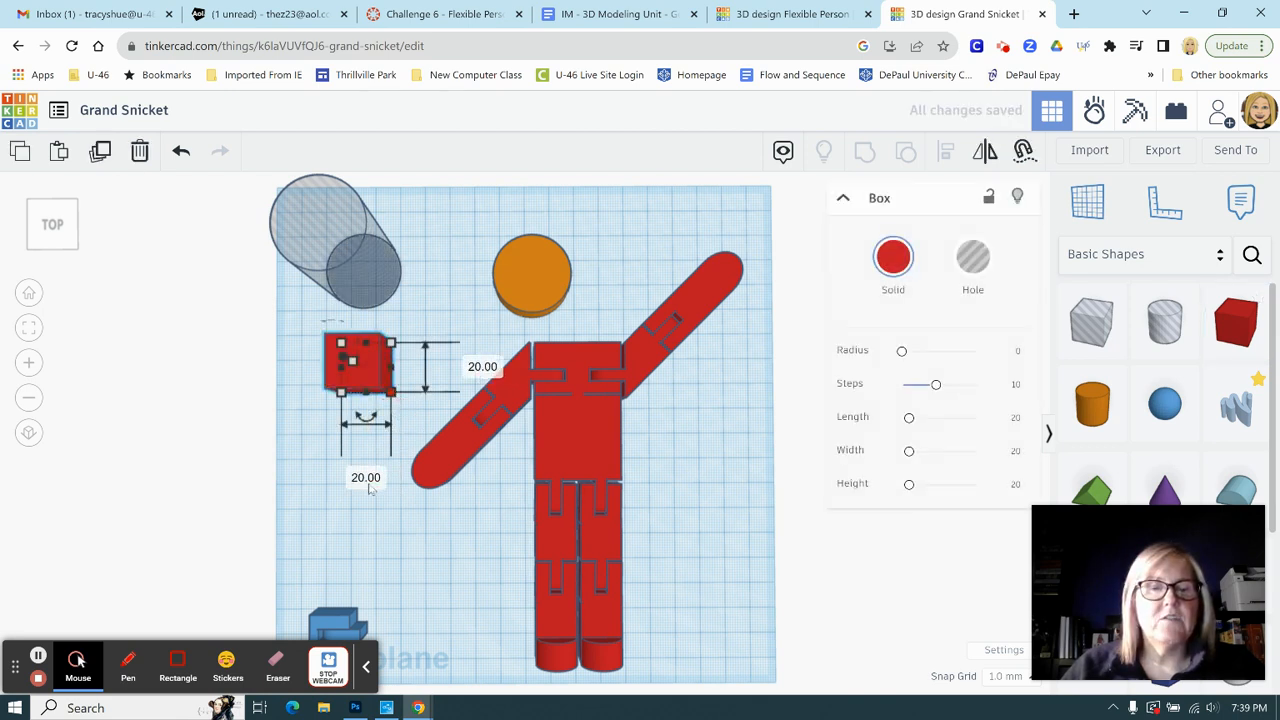
left_click(367, 480)
type("52")
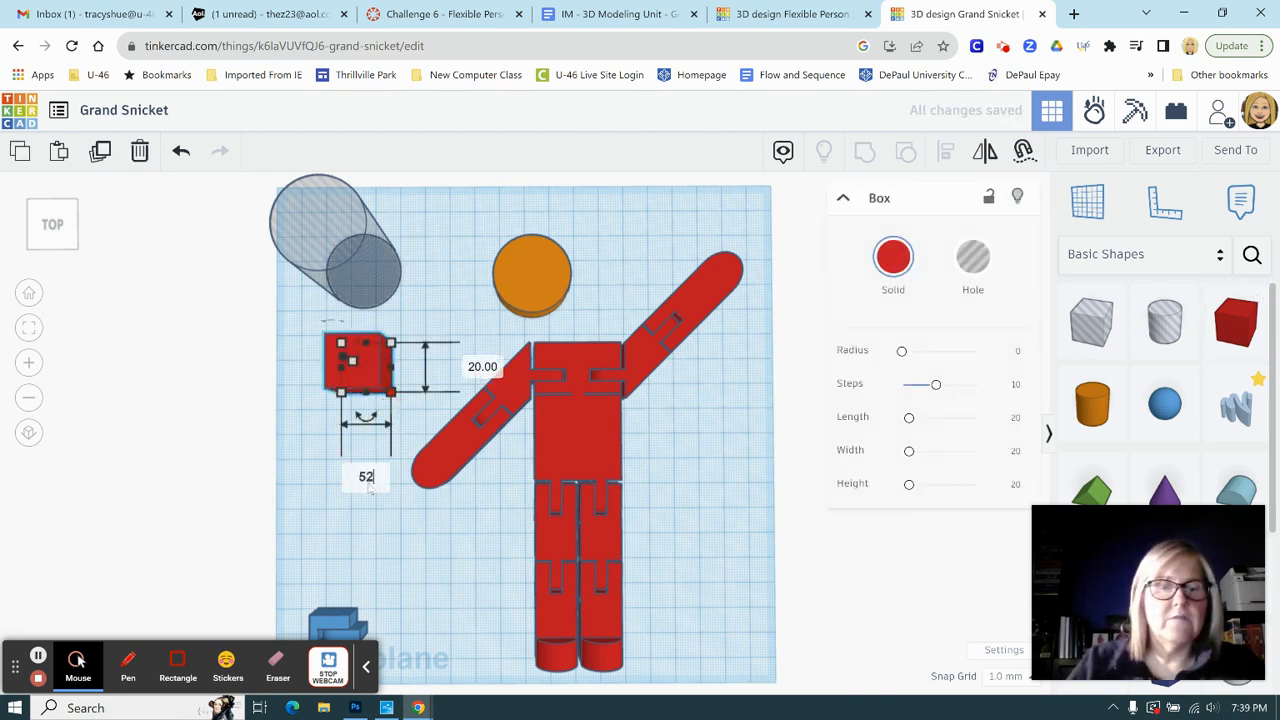
key("Return")
left_click(552, 372)
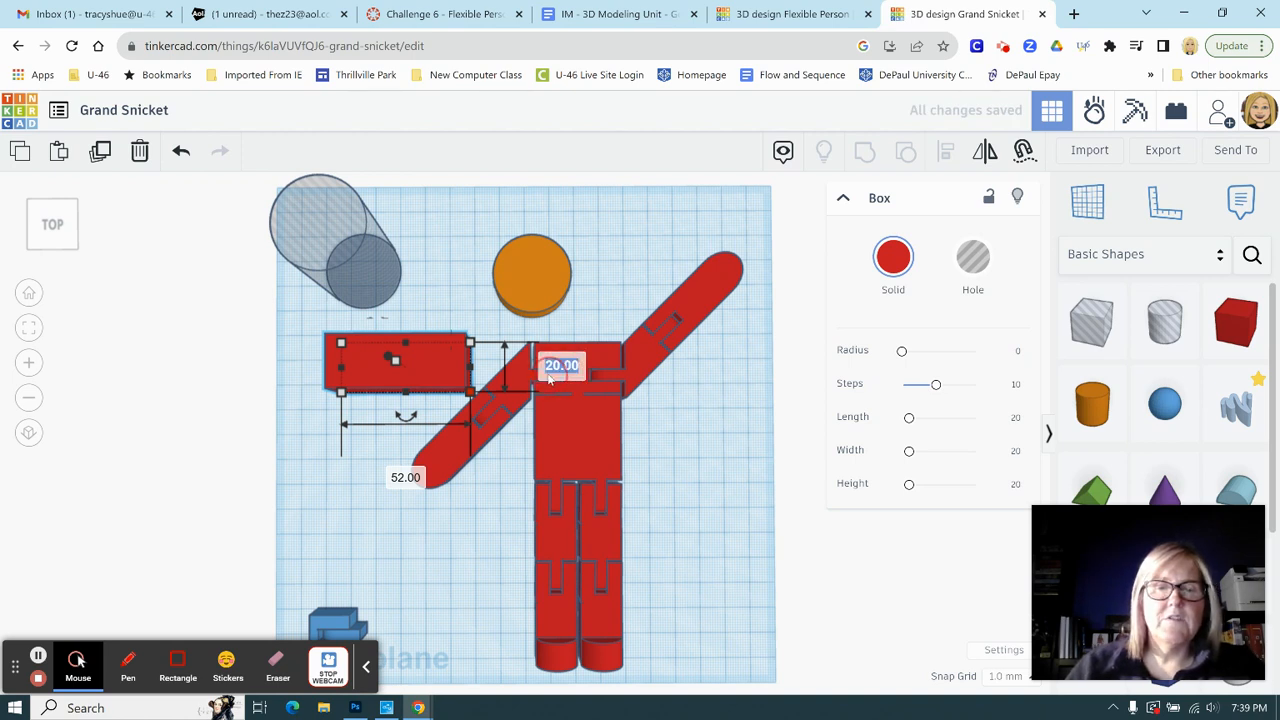
type("52")
key("Return")
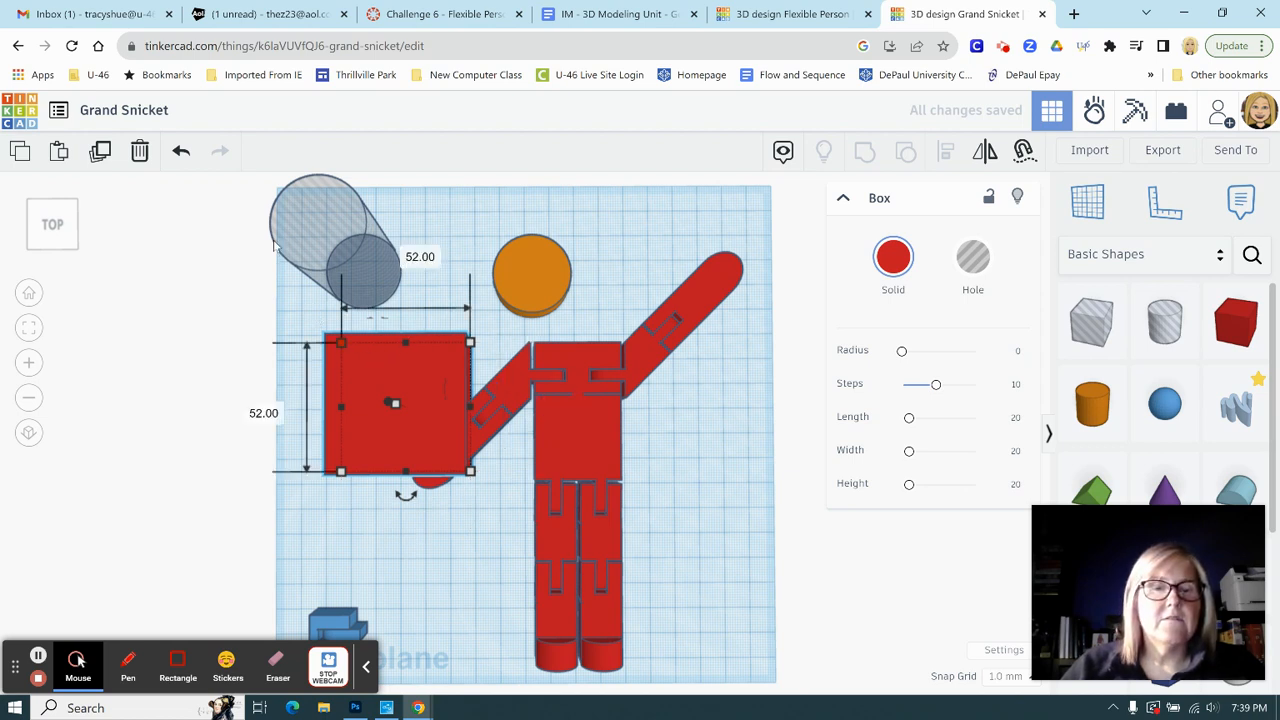
Step: Align the box and the cylinder hole on their centres, both left-to-right and front-to-back
left_click_drag(250, 222, 332, 368)
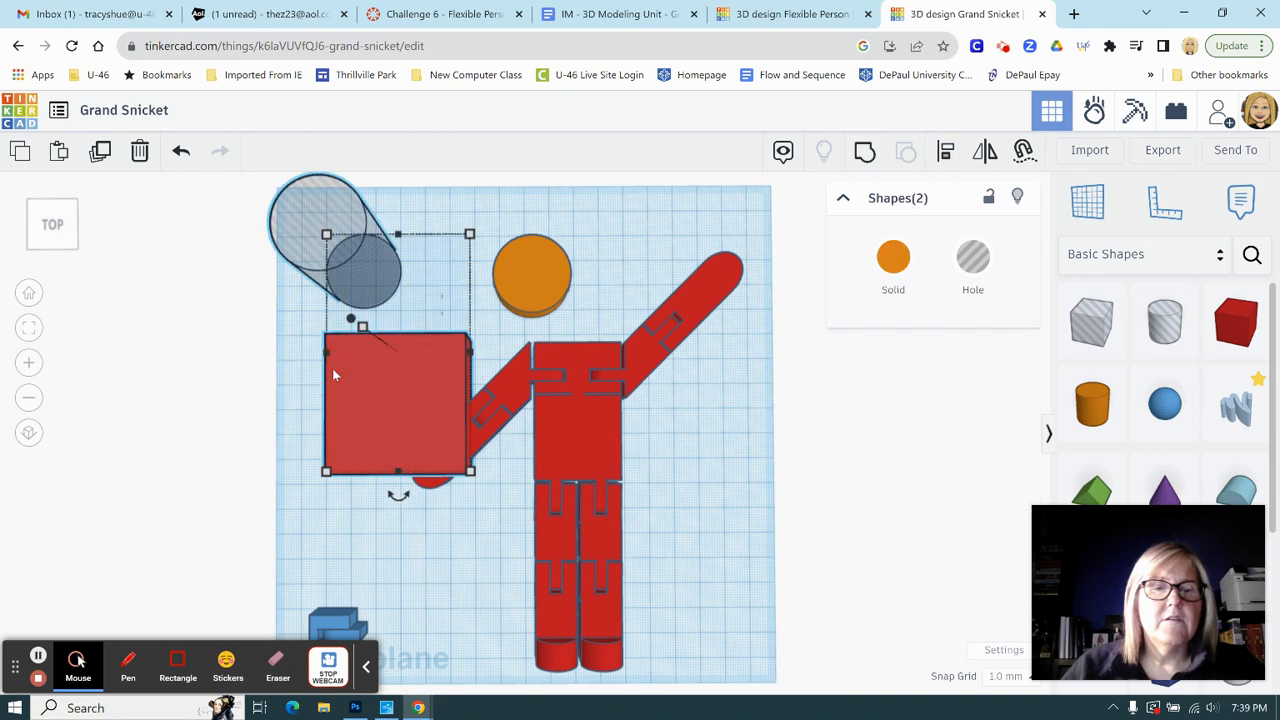
left_click(945, 150)
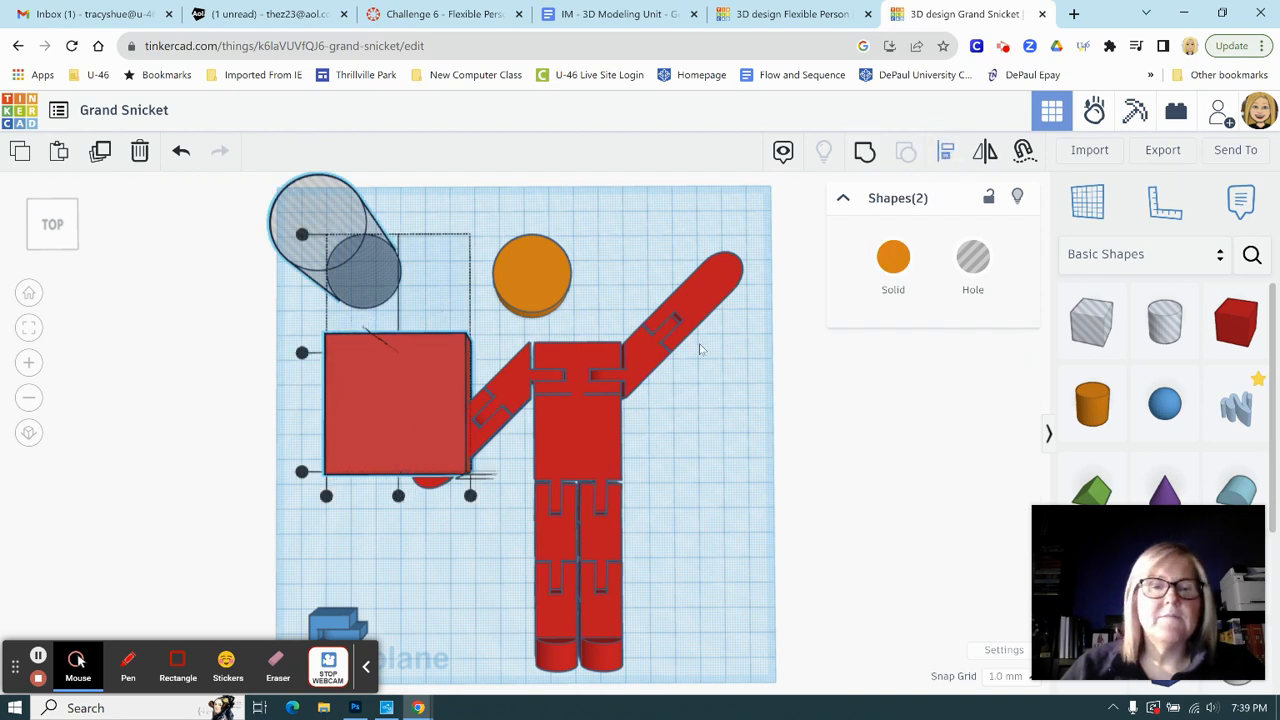
left_click(398, 497)
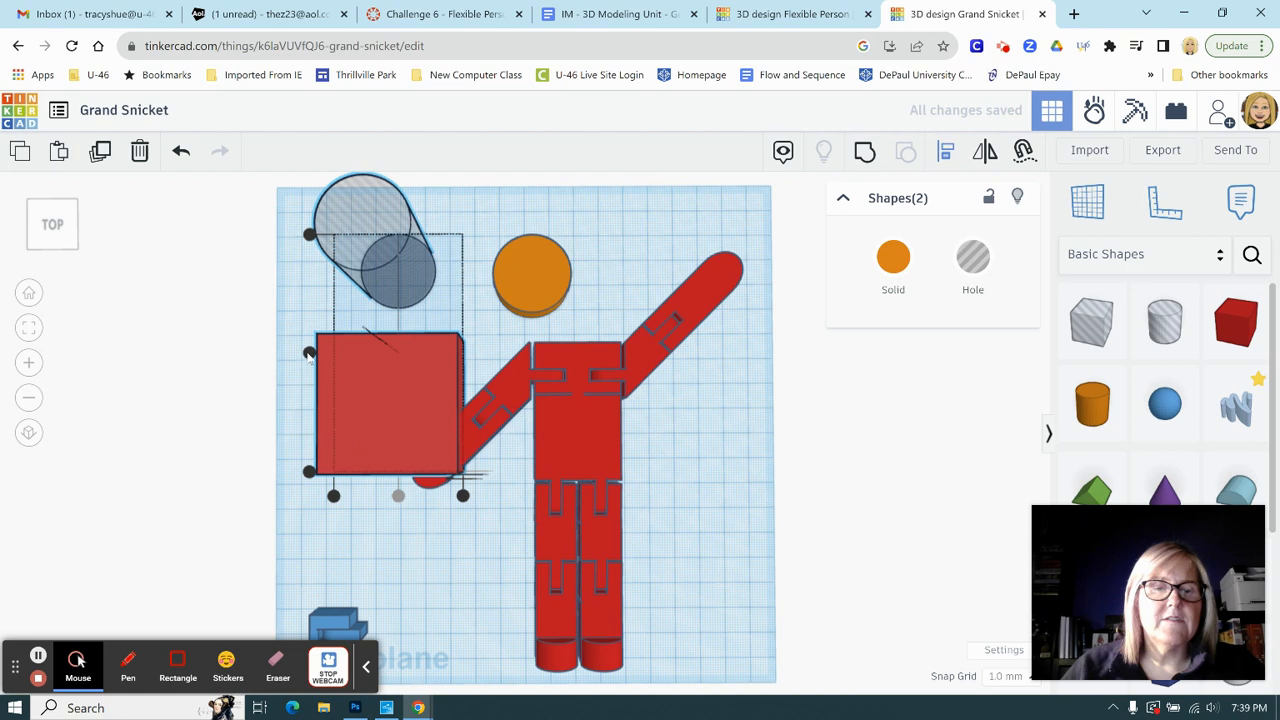
left_click(309, 353)
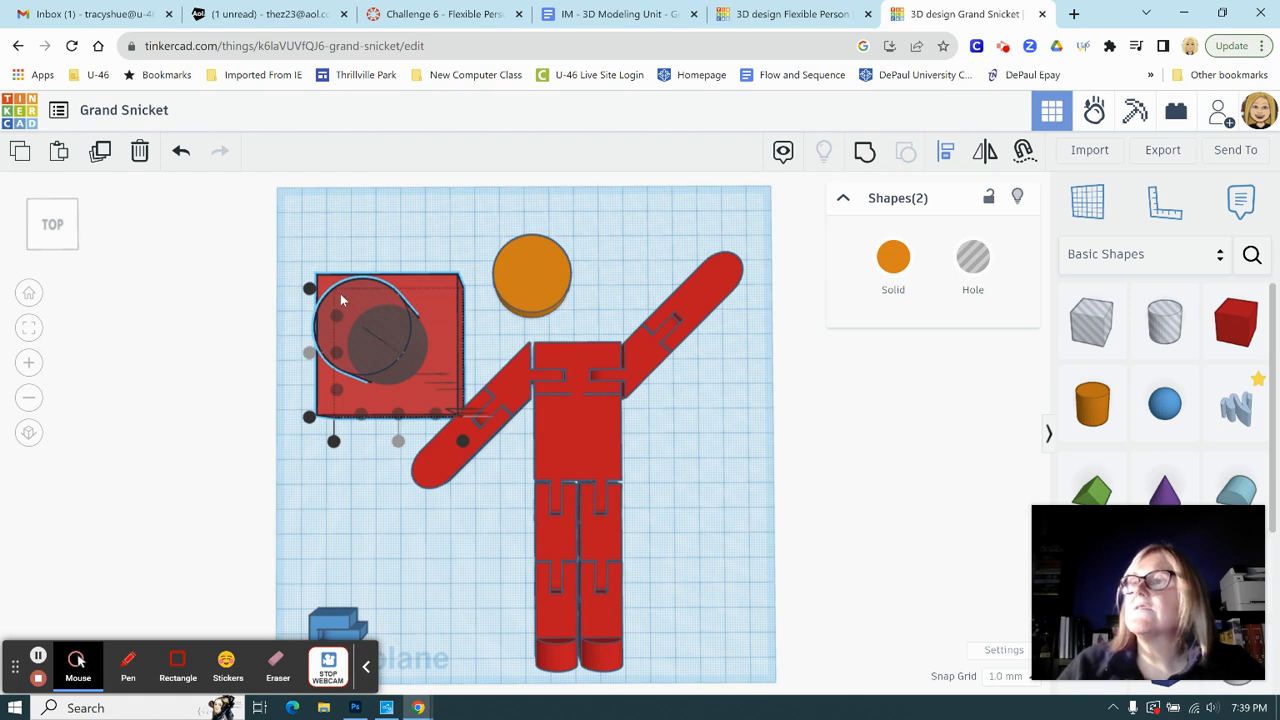
Step: Group the box with the cylinder hole, and move the result as a hole to the workplane's upper-left corner
left_click_drag(280, 236, 370, 372)
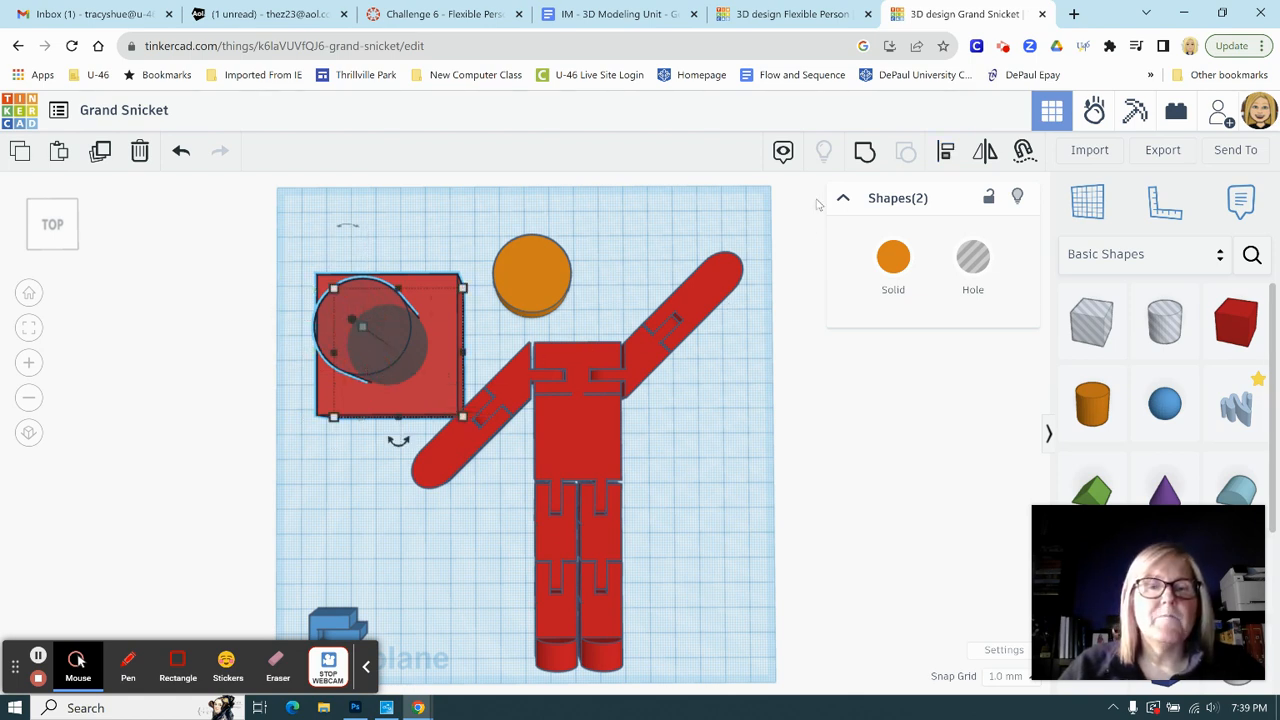
left_click(862, 160)
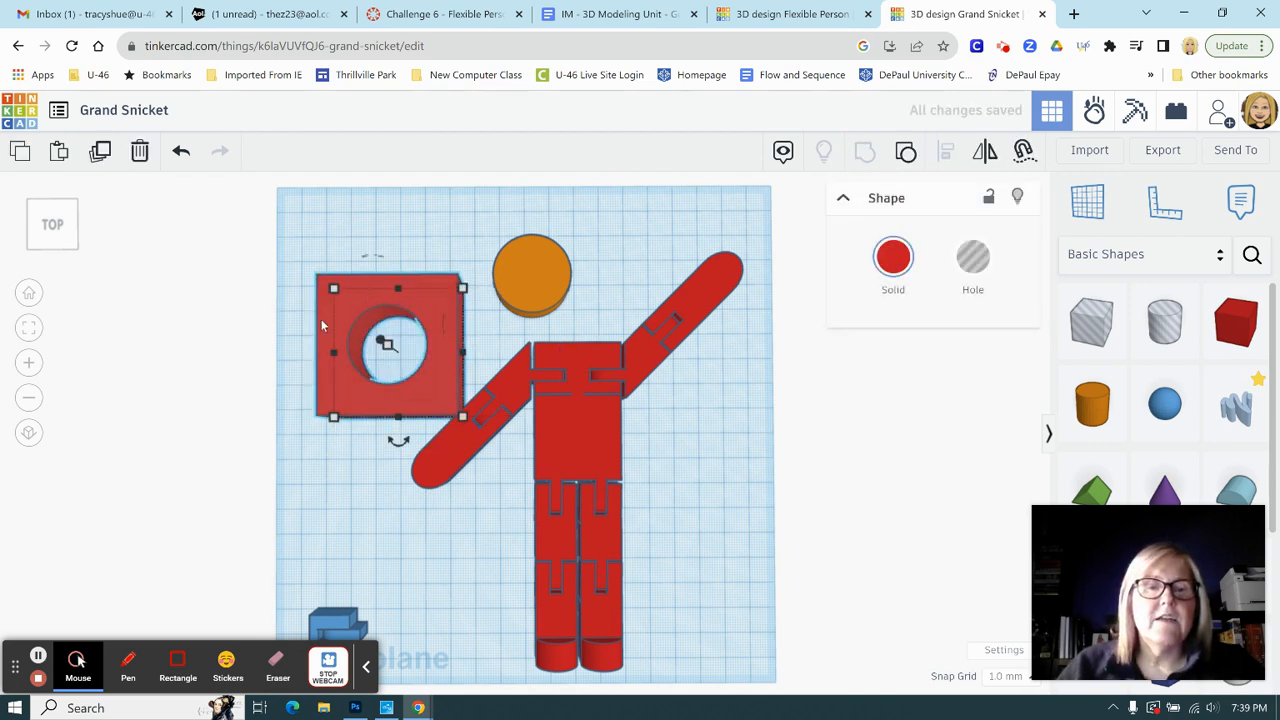
left_click(975, 258)
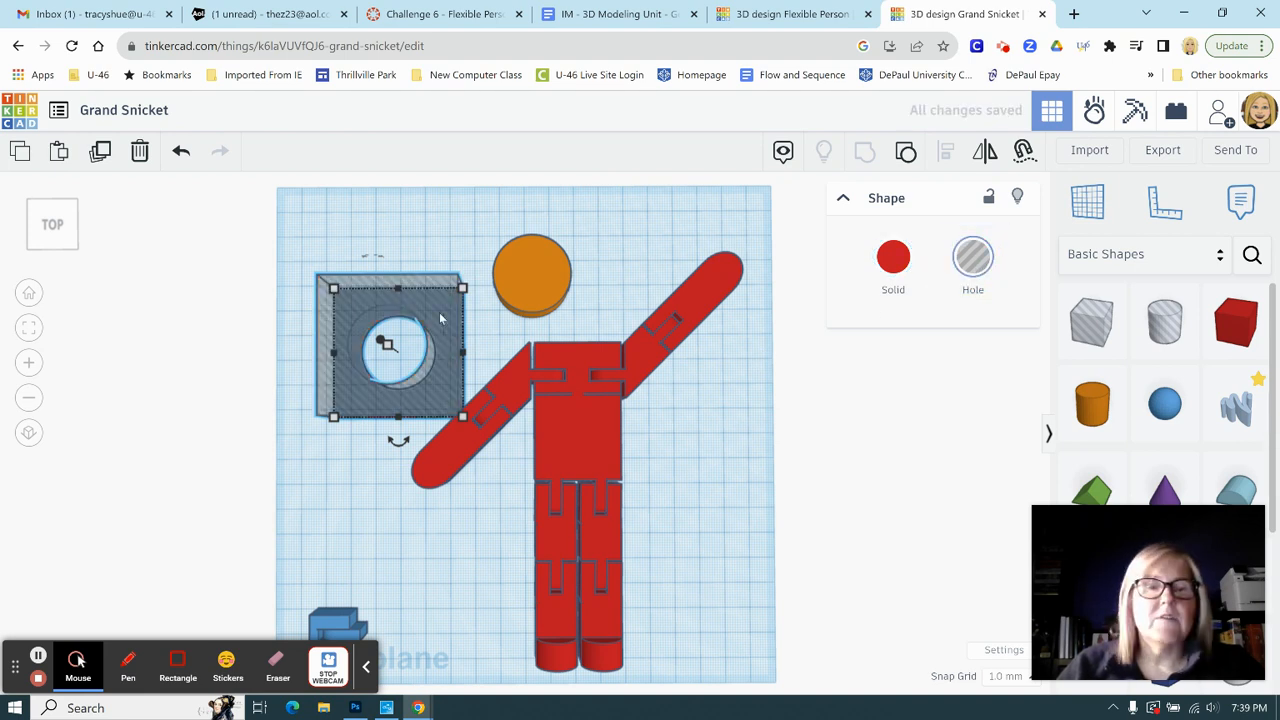
left_click_drag(440, 311, 401, 214)
left_click(690, 456)
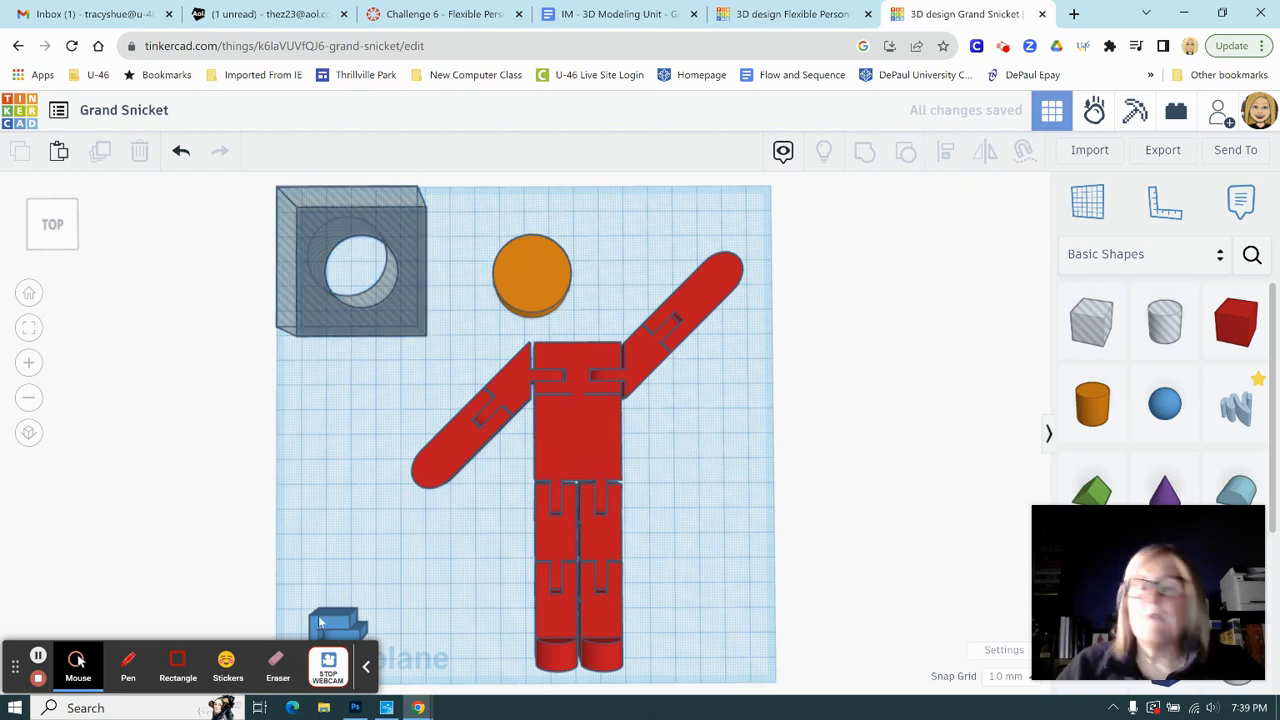
Step: Place a duplicate of the blue hinge about 75 mm above the original and rotate it 90 degrees so its knob faces down
left_click(366, 667)
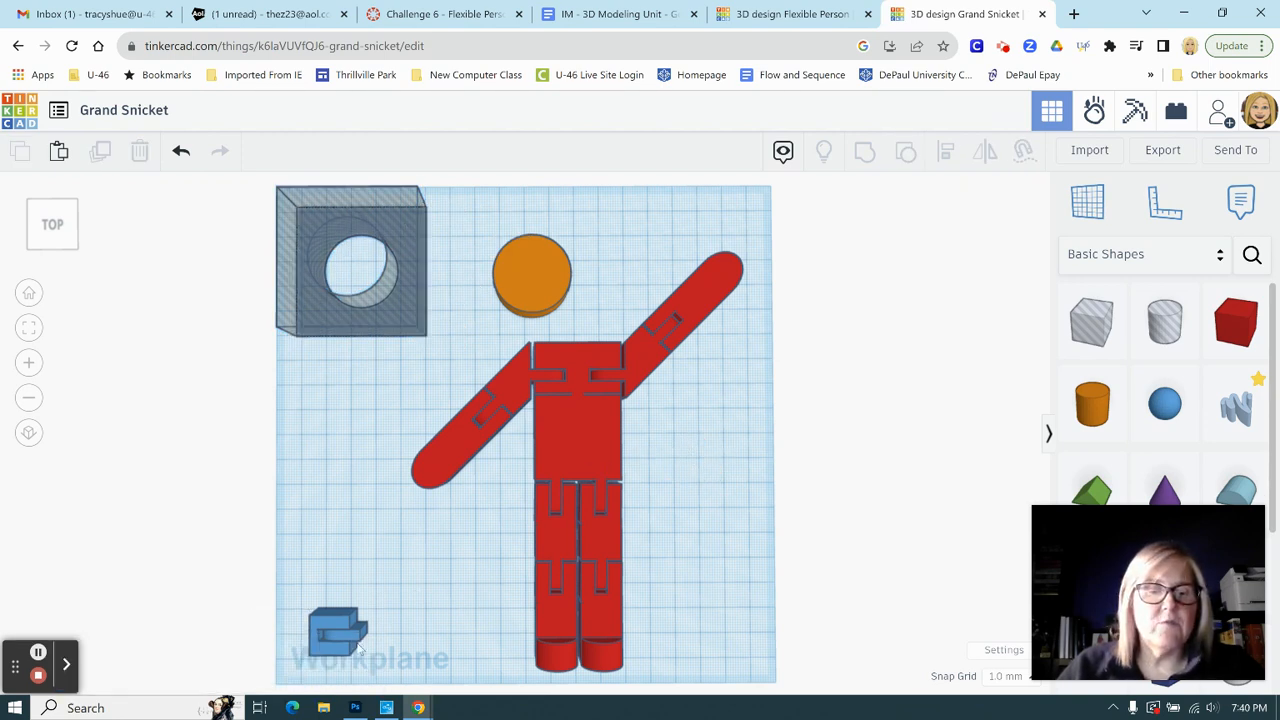
left_click(338, 626)
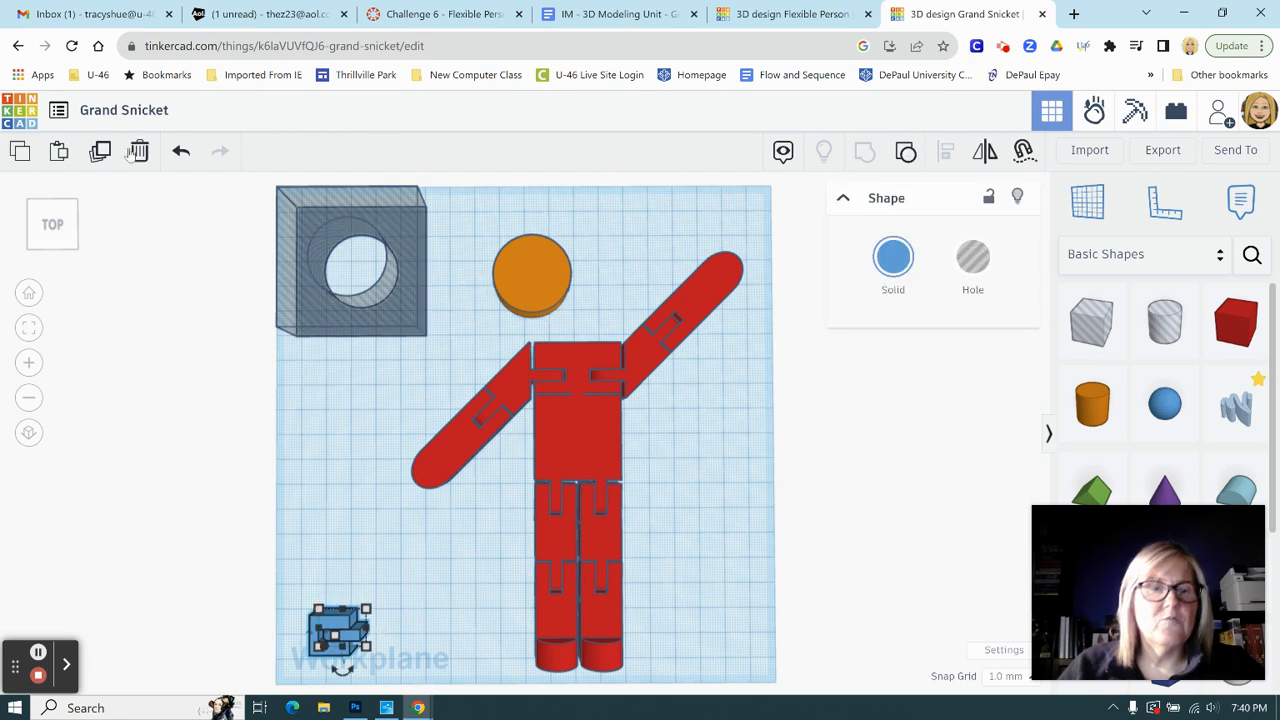
left_click(101, 150)
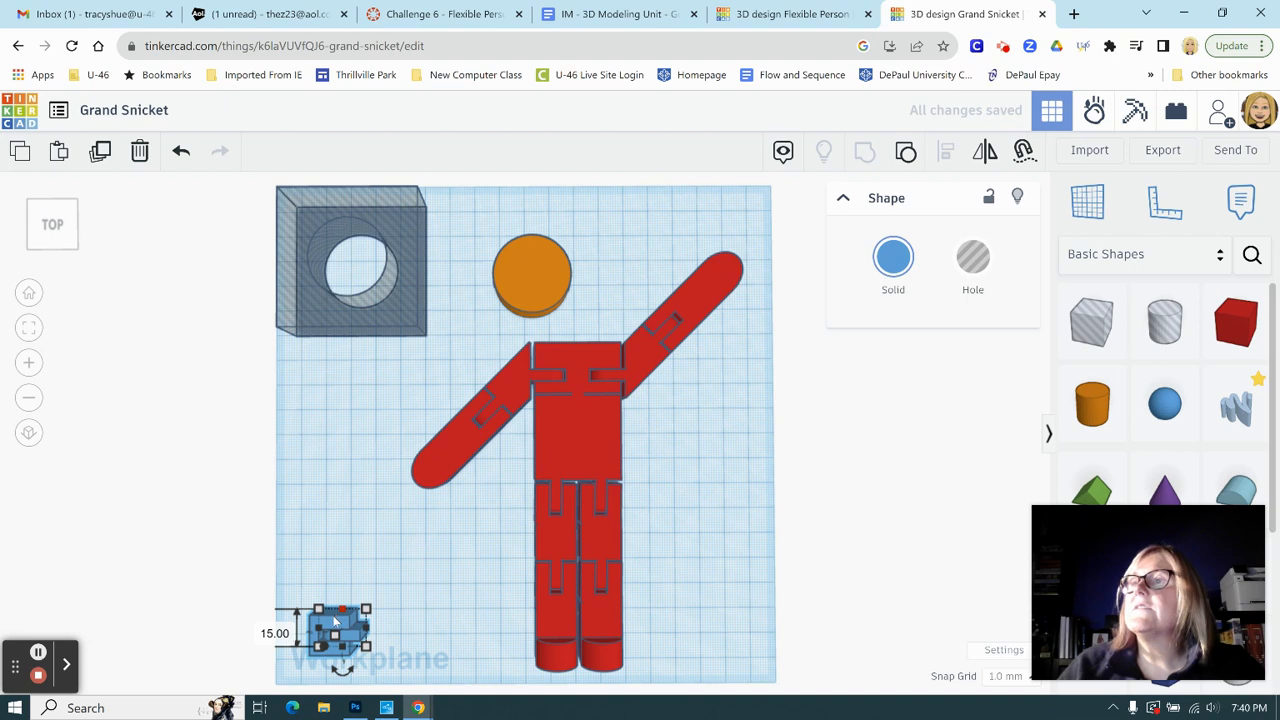
left_click_drag(336, 626, 354, 432)
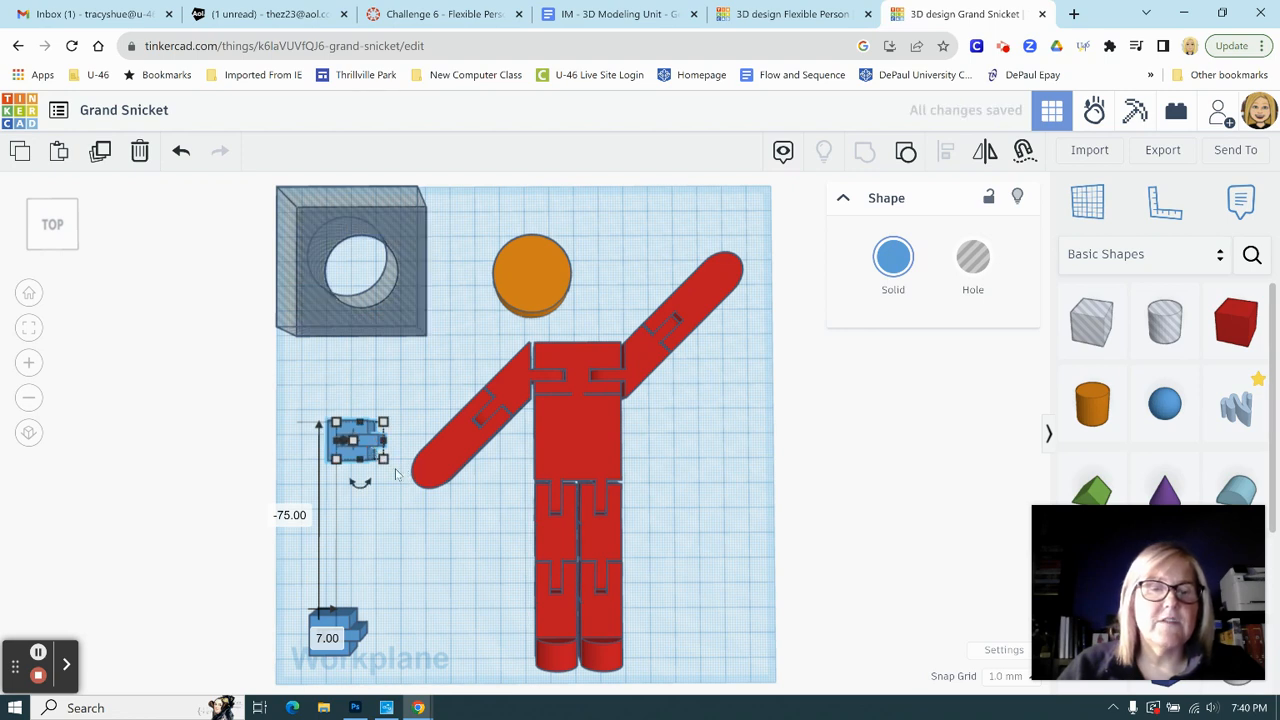
mouse_move(364, 490)
left_click_drag(326, 479, 305, 453)
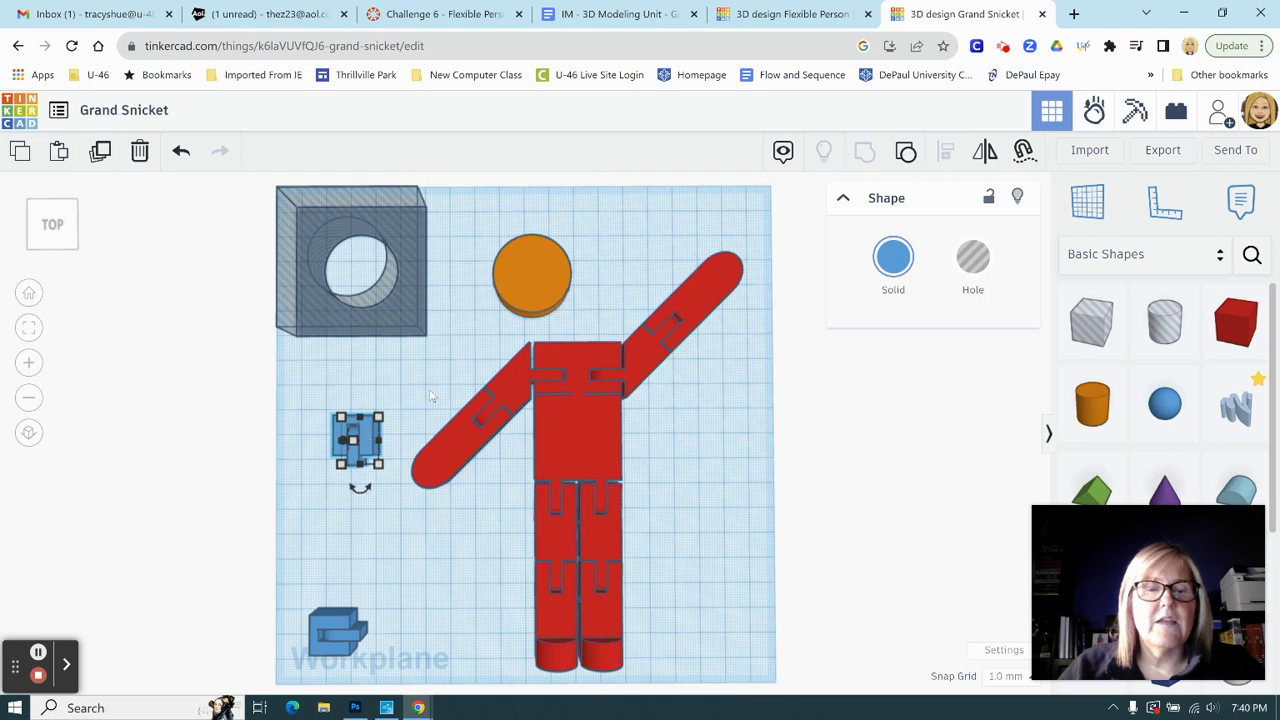
Step: Move the rotated hinge onto the orange head with its knob sticking out below, and align the two on their left-to-right centre
left_click_drag(372, 440, 450, 375)
left_click_drag(516, 332, 538, 300)
left_click_drag(478, 234, 567, 303)
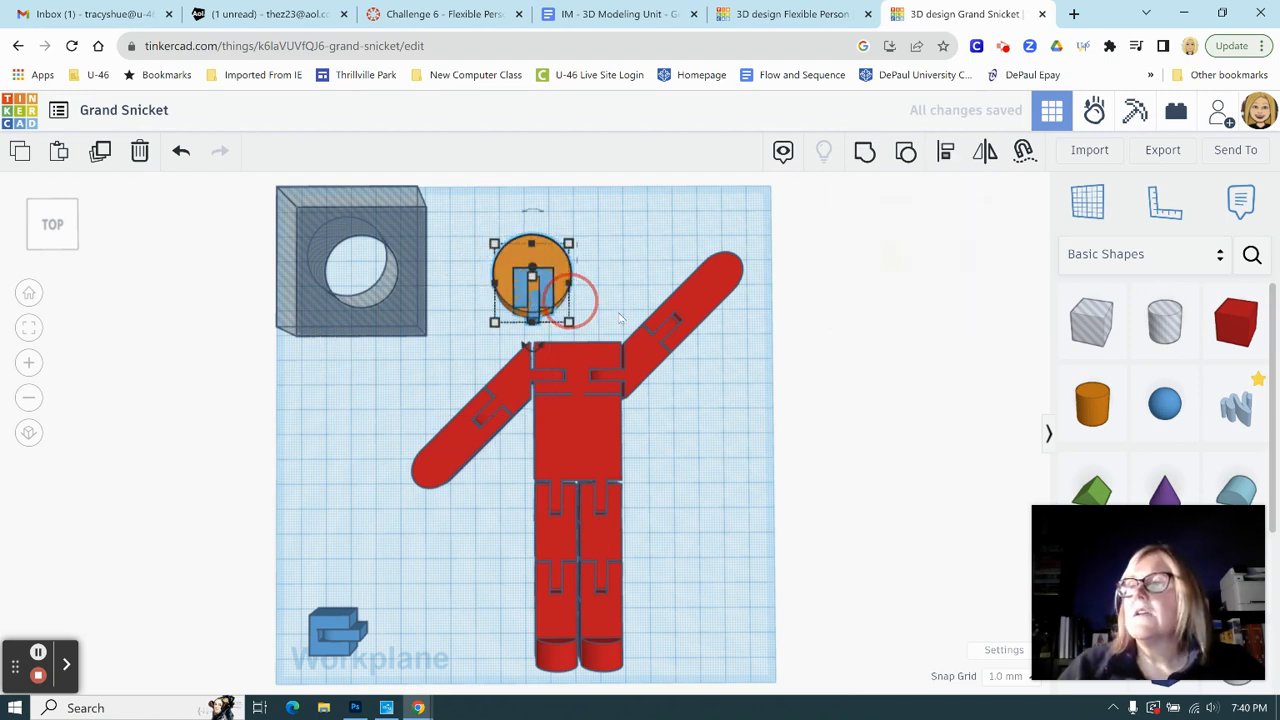
left_click(946, 151)
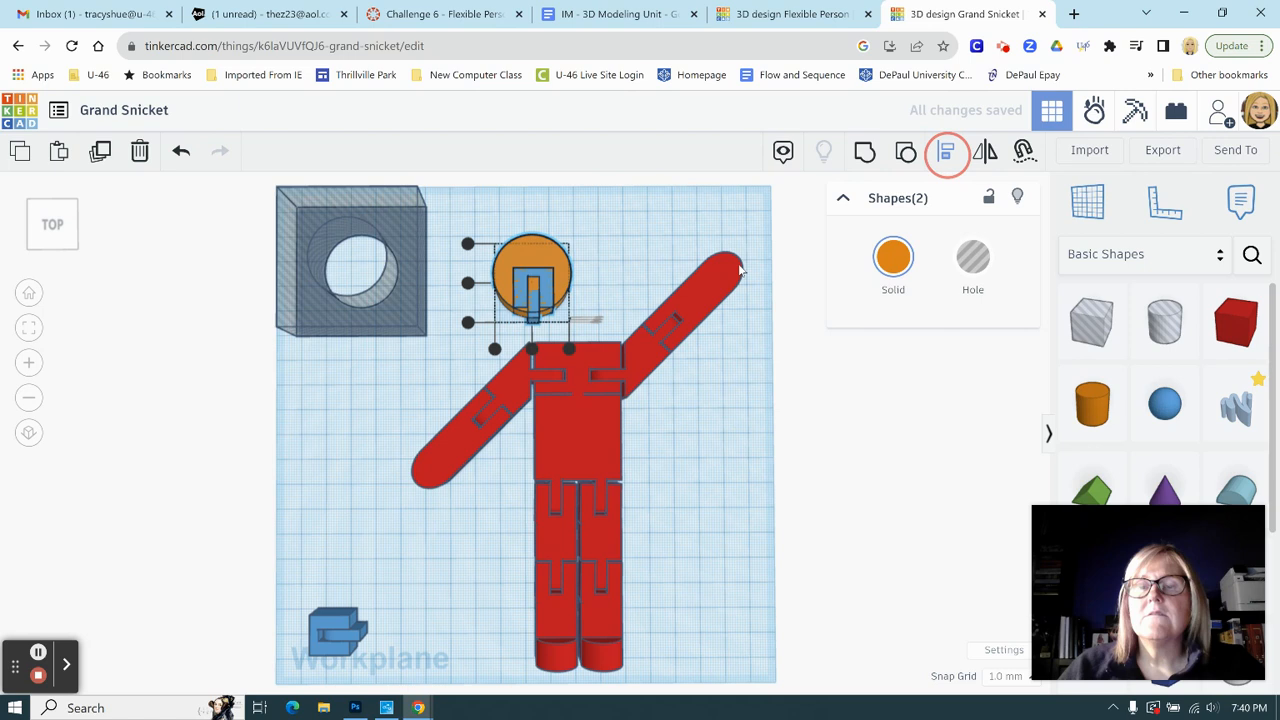
left_click(532, 350)
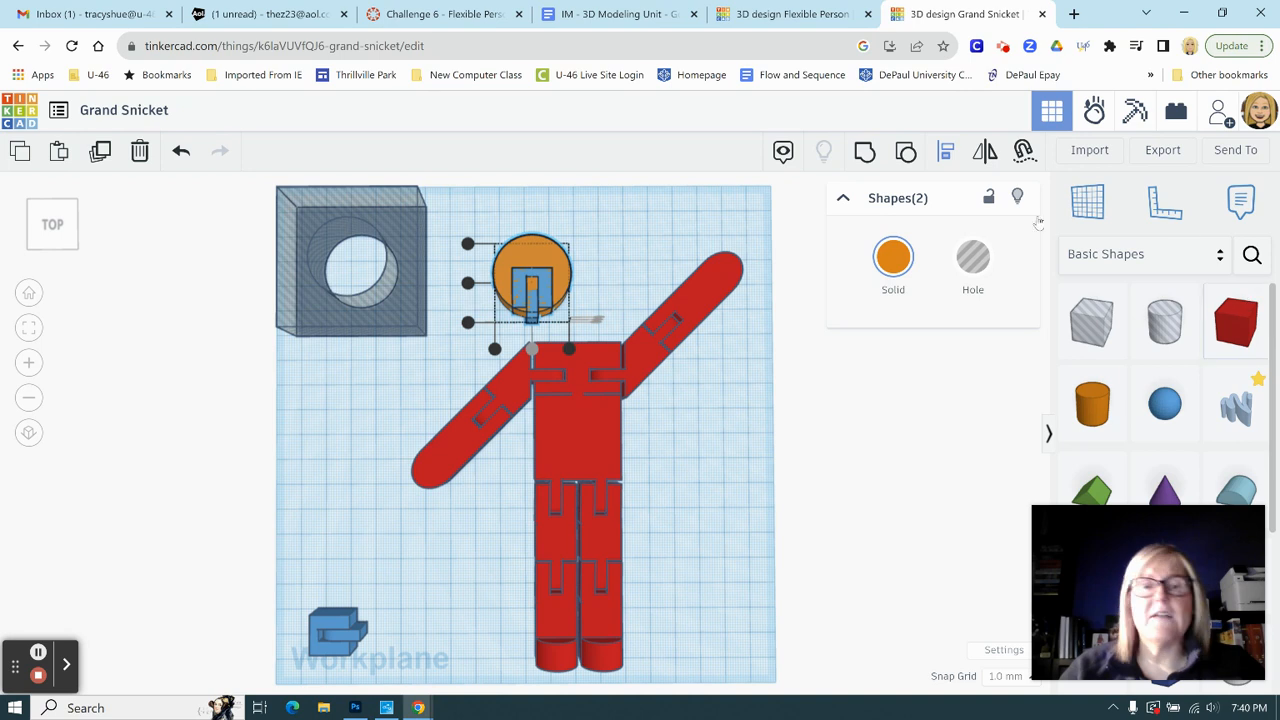
left_click(679, 261)
left_click(676, 257)
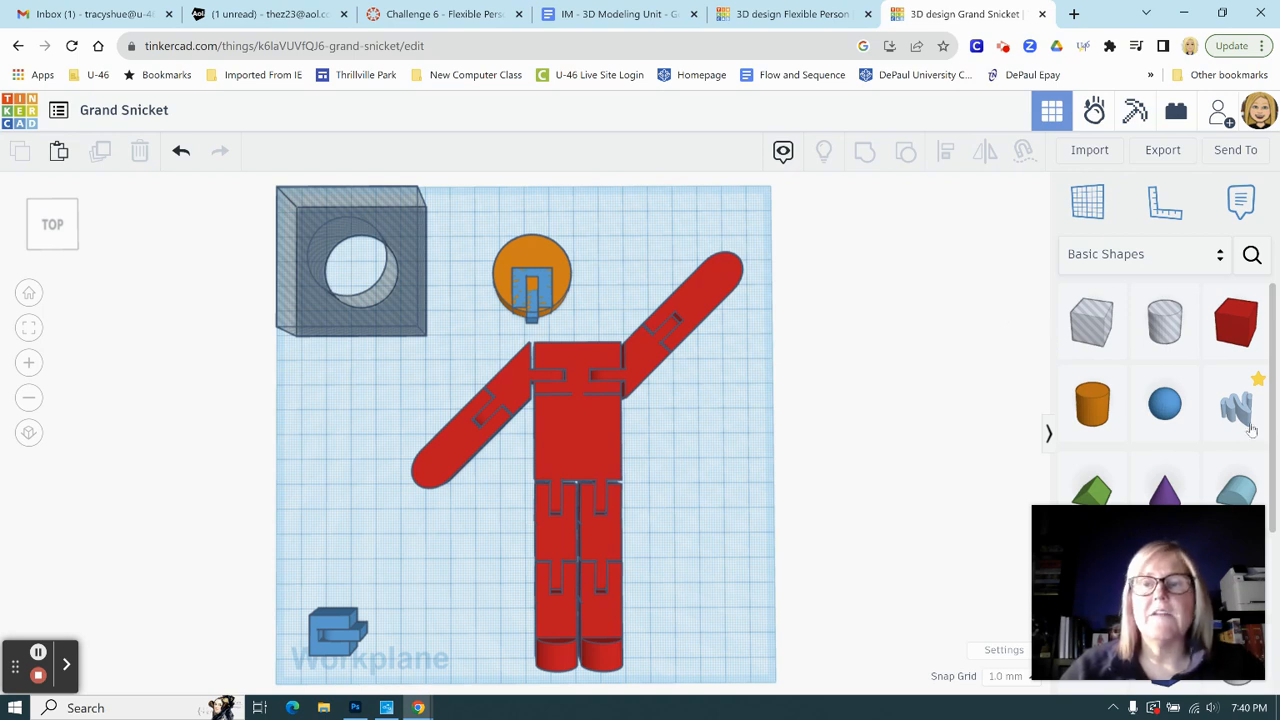
Step: Add a box hole to the empty workplane area beside the body and size its base to 14 x 14 mm
left_click_drag(1101, 333, 376, 421)
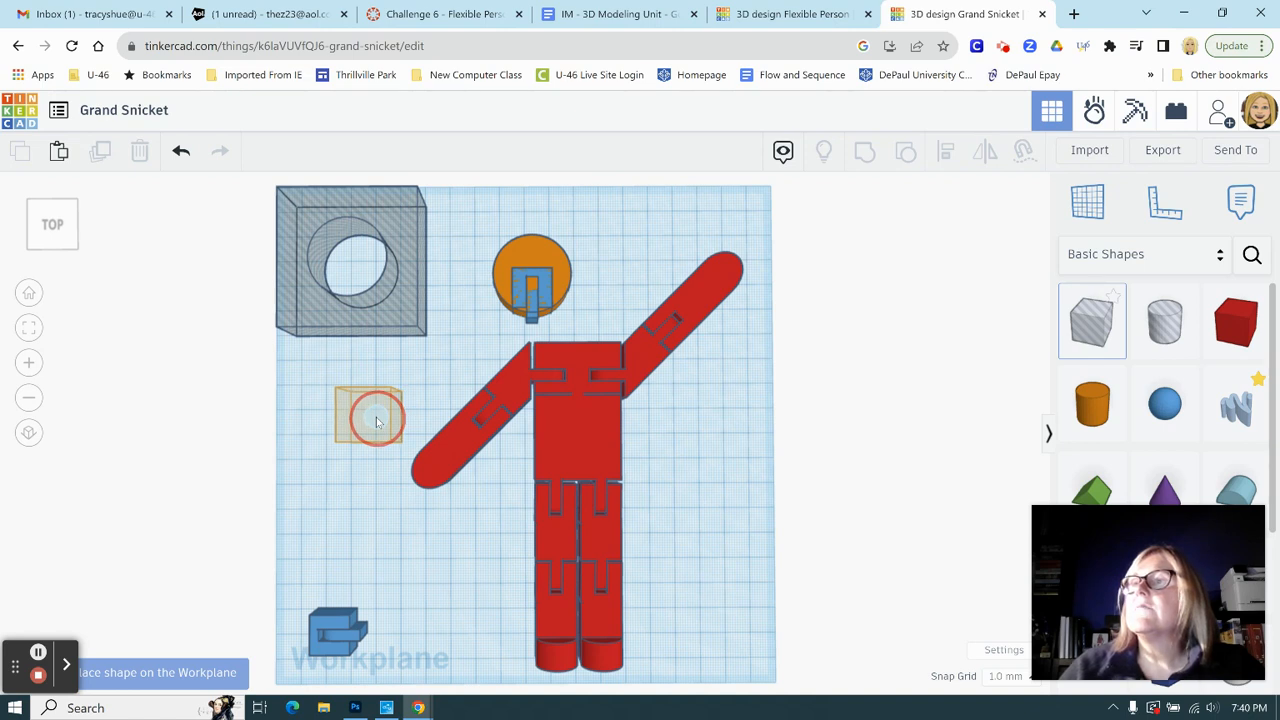
left_click_drag(376, 421, 352, 420)
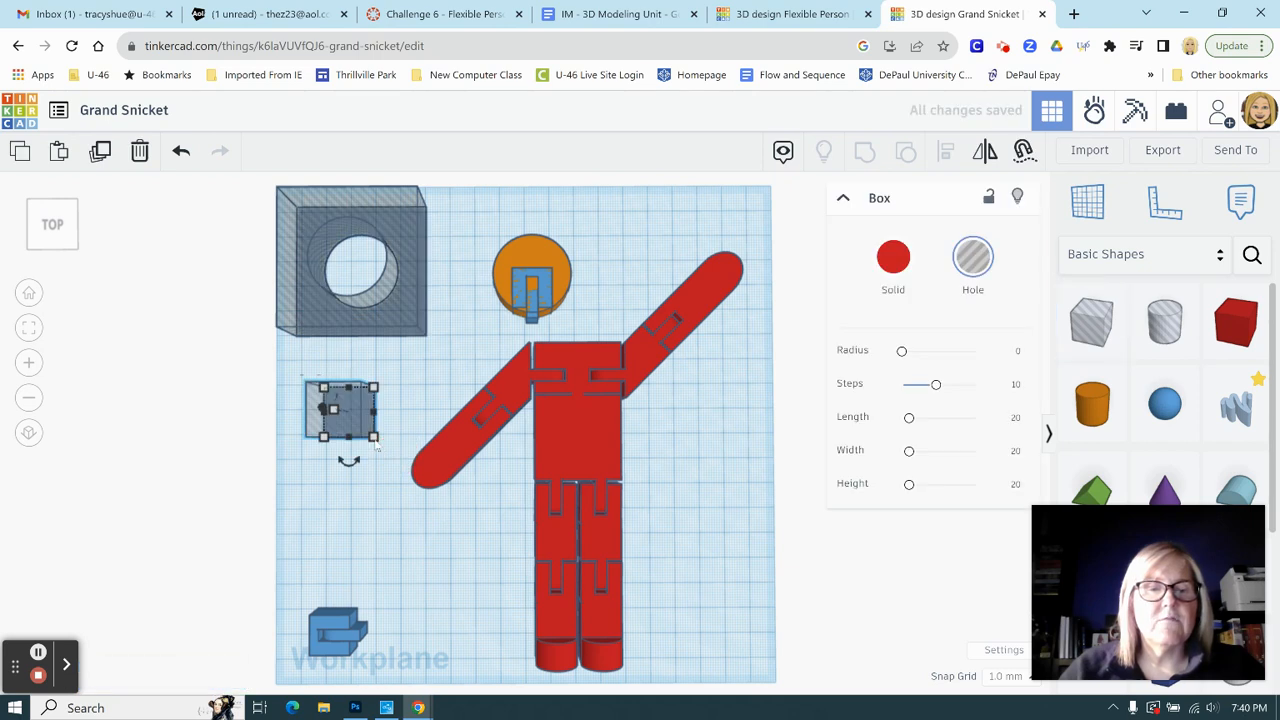
mouse_move(373, 437)
left_click(348, 516)
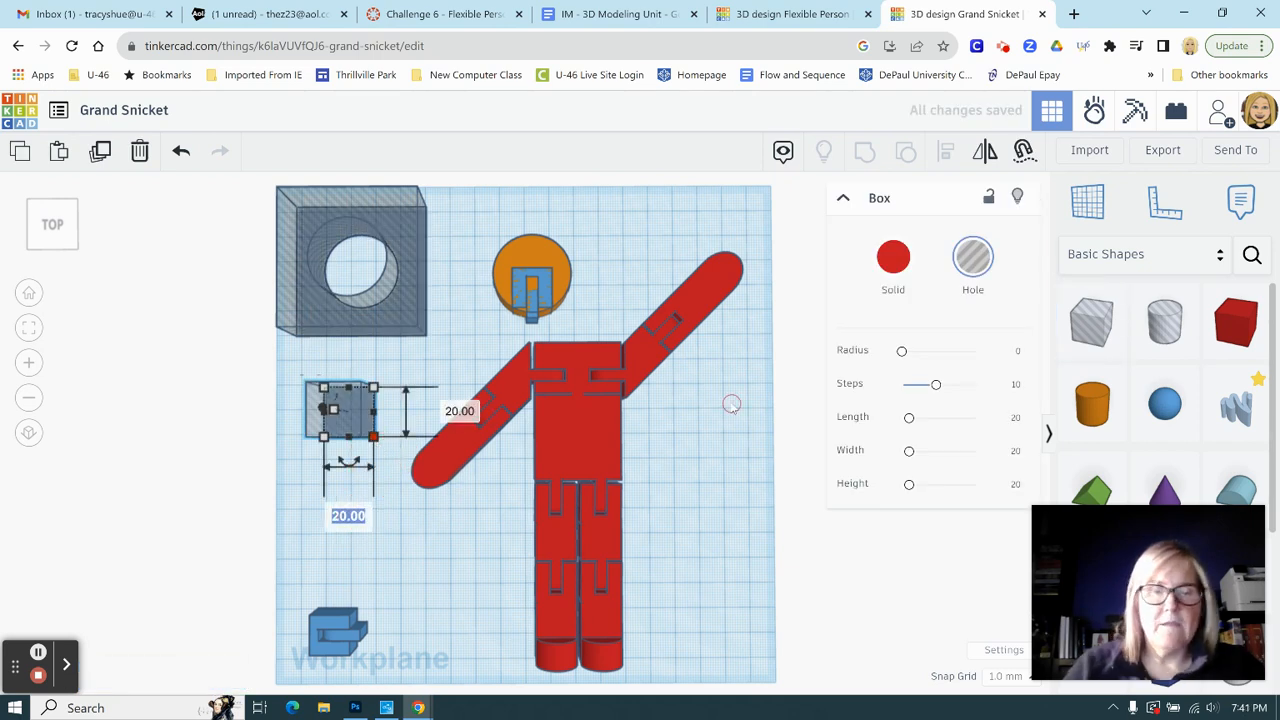
type("14")
key("Return")
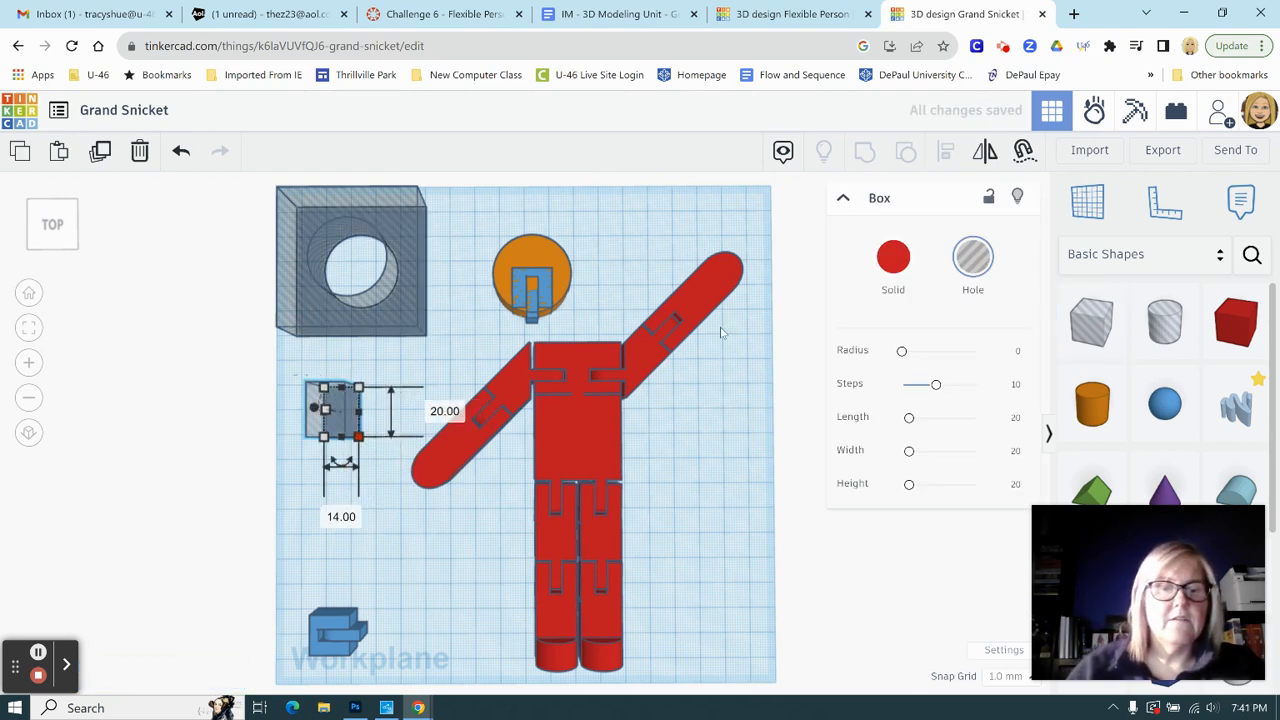
left_click(454, 409)
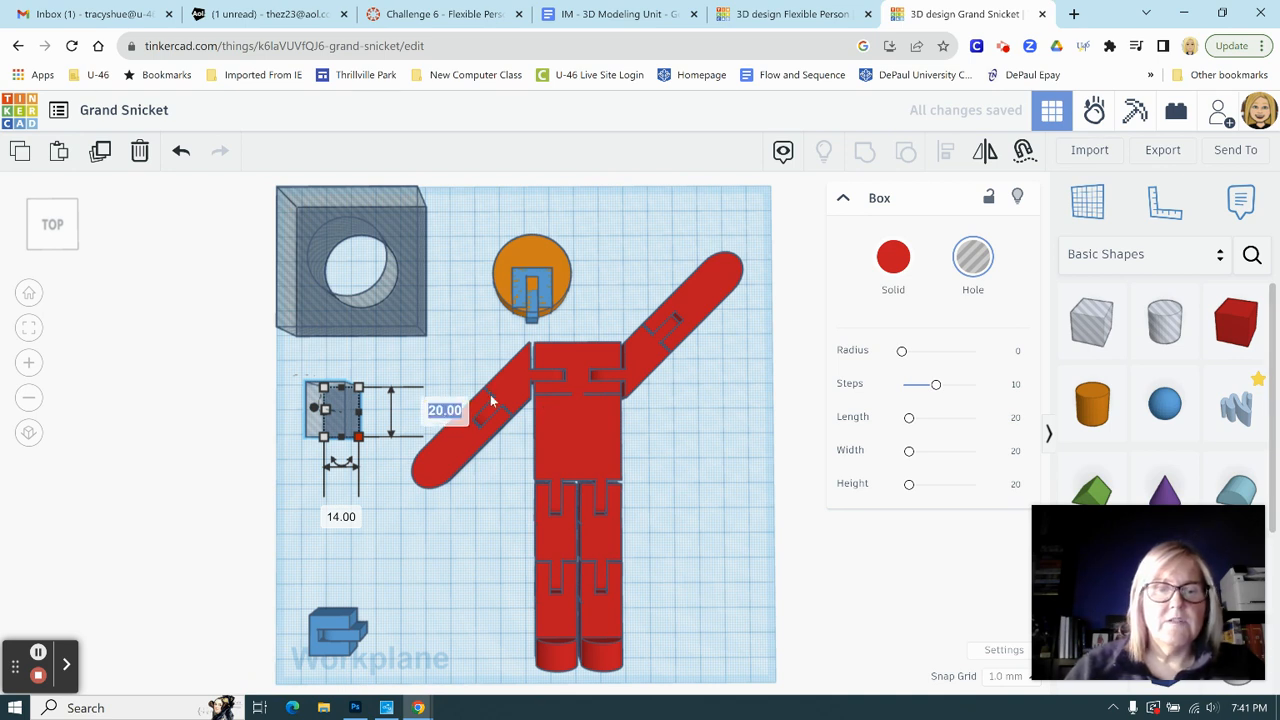
type("14")
key("Return")
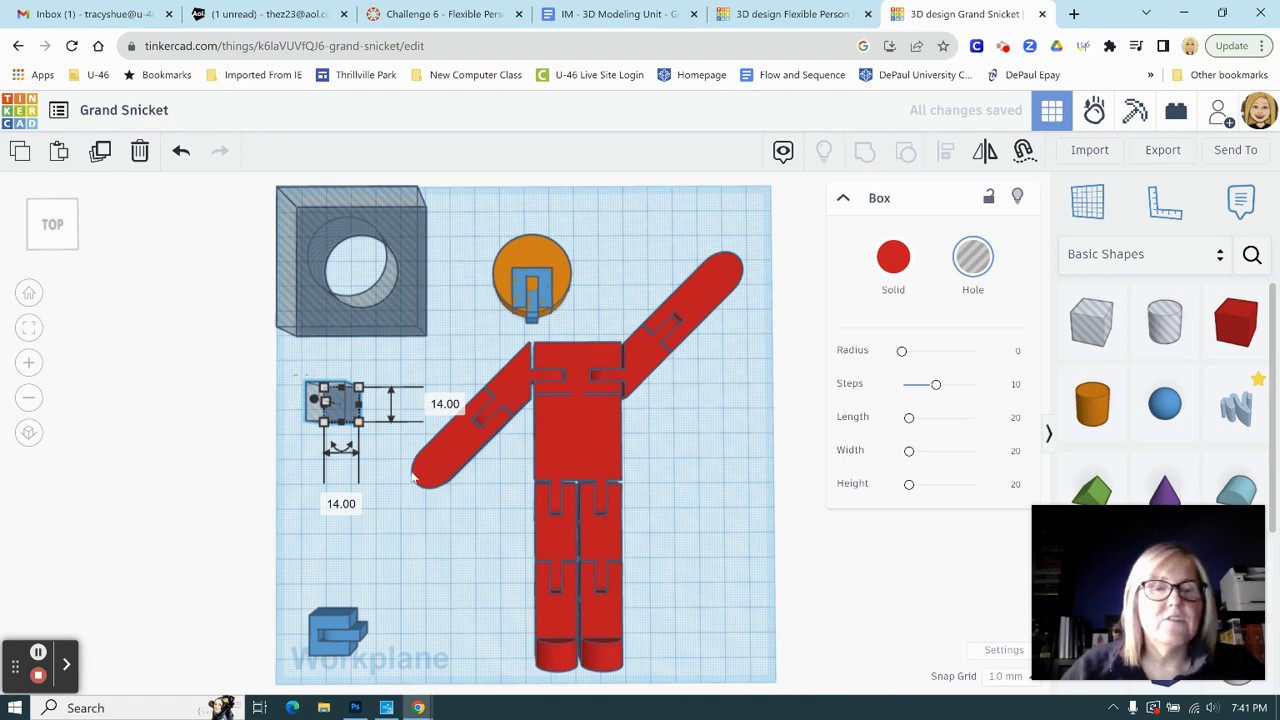
Step: Move the 14 mm box hole onto the orange head so it covers the hinge body and leaves the knob outside
scroll(519, 460, "up", 3)
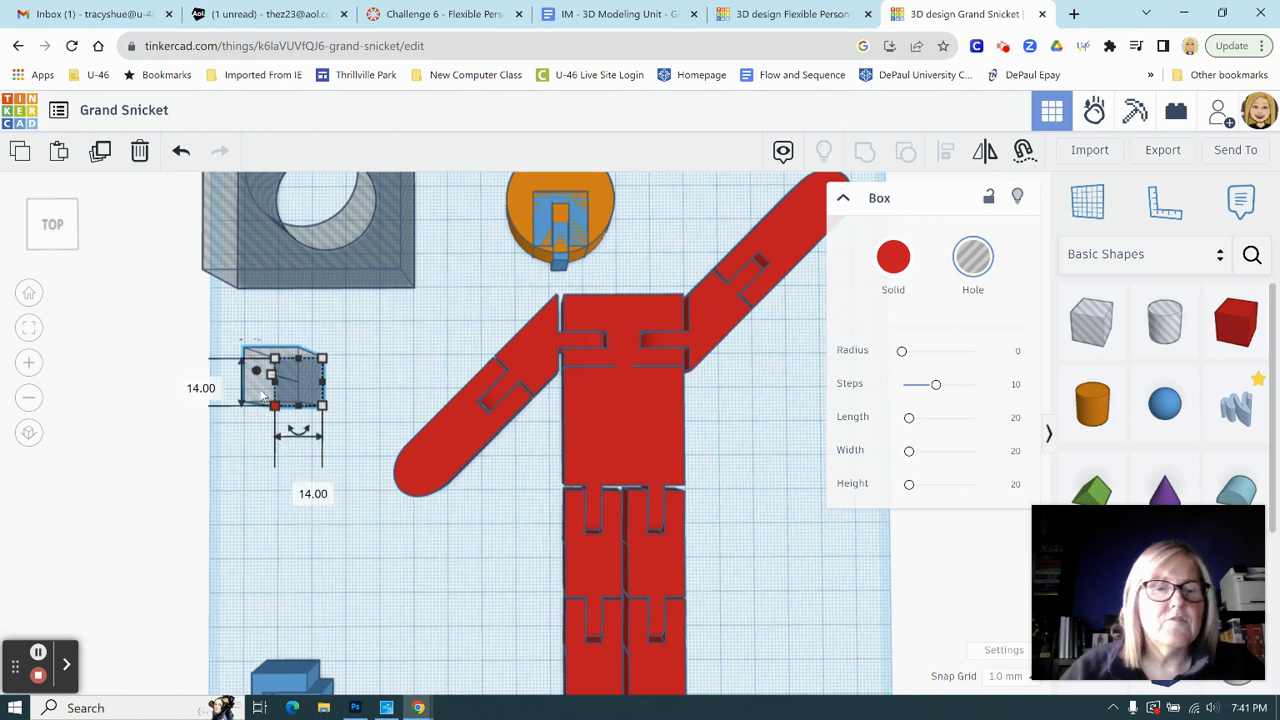
left_click_drag(266, 395, 556, 222)
left_click(378, 383)
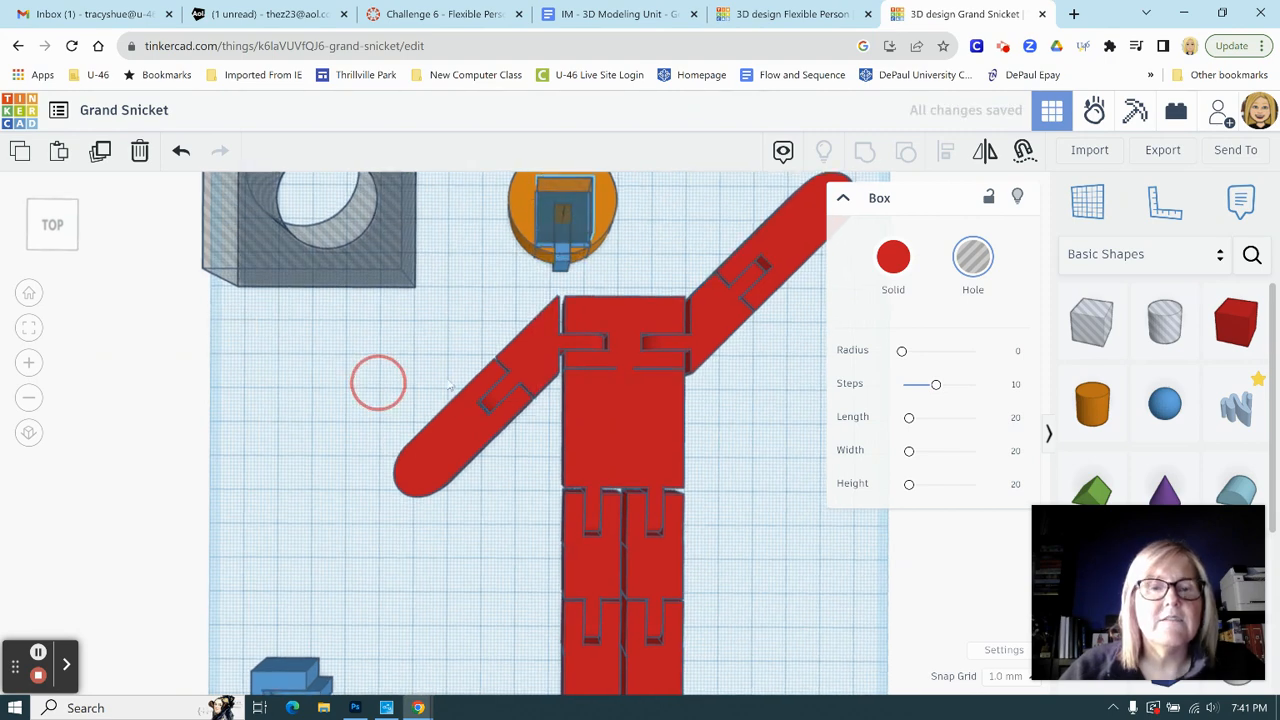
Step: Align the box hole, the blue hinge and the orange head on their left-to-right centre
right_click_drag(450, 385, 693, 371)
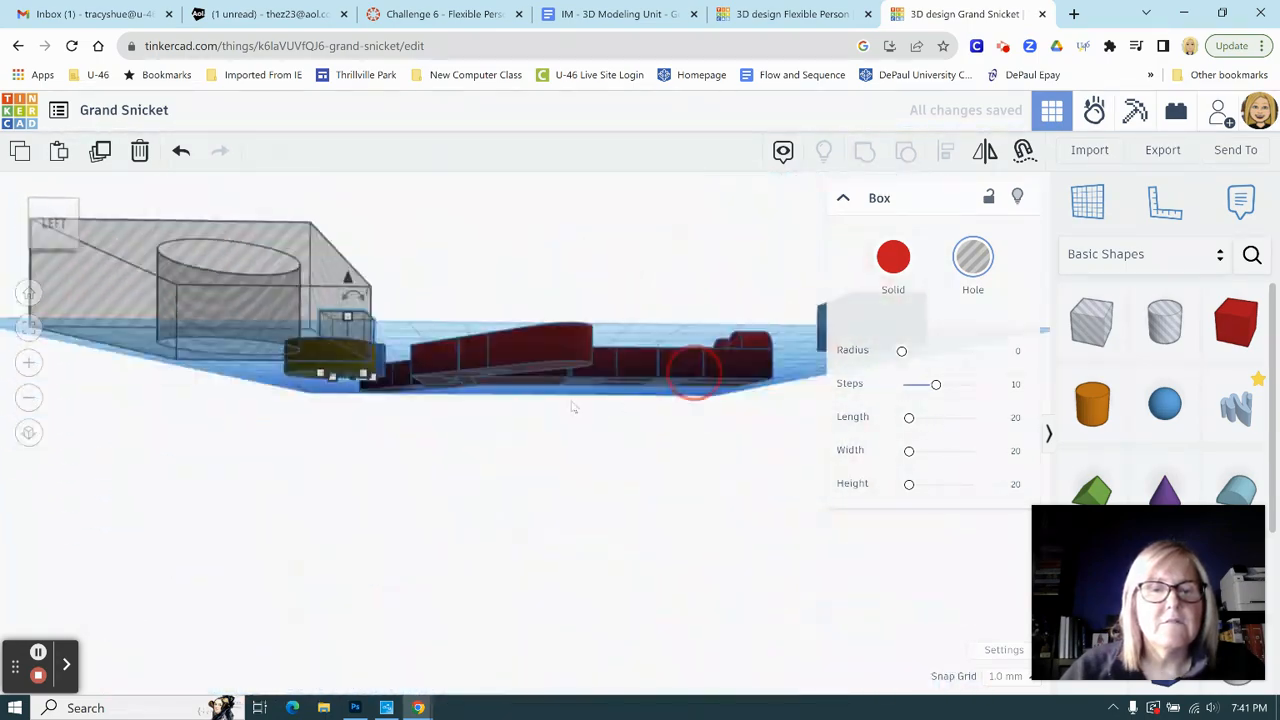
right_click_drag(573, 407, 420, 296)
right_click_drag(443, 385, 580, 526)
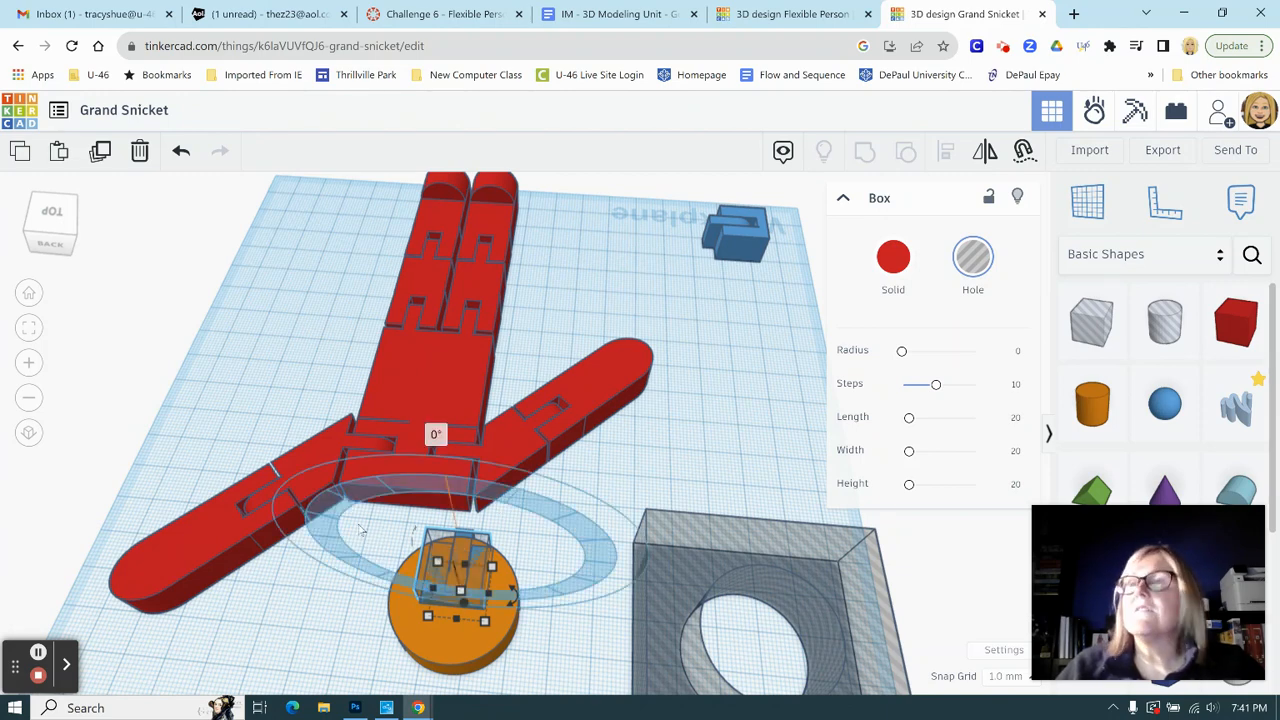
left_click_drag(368, 544, 516, 628)
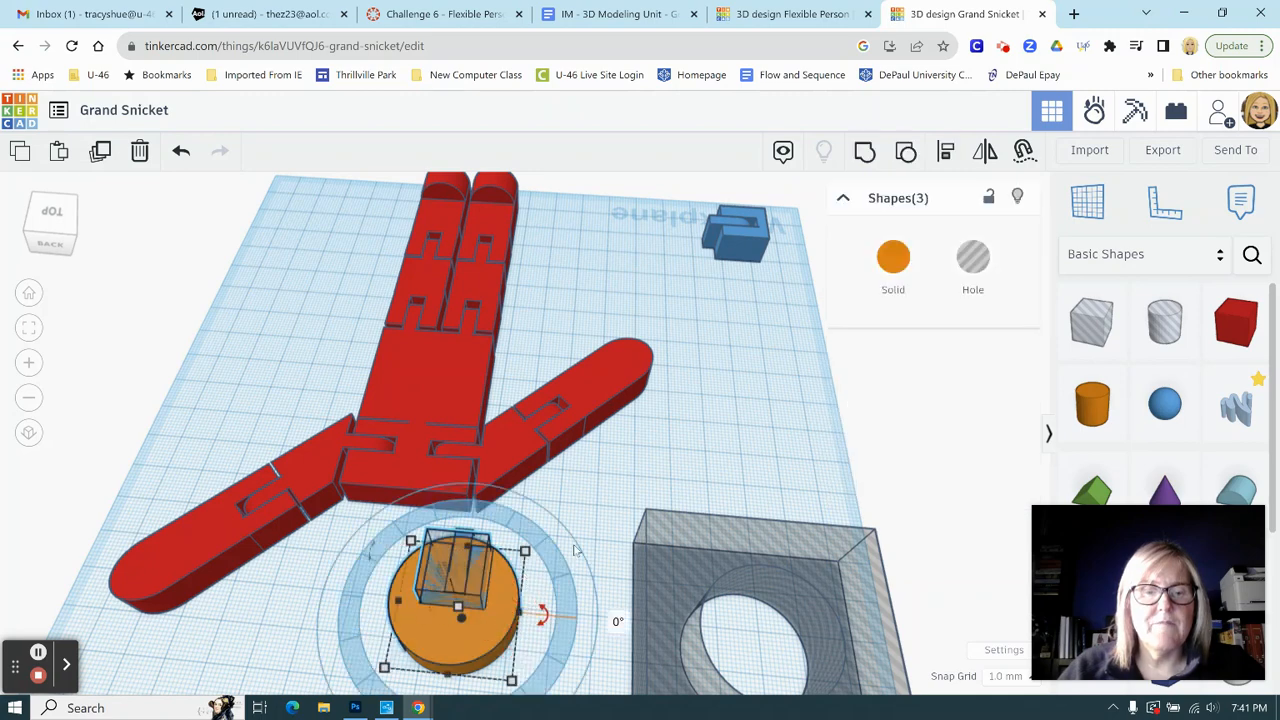
left_click(946, 150)
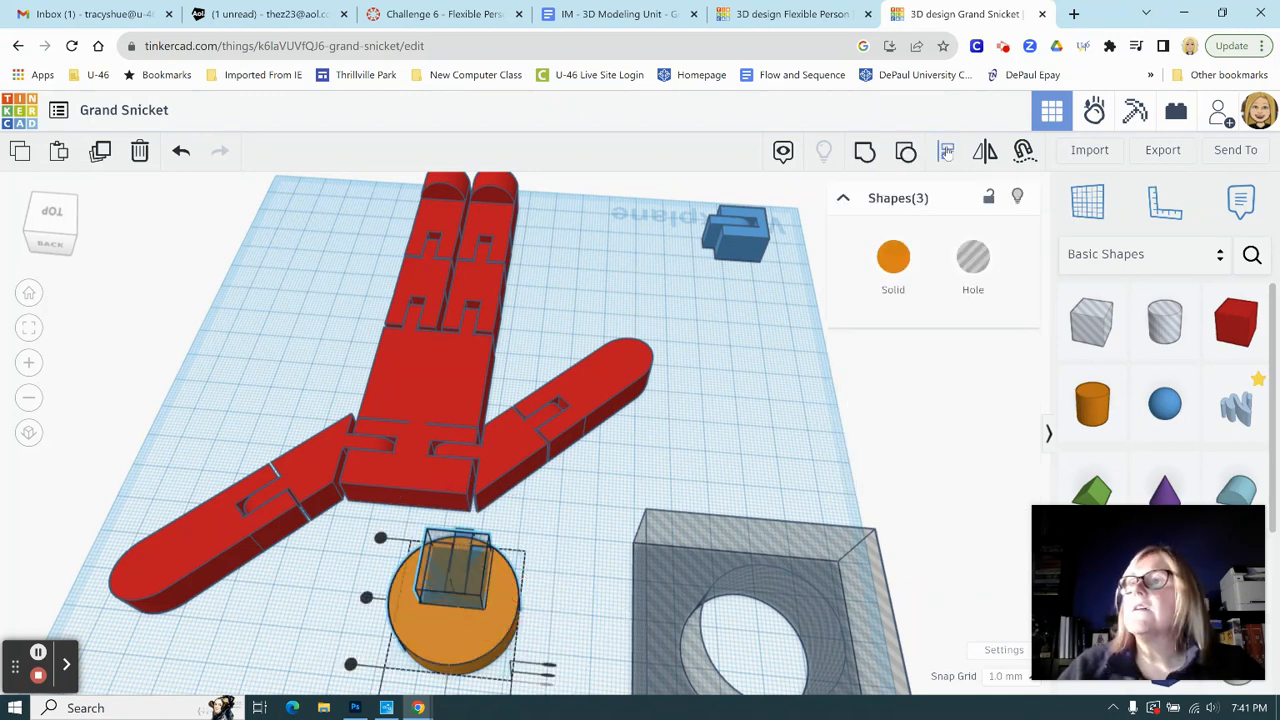
scroll(577, 532, "down", 1)
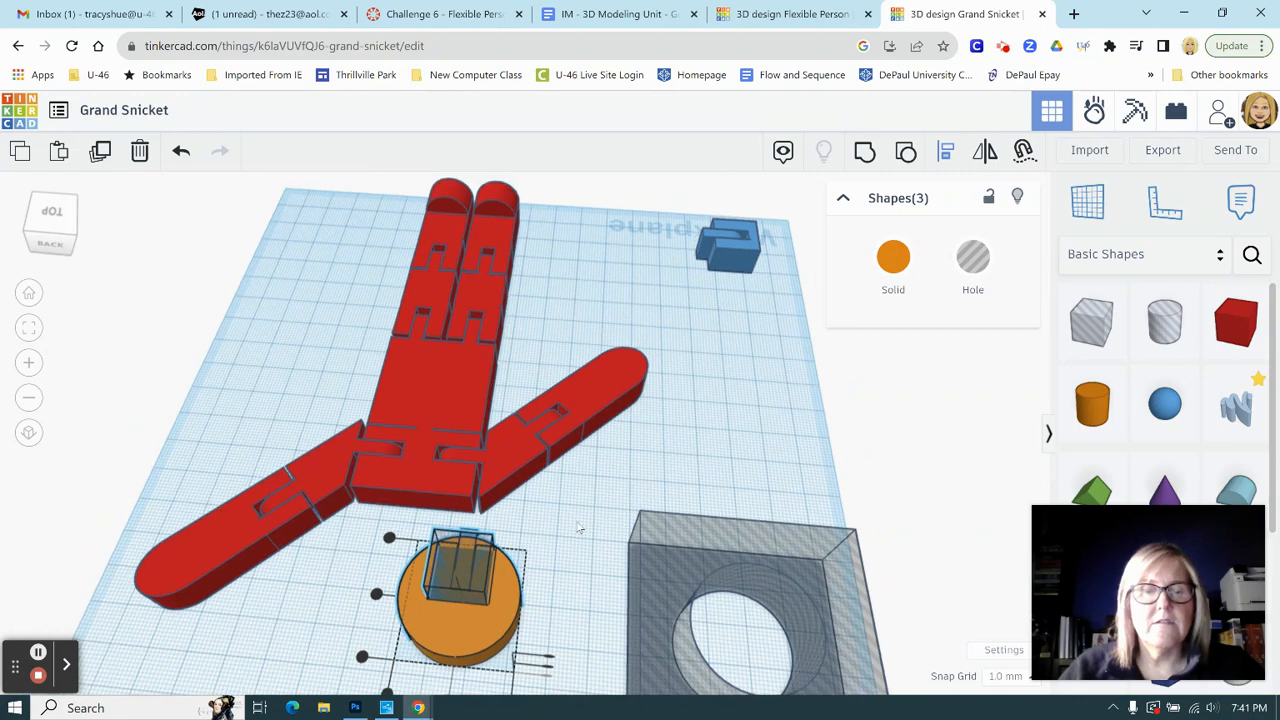
scroll(577, 532, "down", 1)
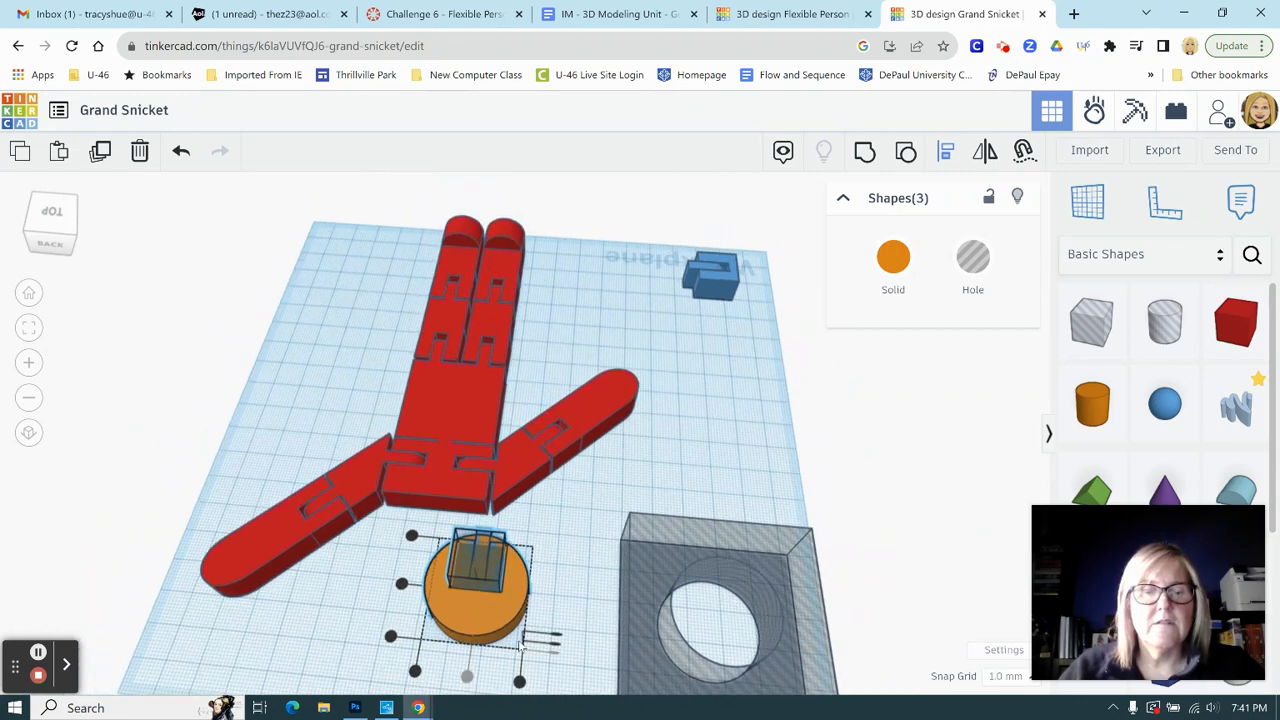
left_click(461, 648)
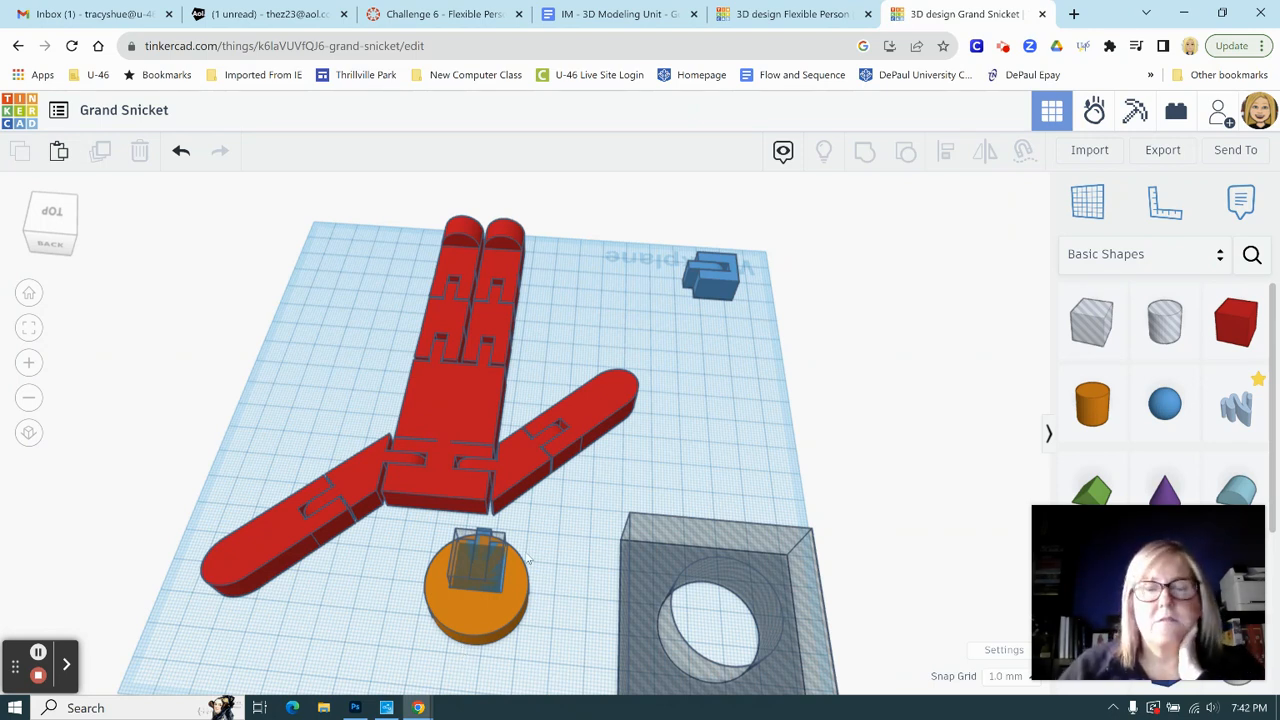
left_click(568, 518)
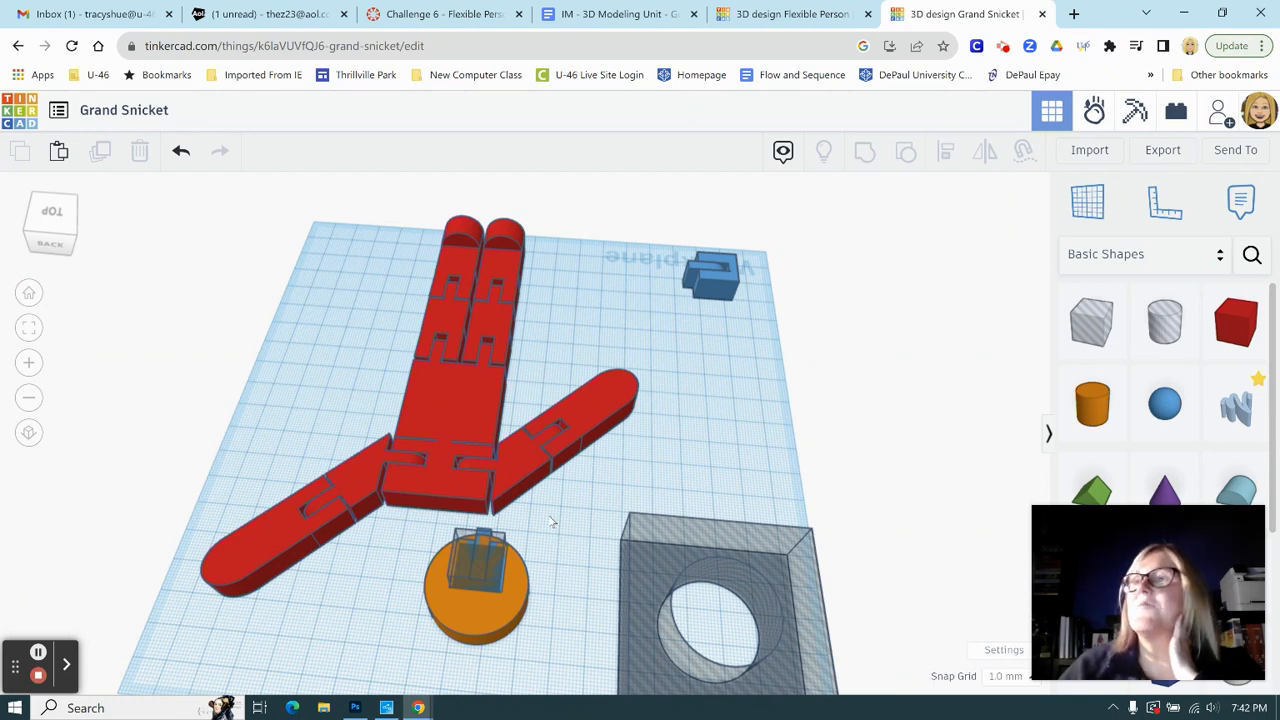
left_click(546, 507)
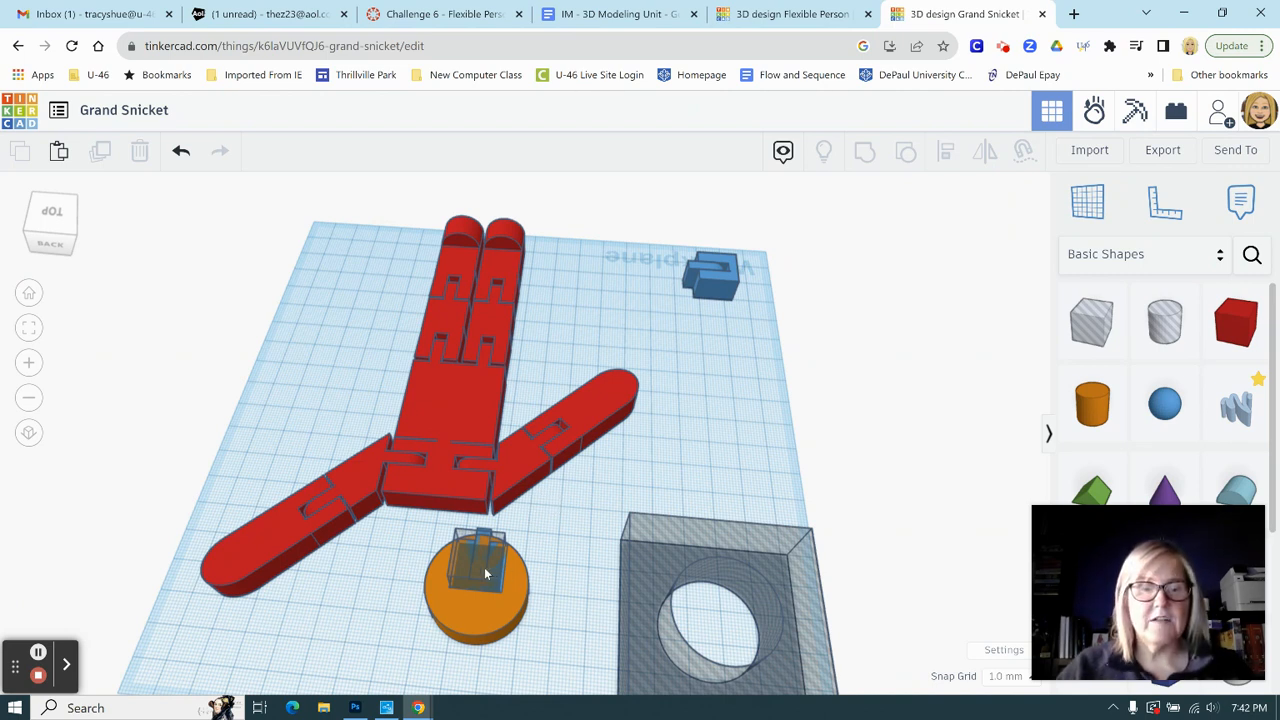
Step: Group only the box hole with the orange head to cut a recess around the blue hinge
left_click(456, 559)
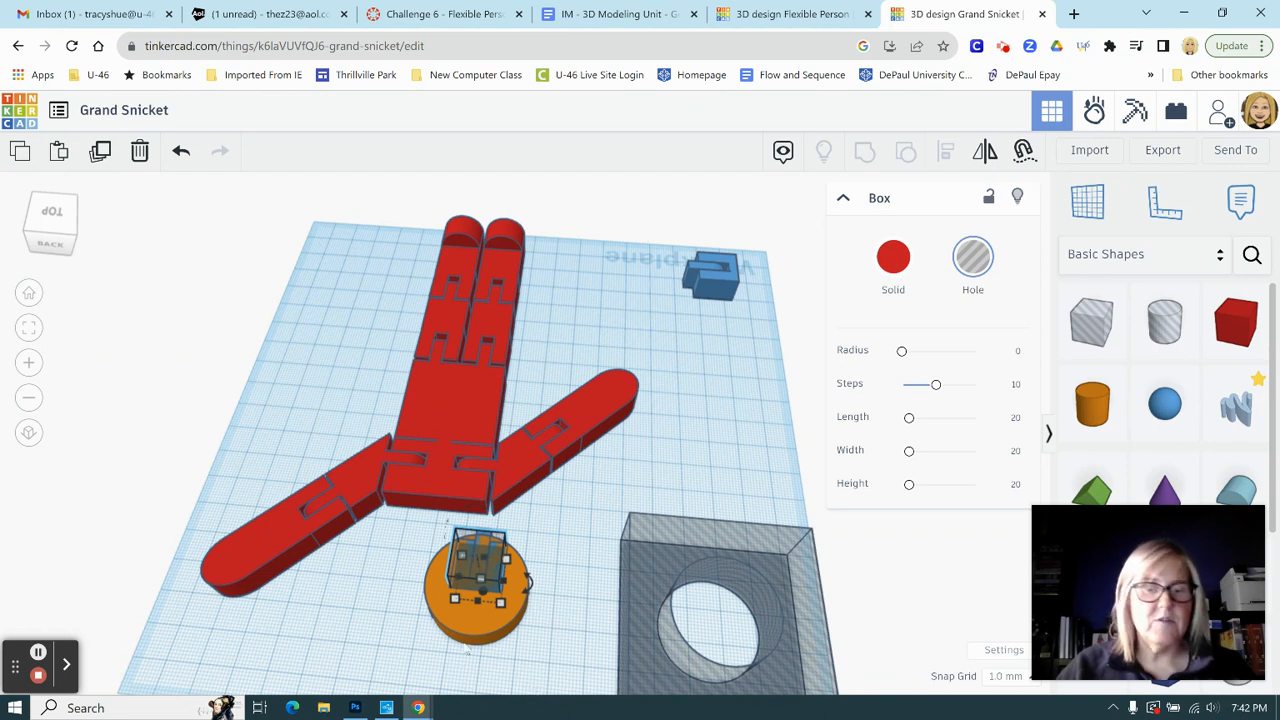
left_click(473, 636, "shift")
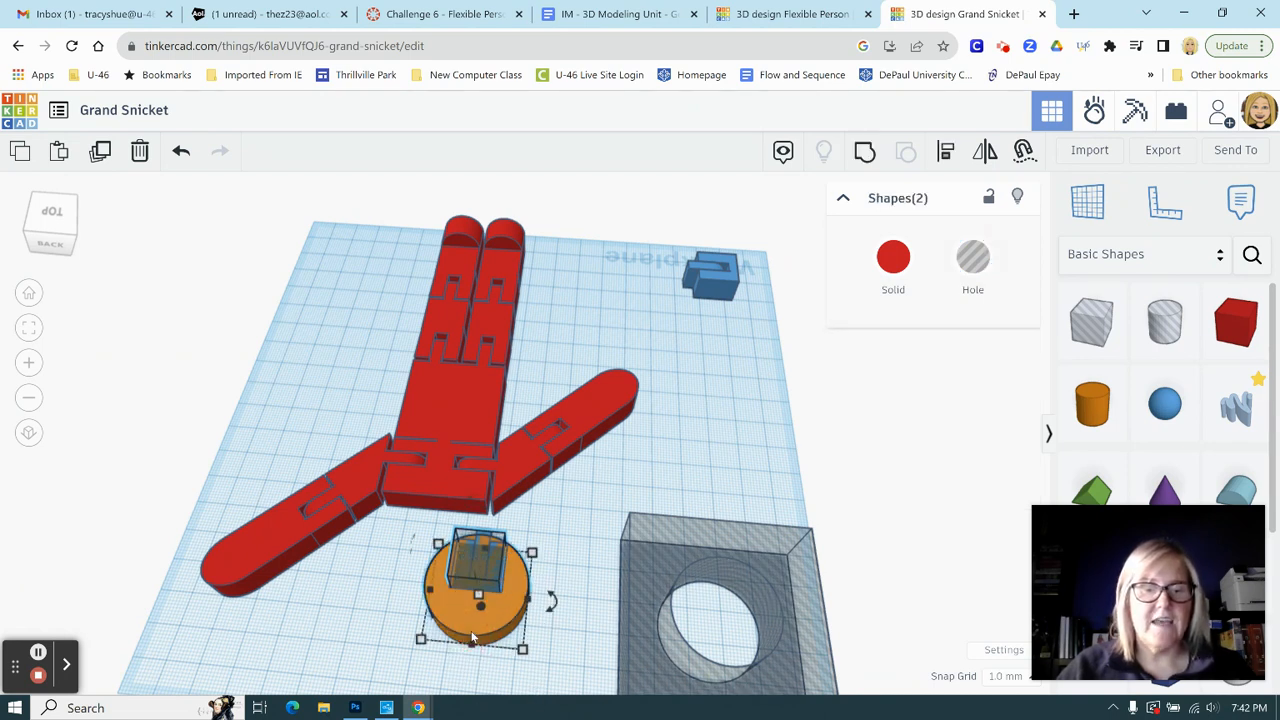
left_click(865, 155)
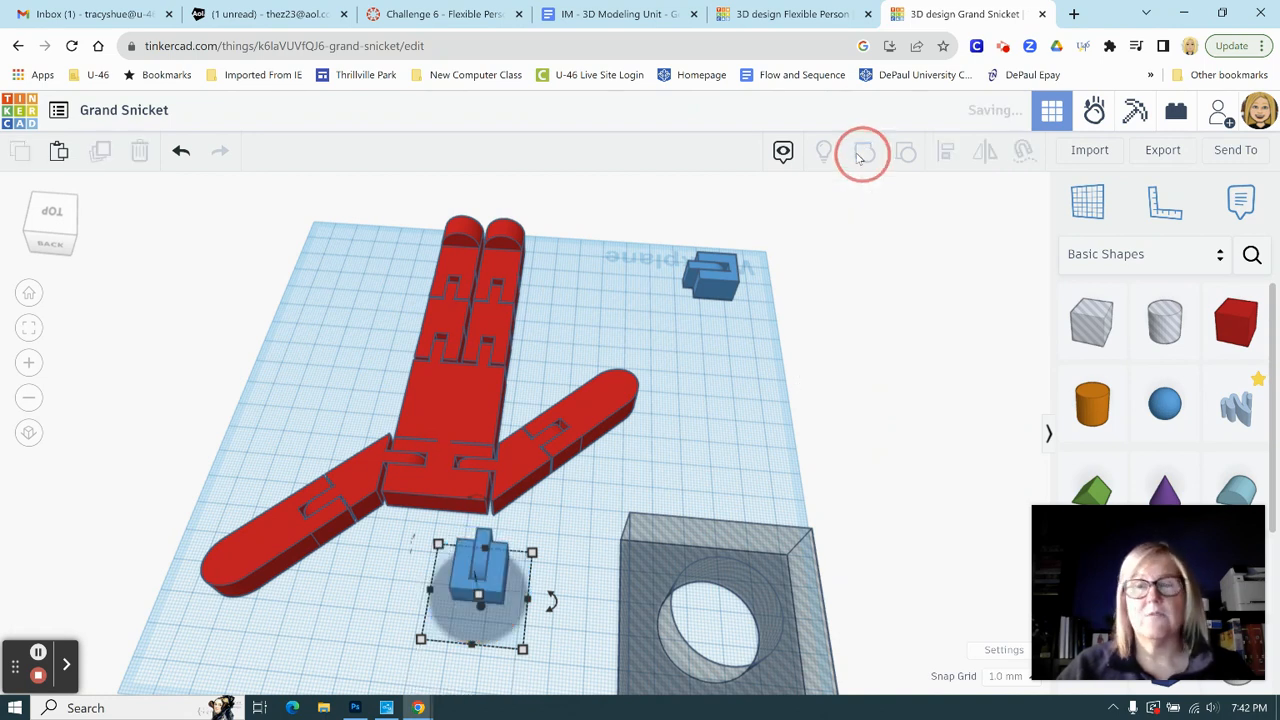
left_click(604, 498)
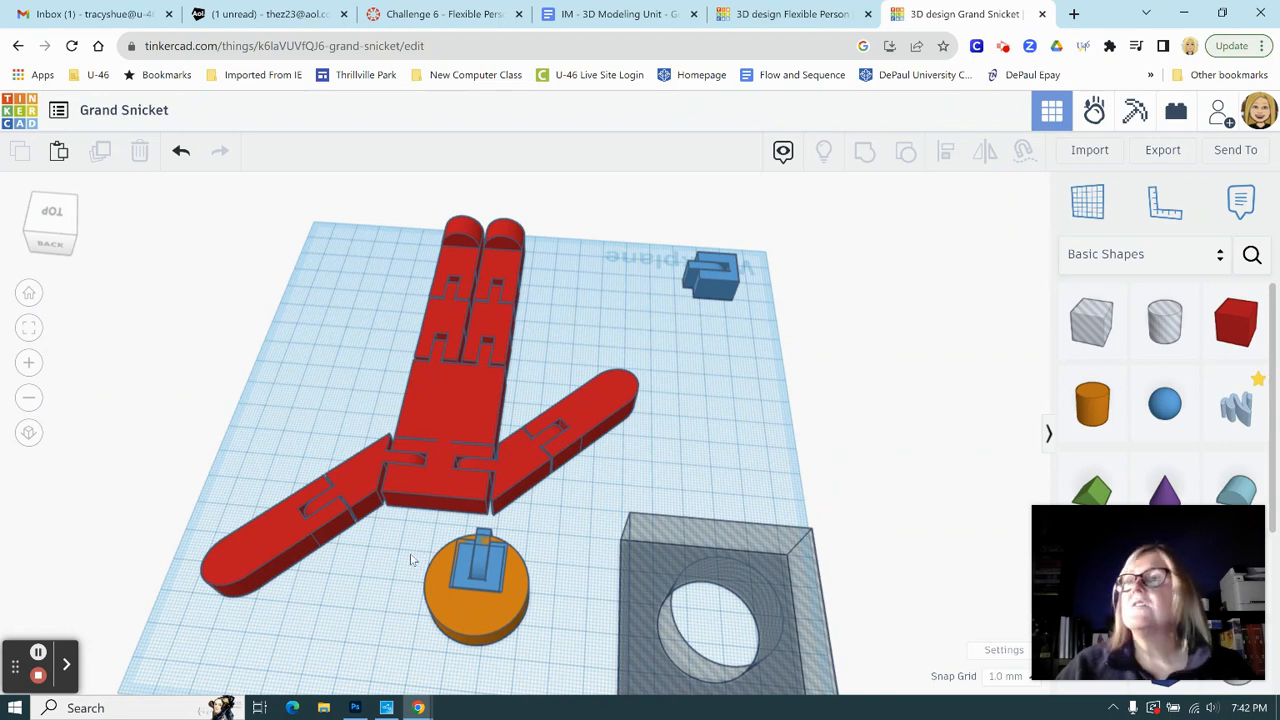
Step: Try grouping the orange head with the blue hinge, and undo that grouping
left_click_drag(376, 561, 524, 630)
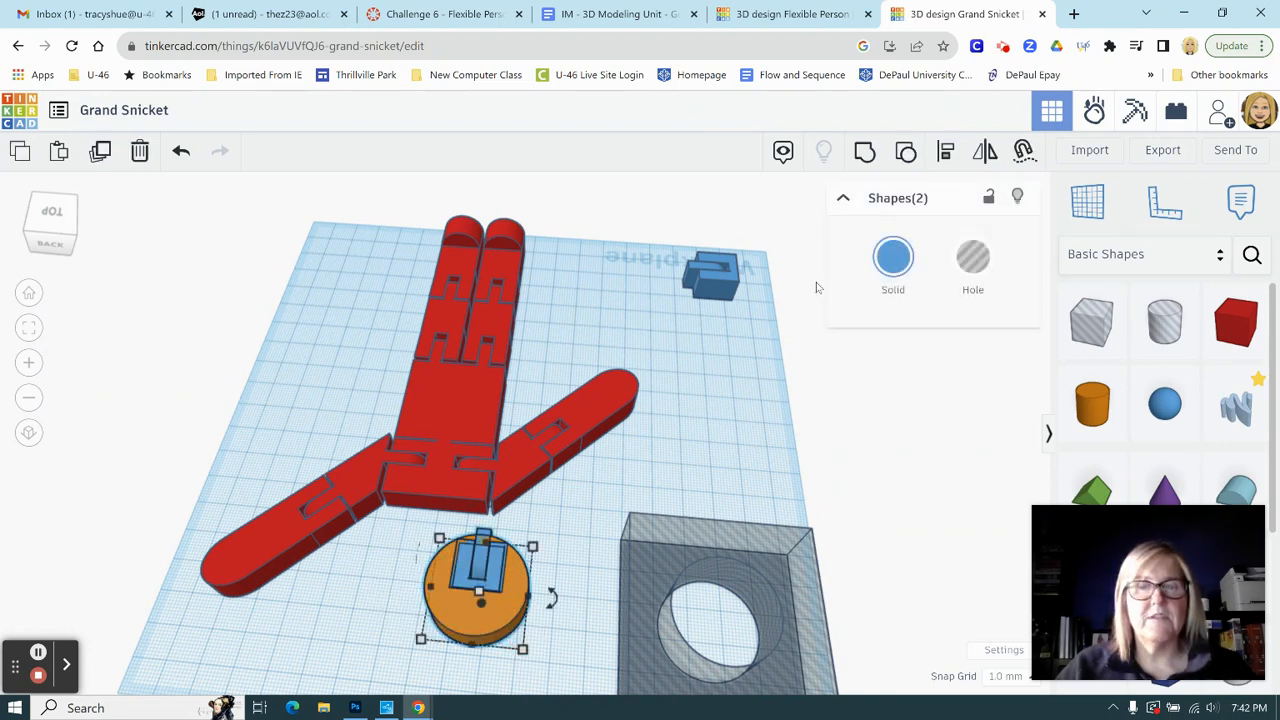
left_click(865, 160)
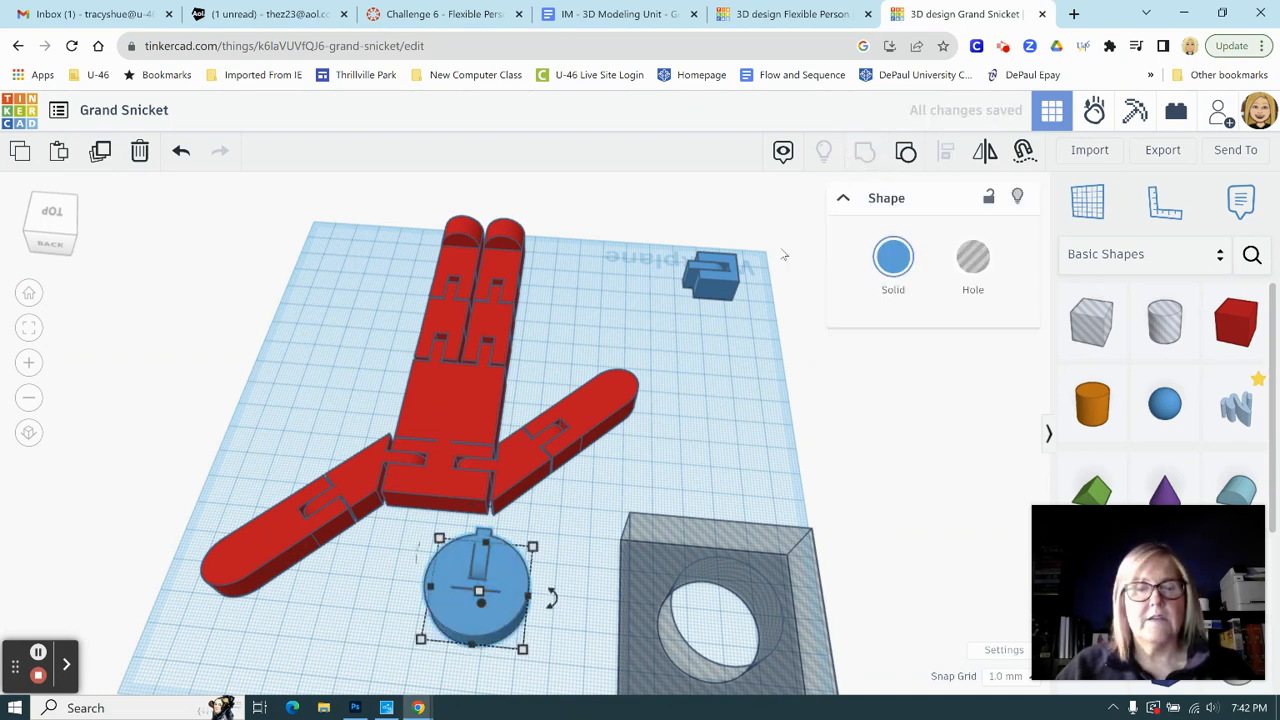
left_click(556, 516)
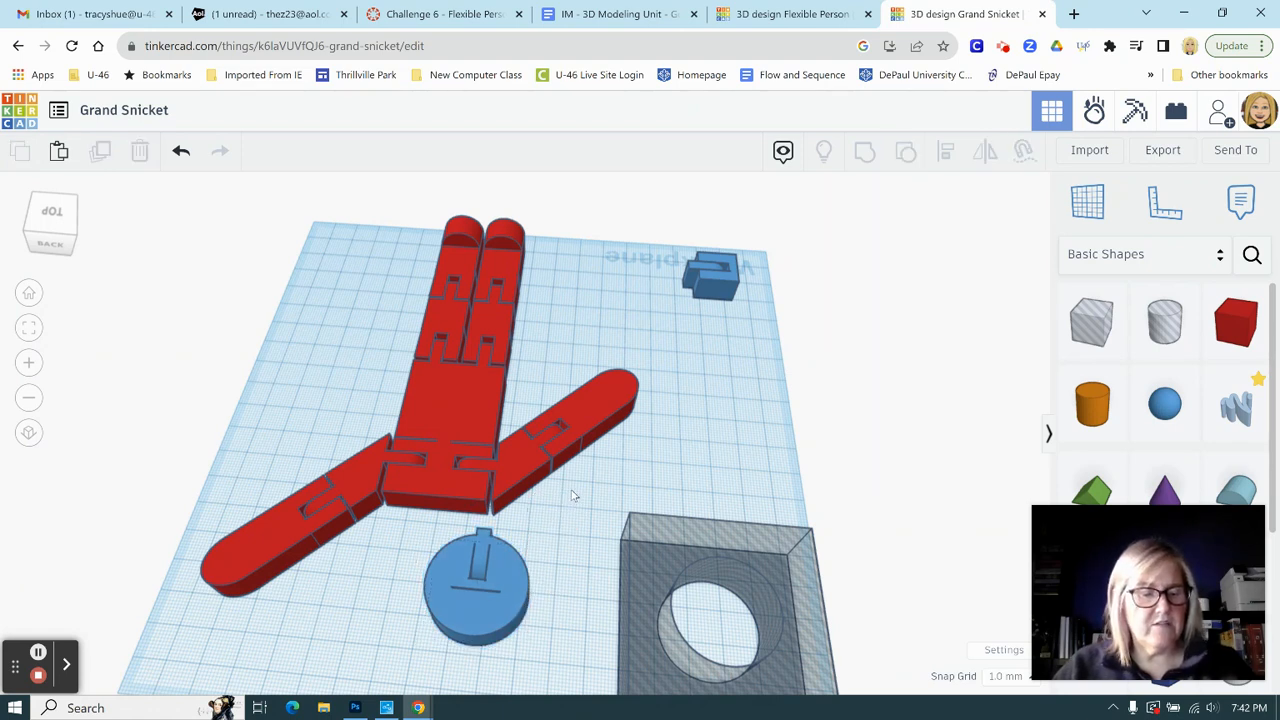
key("ctrl+z")
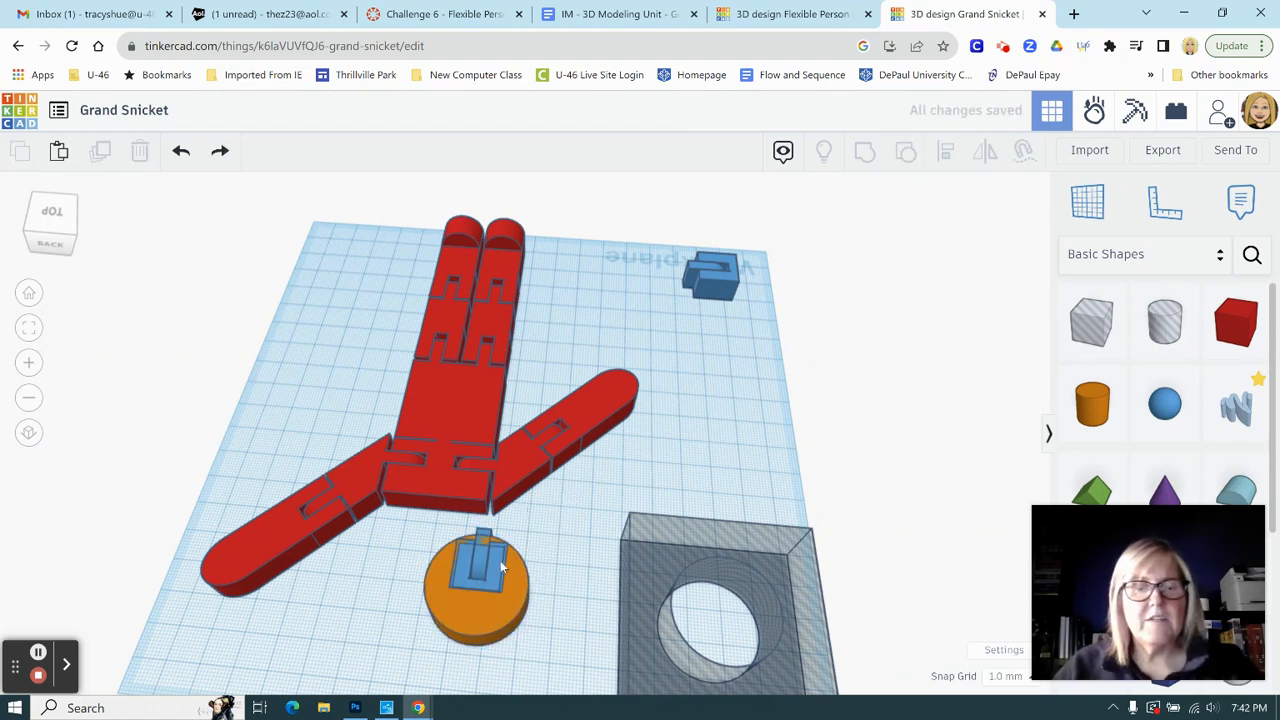
Step: Nudge the blue hinge about 2 mm out of the head toward the body, and group it with the head
left_click(498, 566)
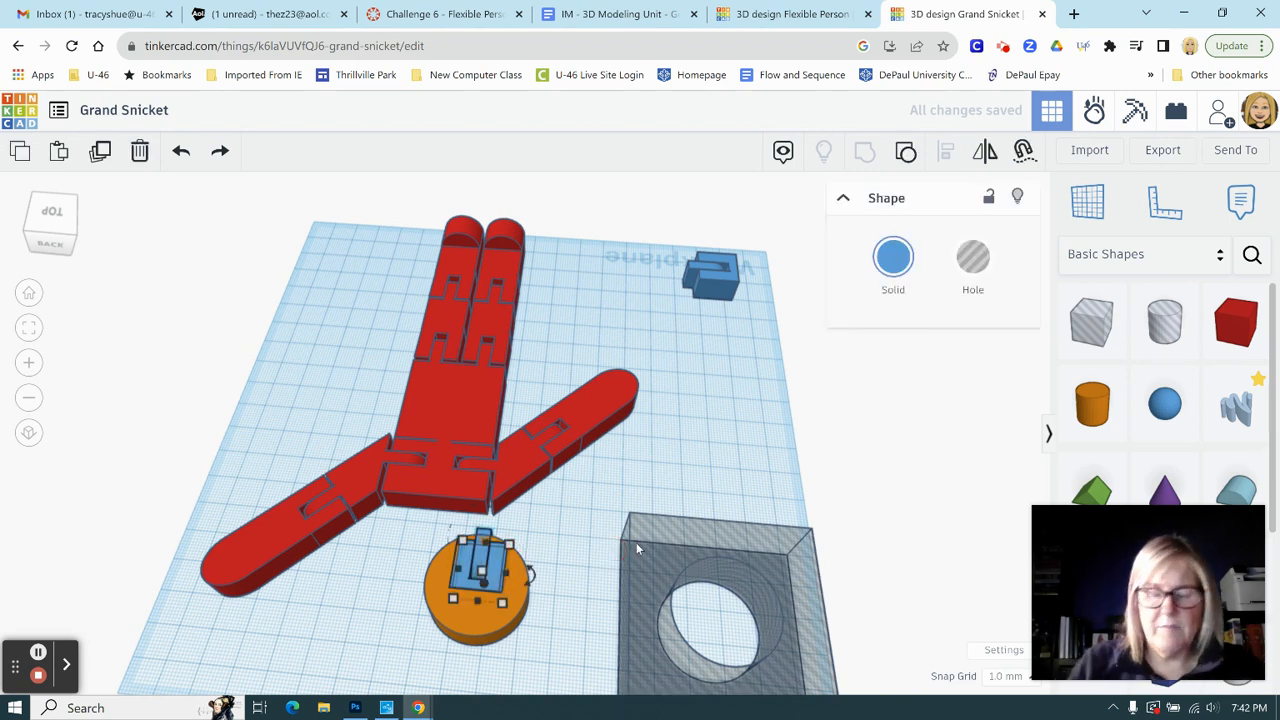
key("Up")
key("Up")
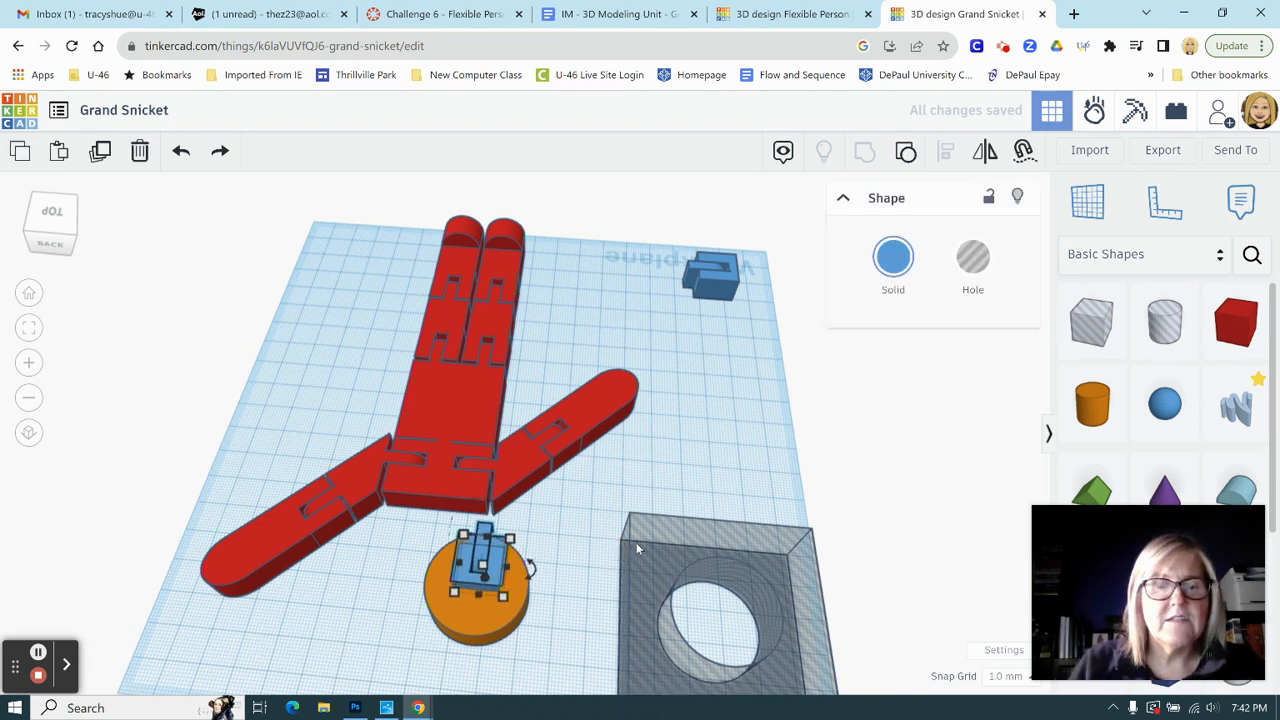
key("Up")
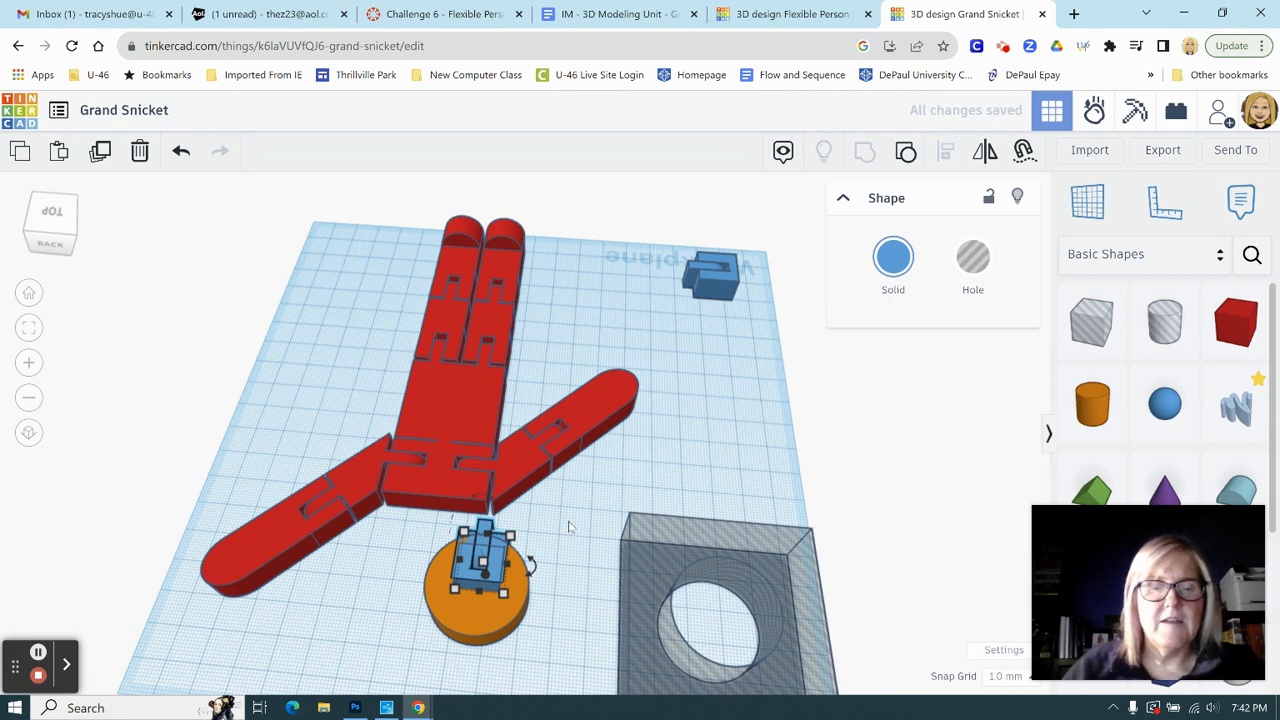
right_click_drag(569, 526, 574, 558)
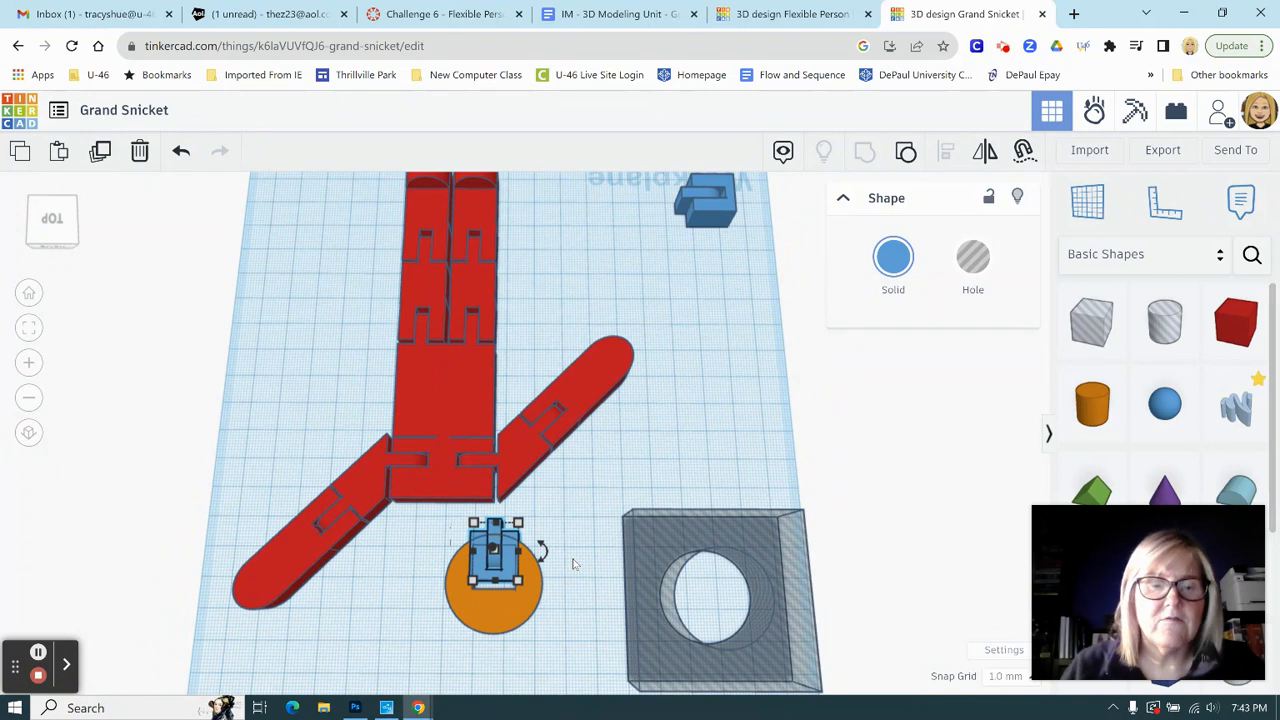
key("Down")
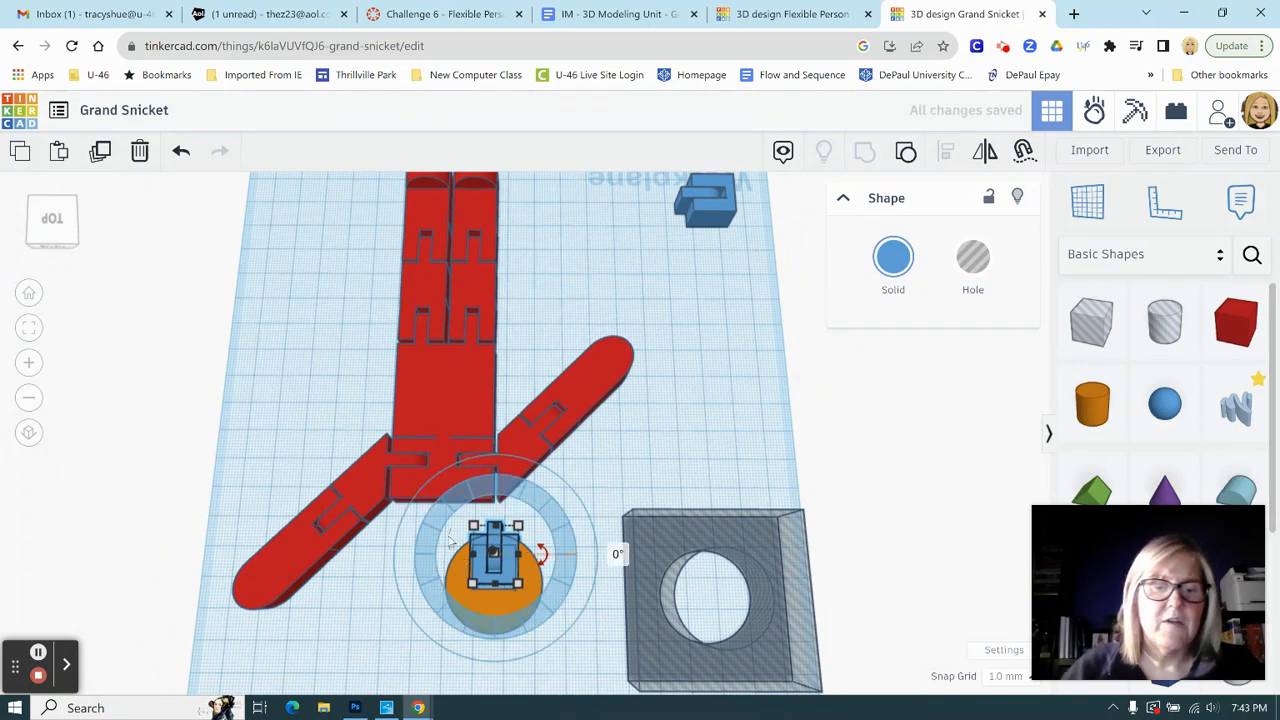
left_click_drag(420, 532, 543, 626)
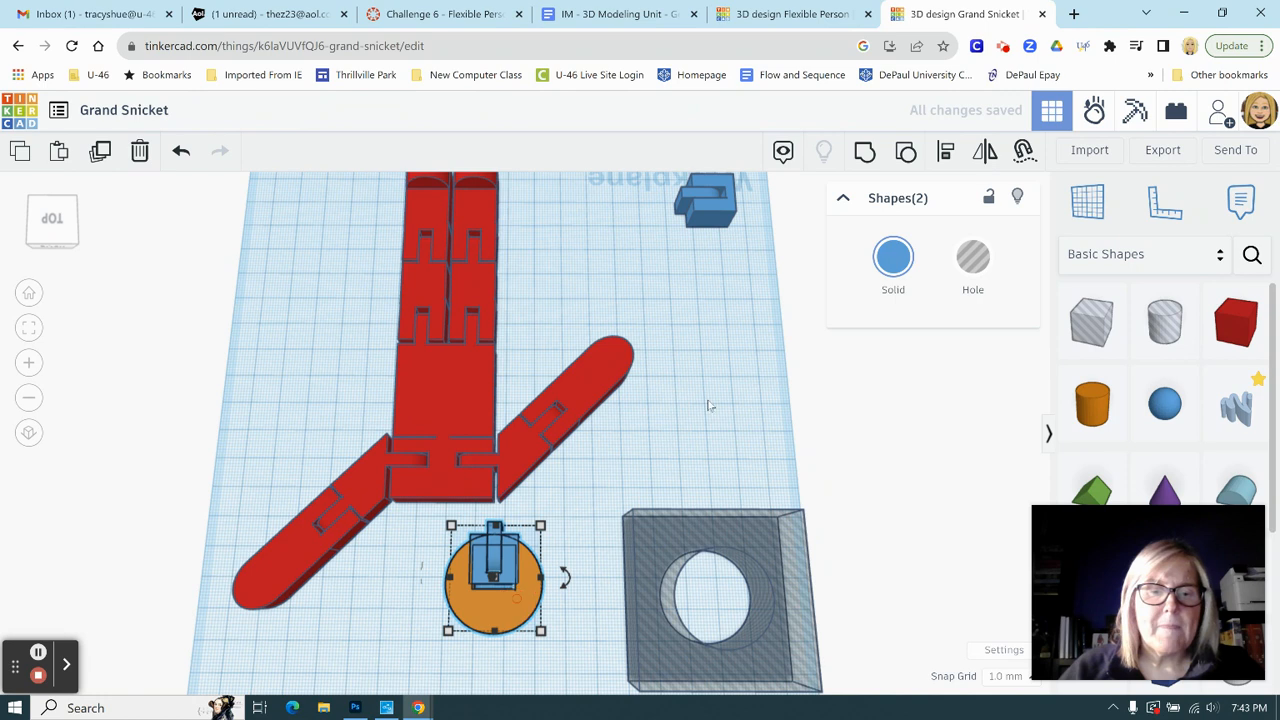
left_click(864, 152)
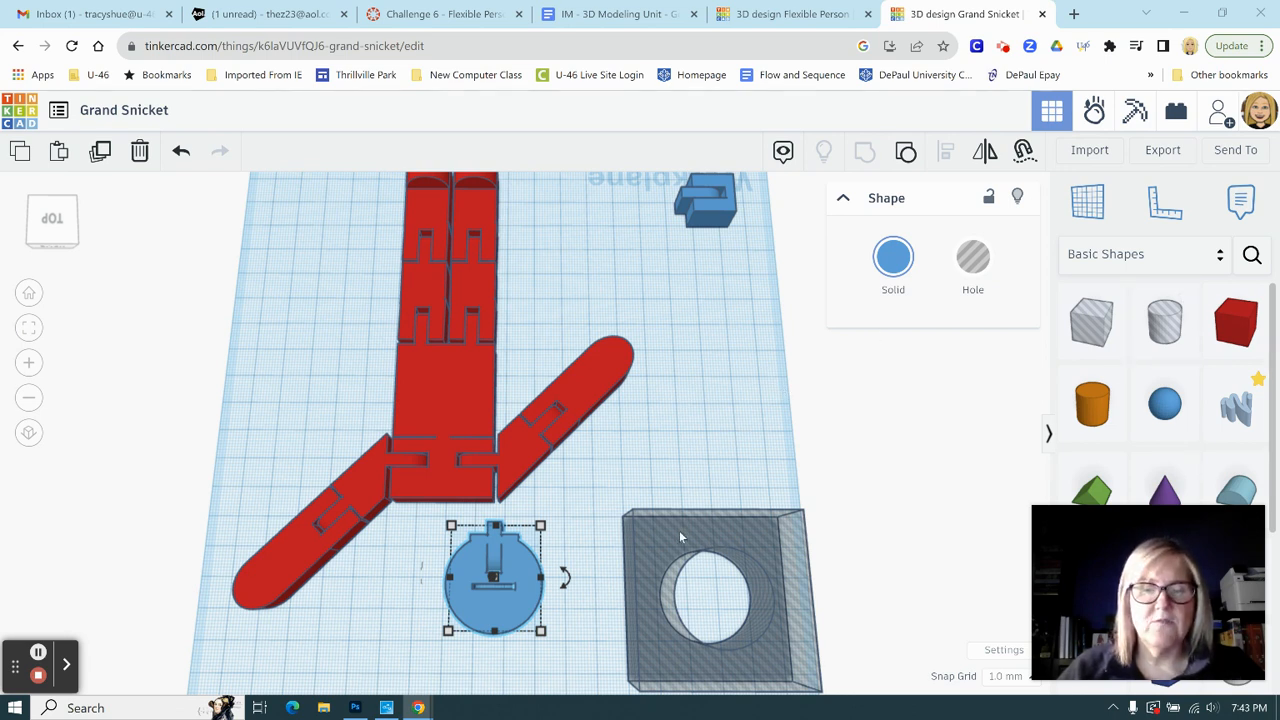
Step: Move the box hole with the round cut-out over the blue head and align the two on their centres in both horizontal directions
left_click_drag(679, 532, 455, 518)
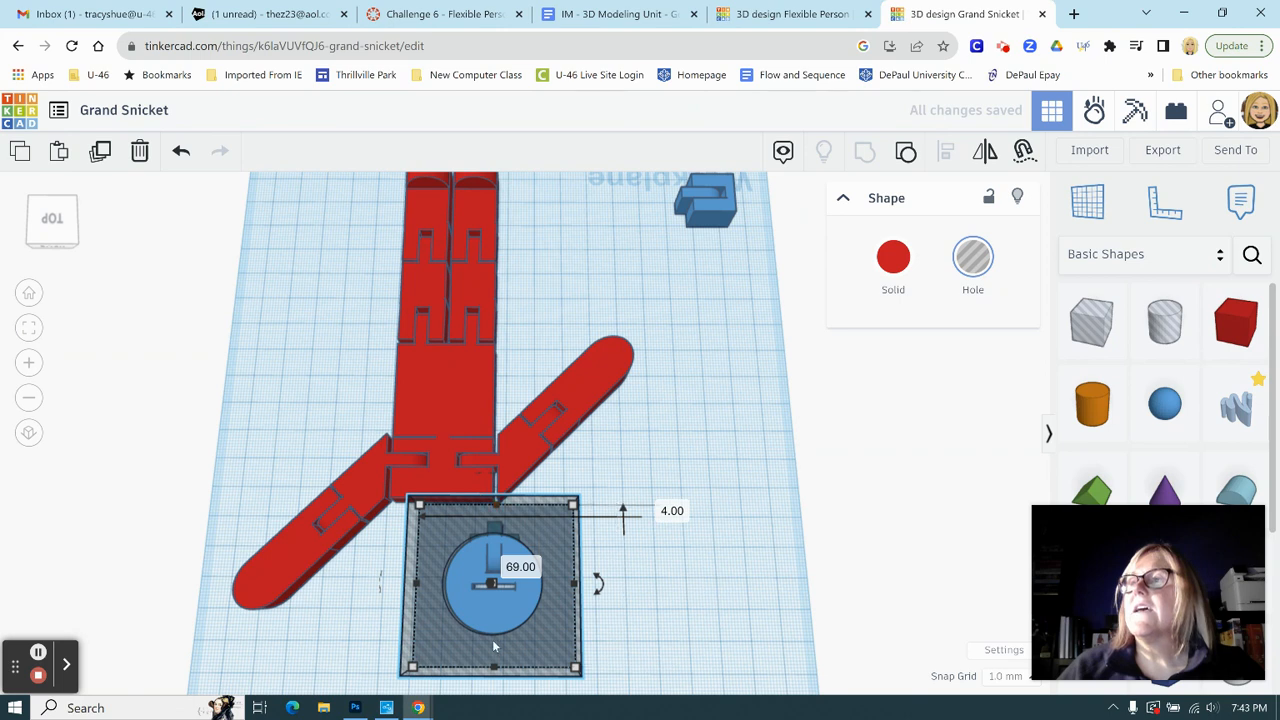
left_click_drag(613, 613, 634, 614)
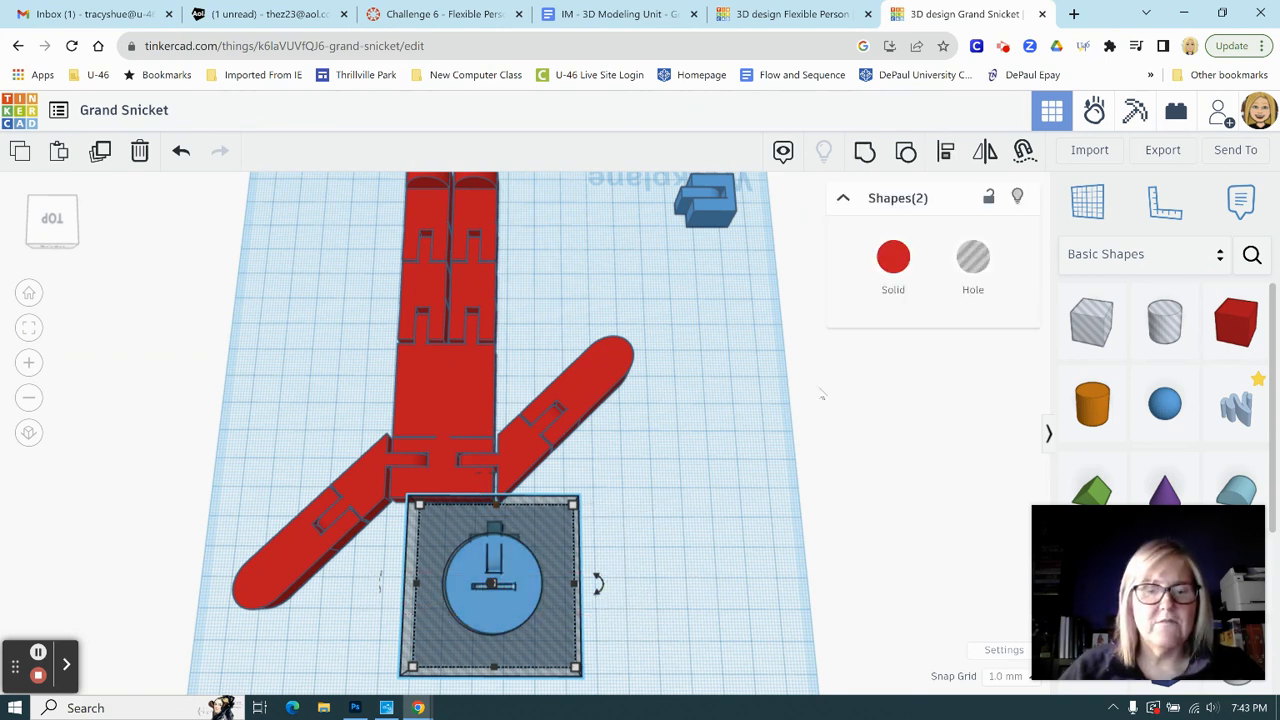
left_click(945, 150)
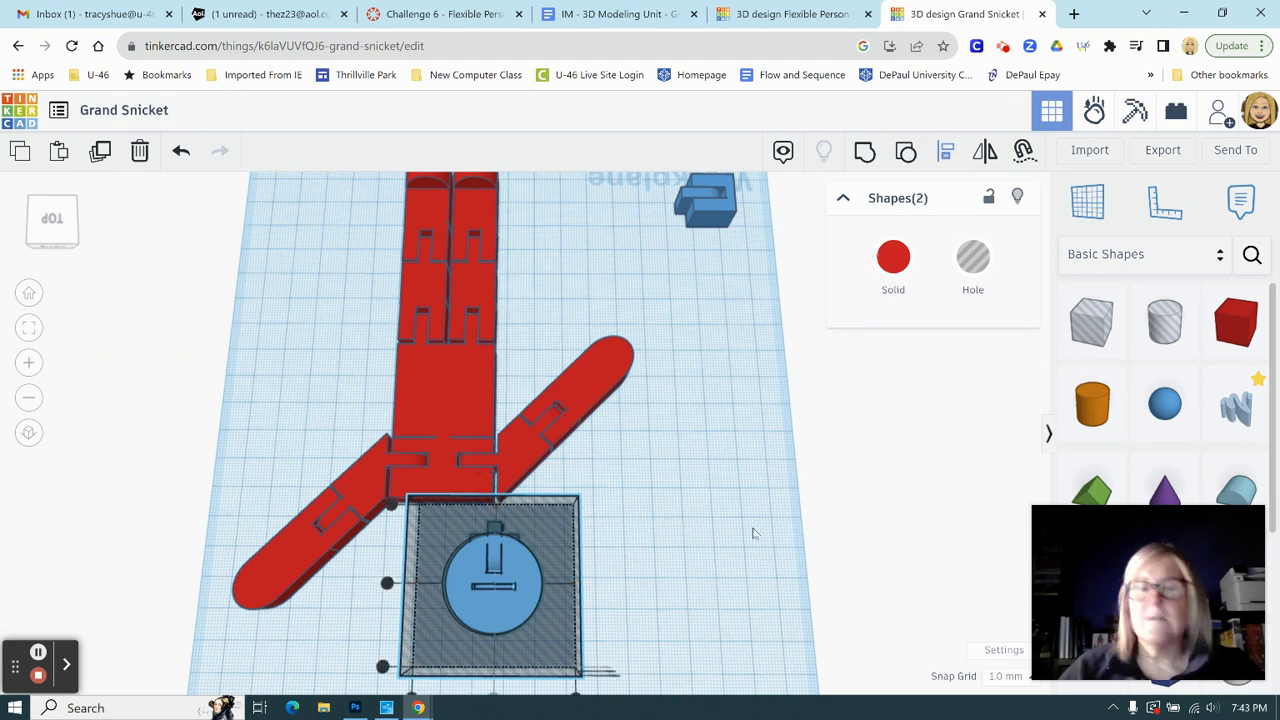
scroll(662, 538, "down", 1)
scroll(662, 538, "down", 1)
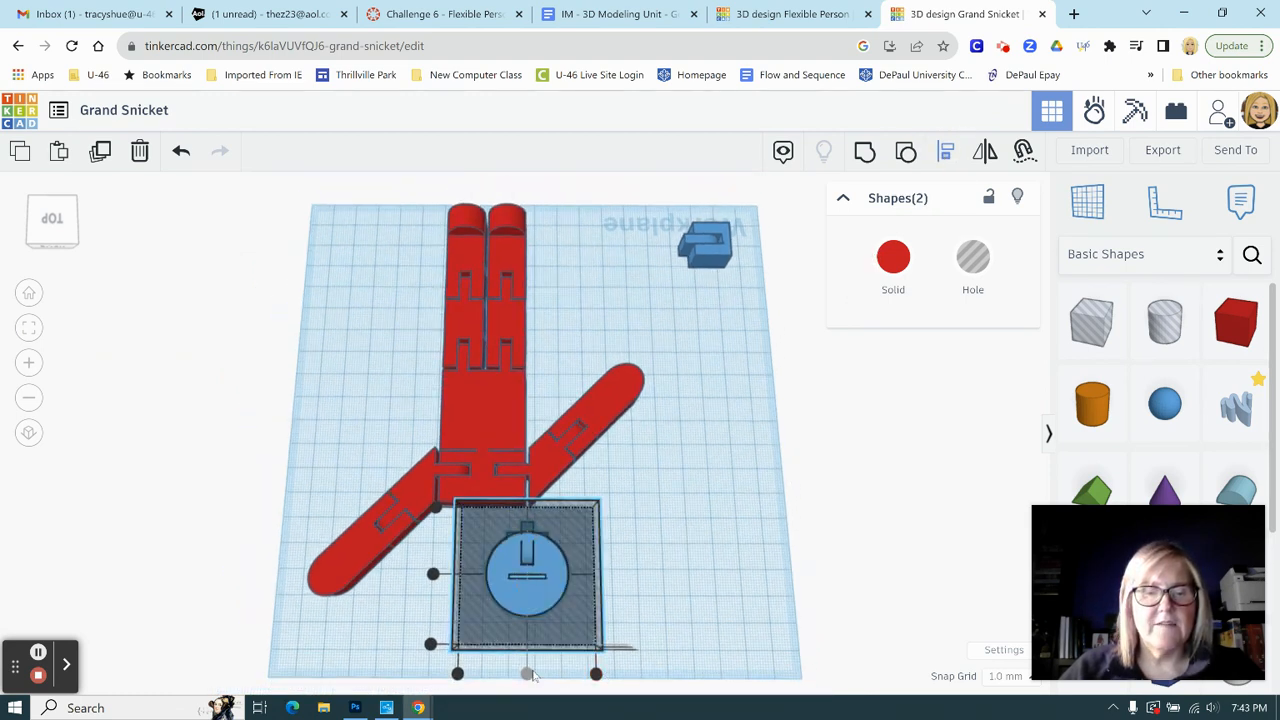
left_click(433, 575)
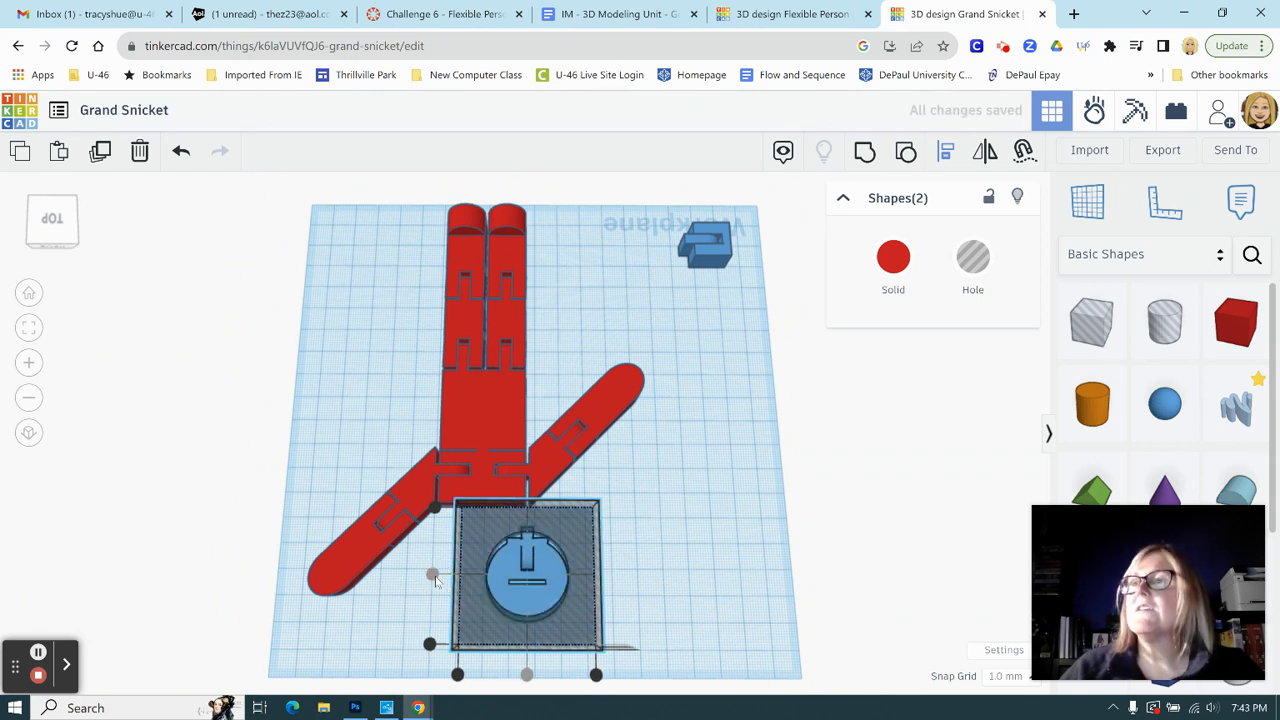
left_click(716, 548)
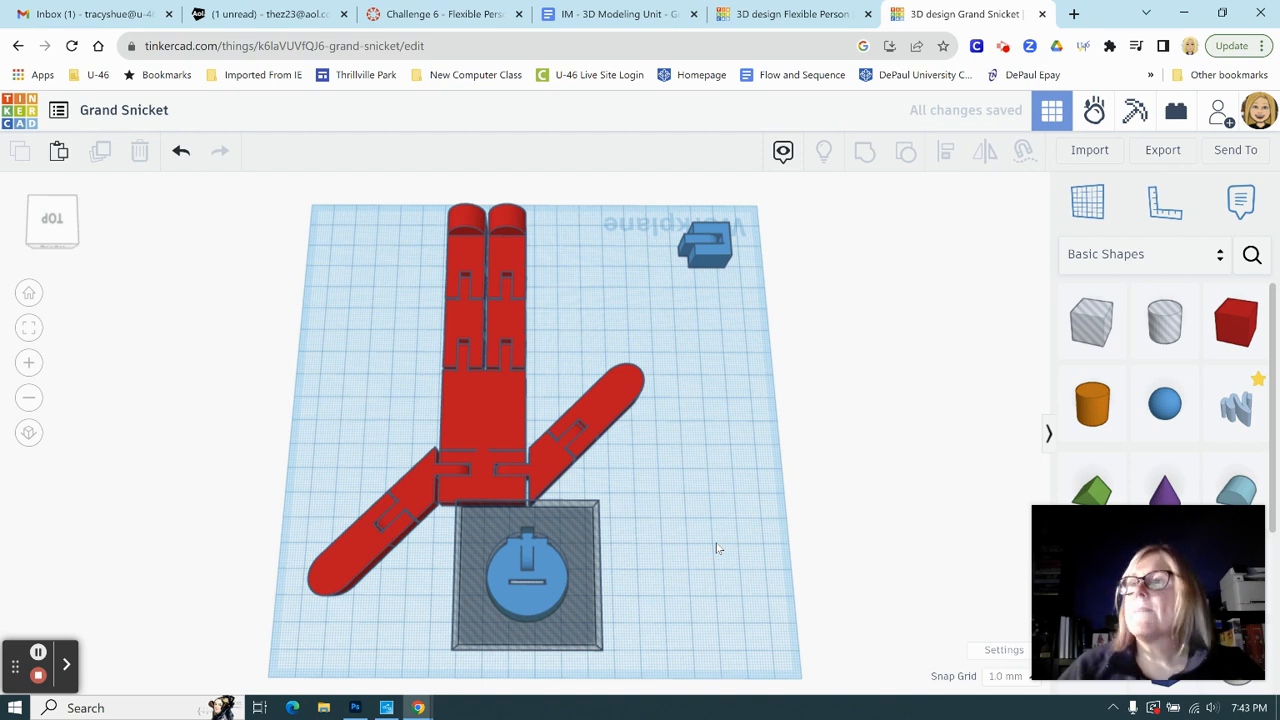
Step: Ungroup the blue head to separate the orange cylinder from the blue hinge
left_click(547, 579)
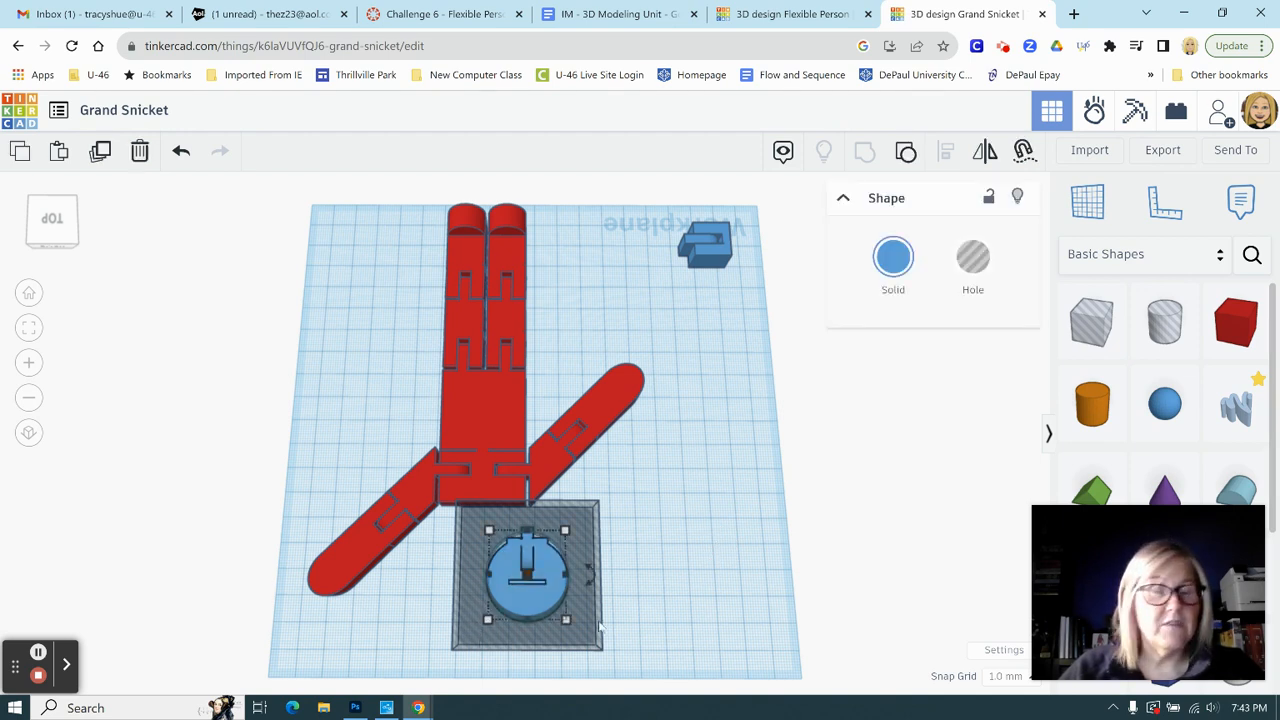
left_click(905, 150)
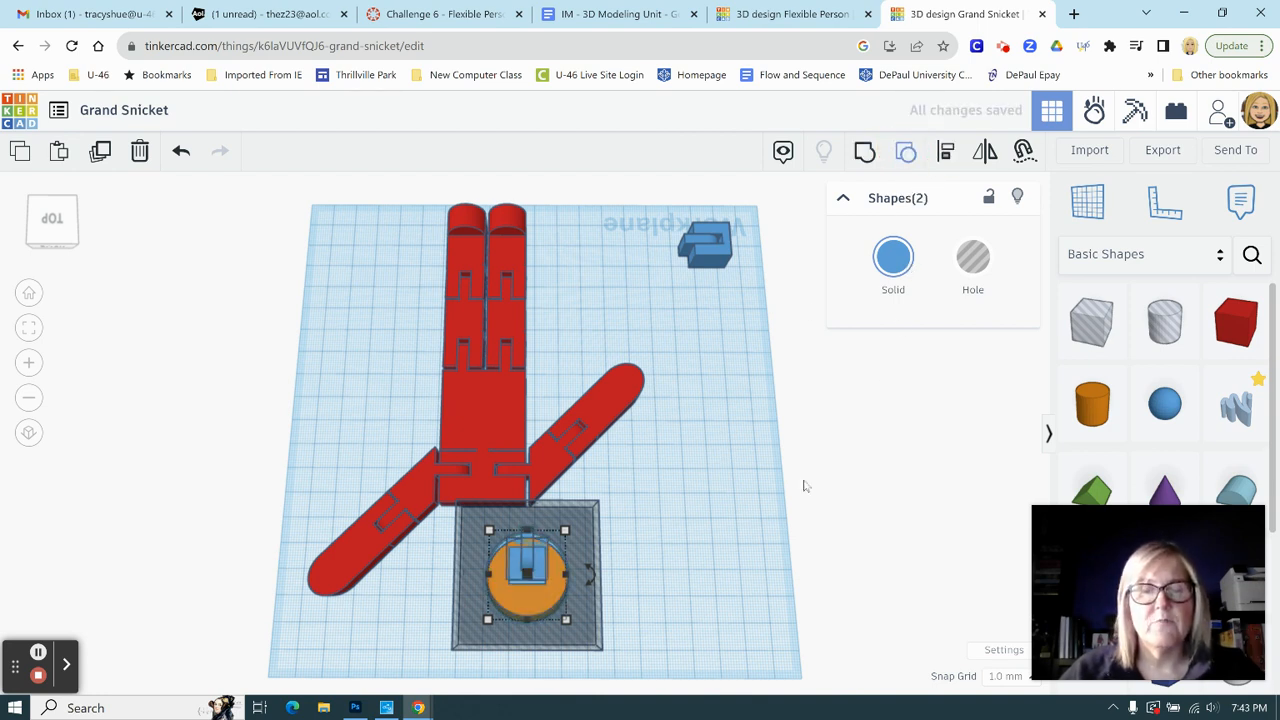
left_click(696, 566)
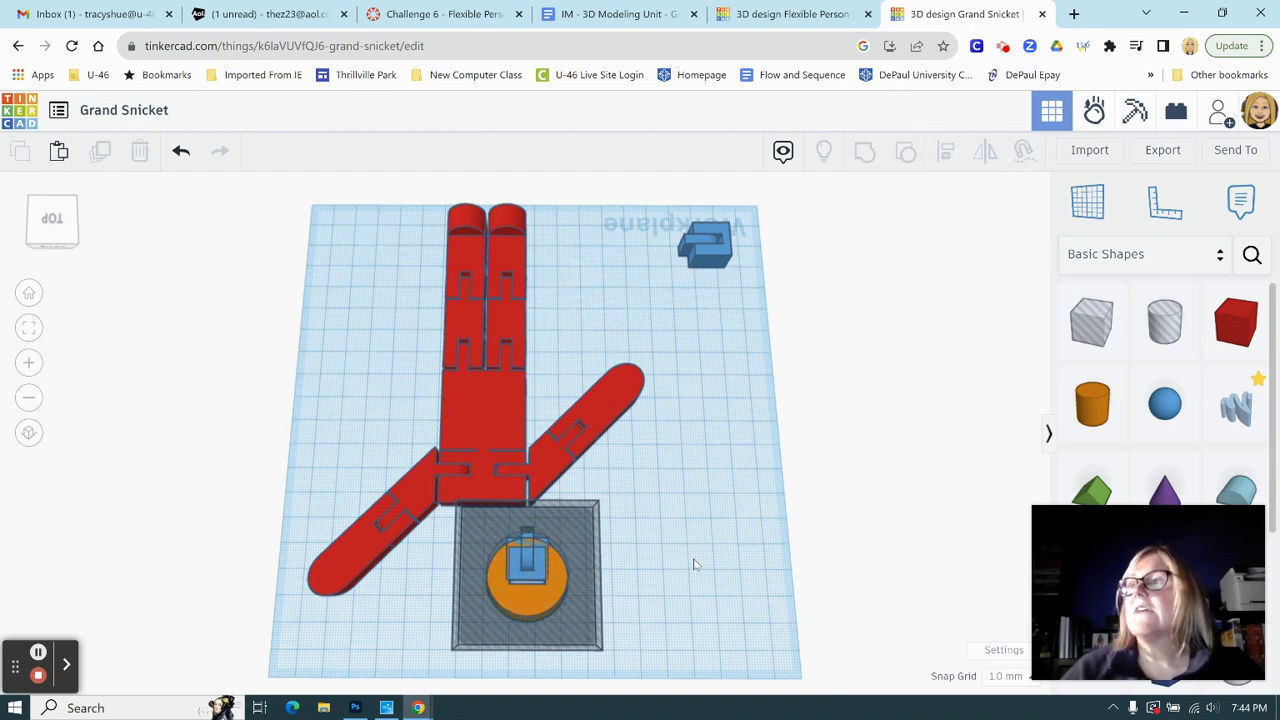
Step: Ungroup the blue hinge into its separate red parts
left_click(534, 567)
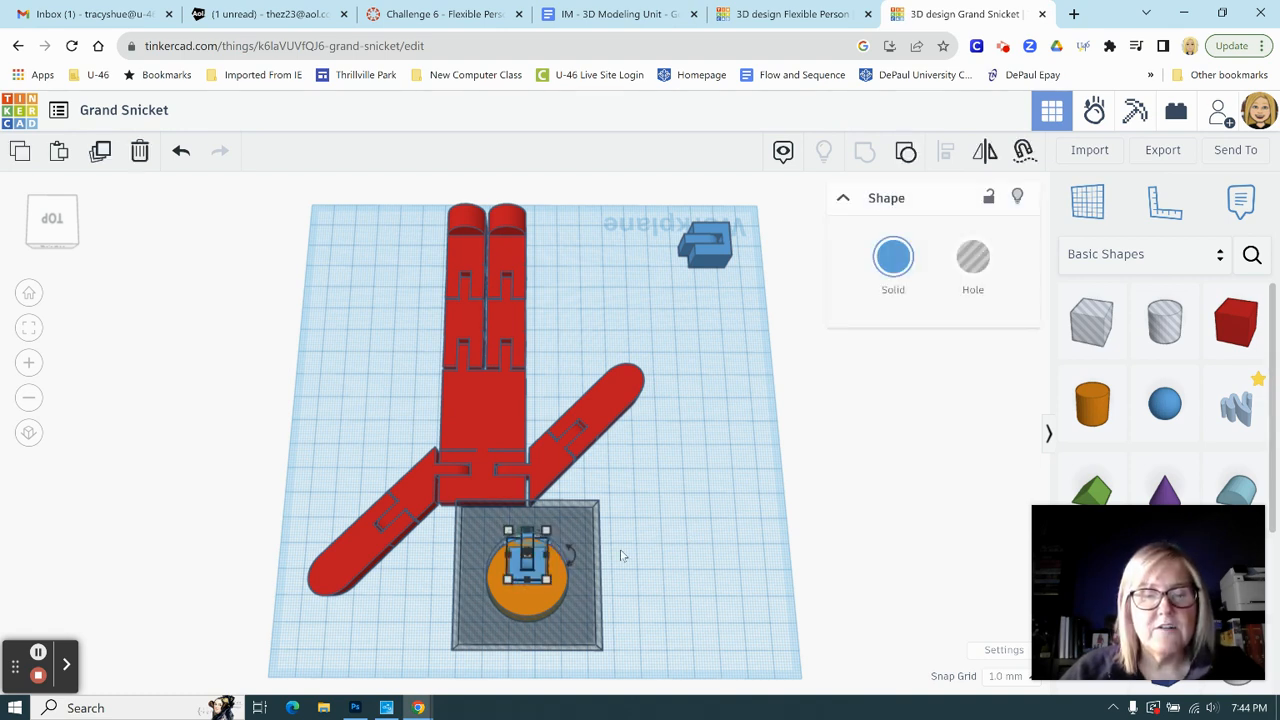
left_click(903, 155)
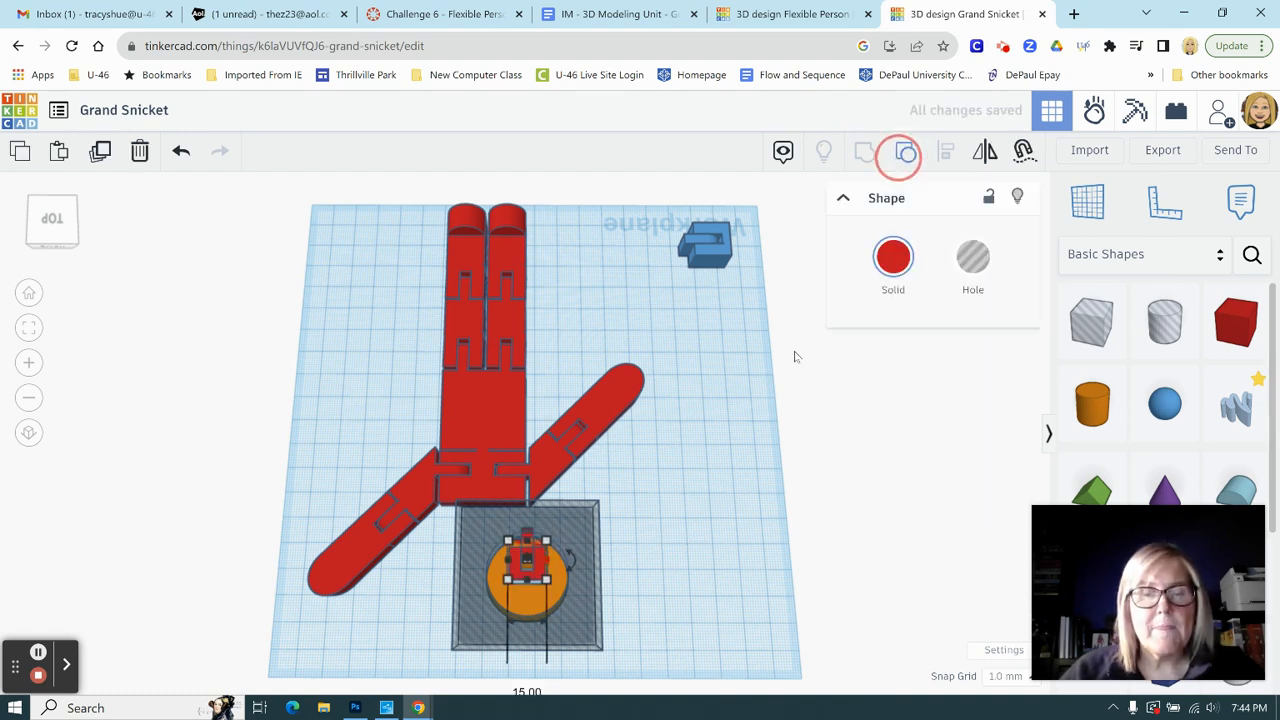
left_click(700, 581)
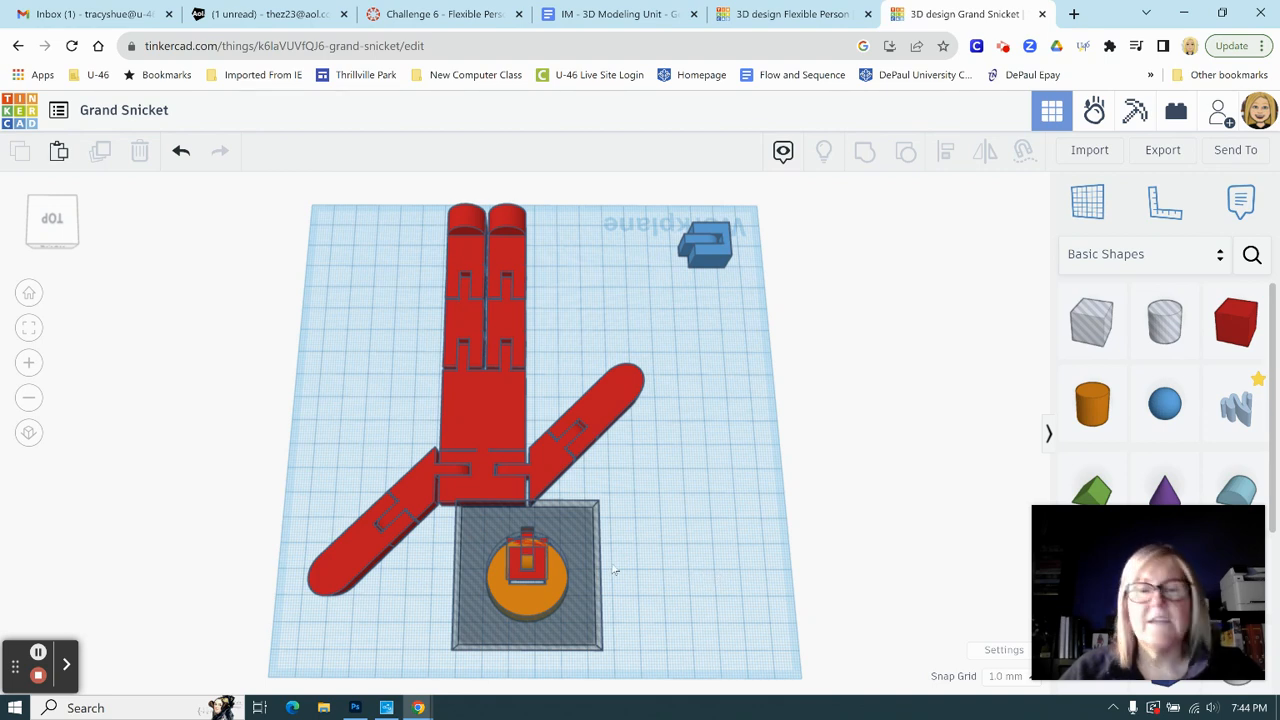
Step: Slide the loose link box of the hinge out of the head toward the body
scroll(651, 554, "up", 5)
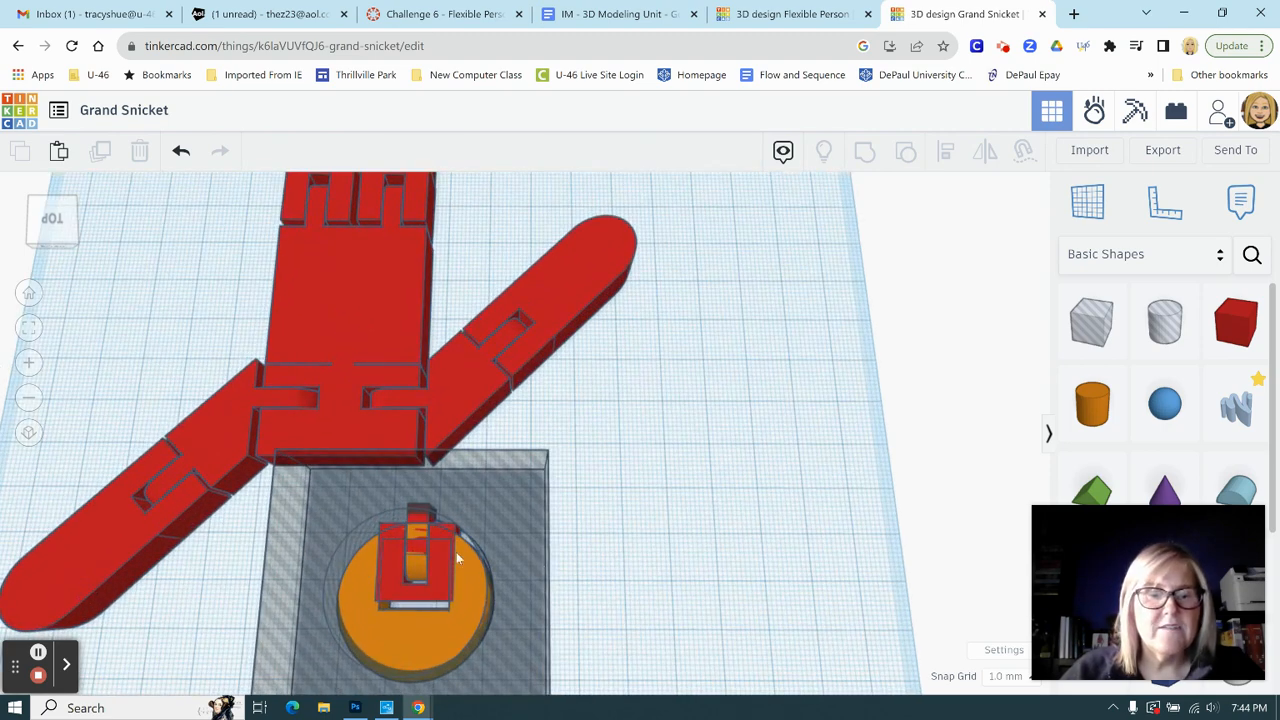
right_click_drag(651, 551, 693, 637)
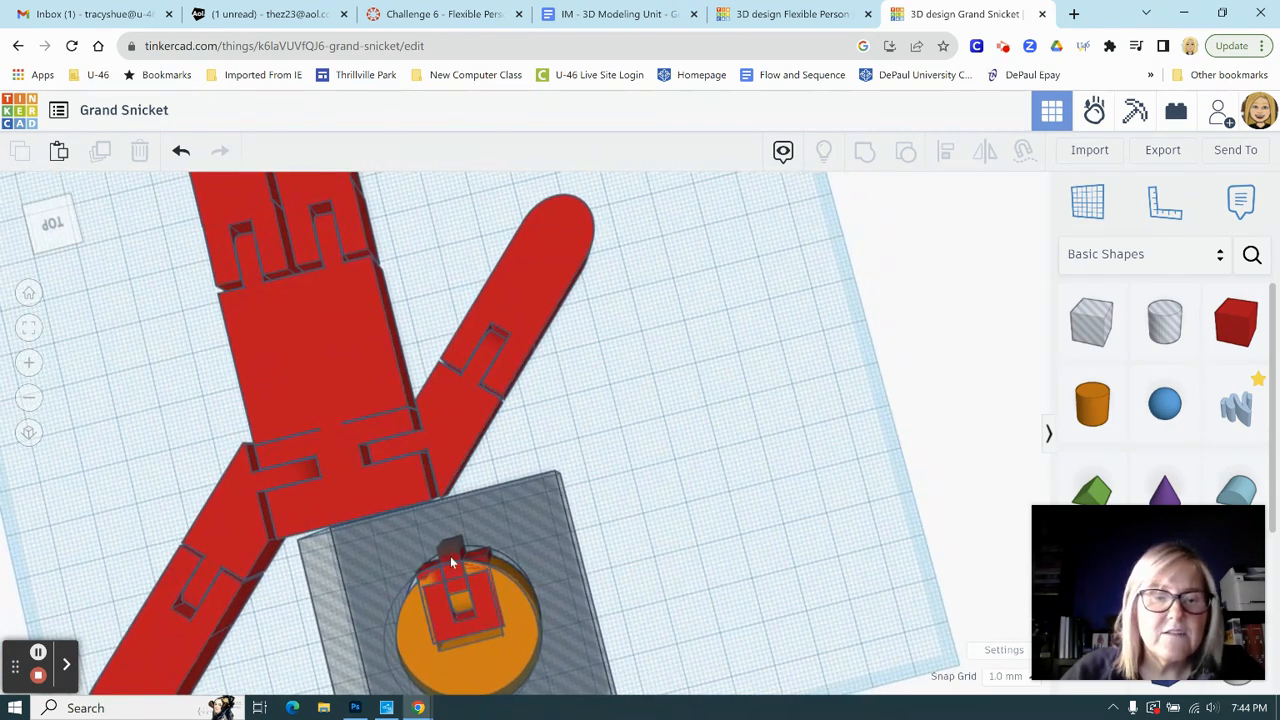
left_click(508, 560)
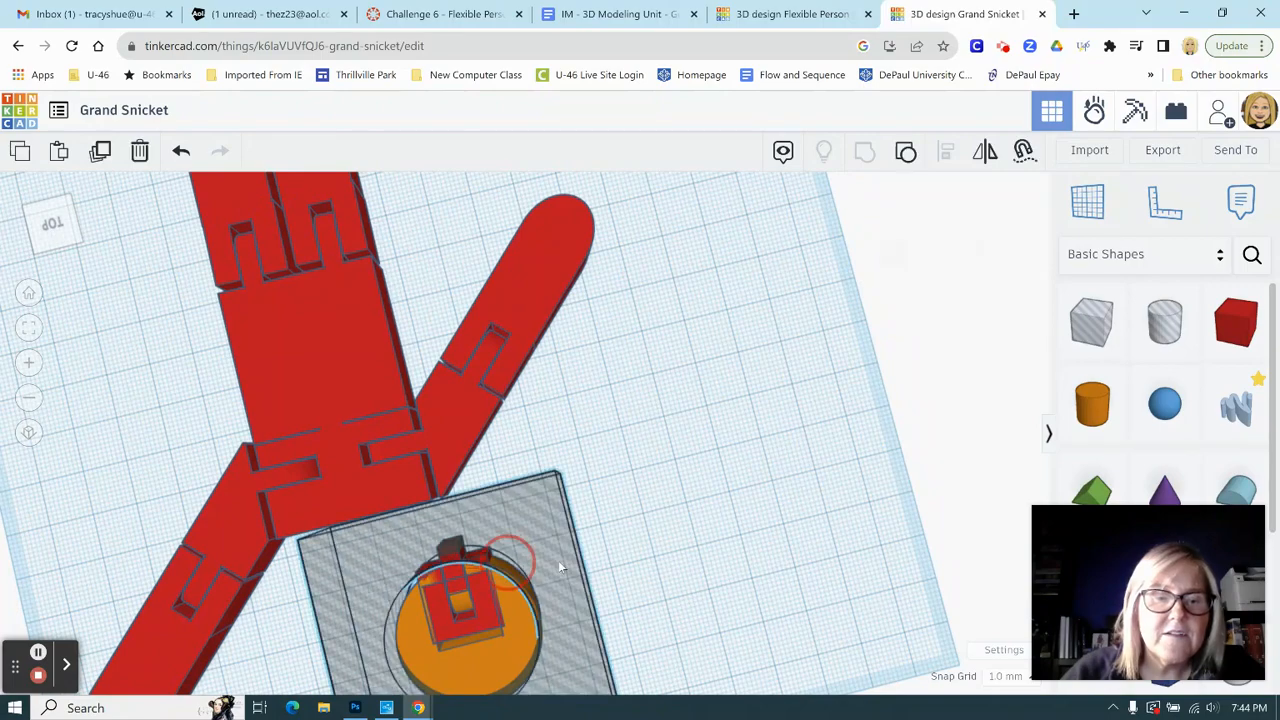
left_click(708, 566)
right_click_drag(708, 566, 694, 531)
left_click(686, 535)
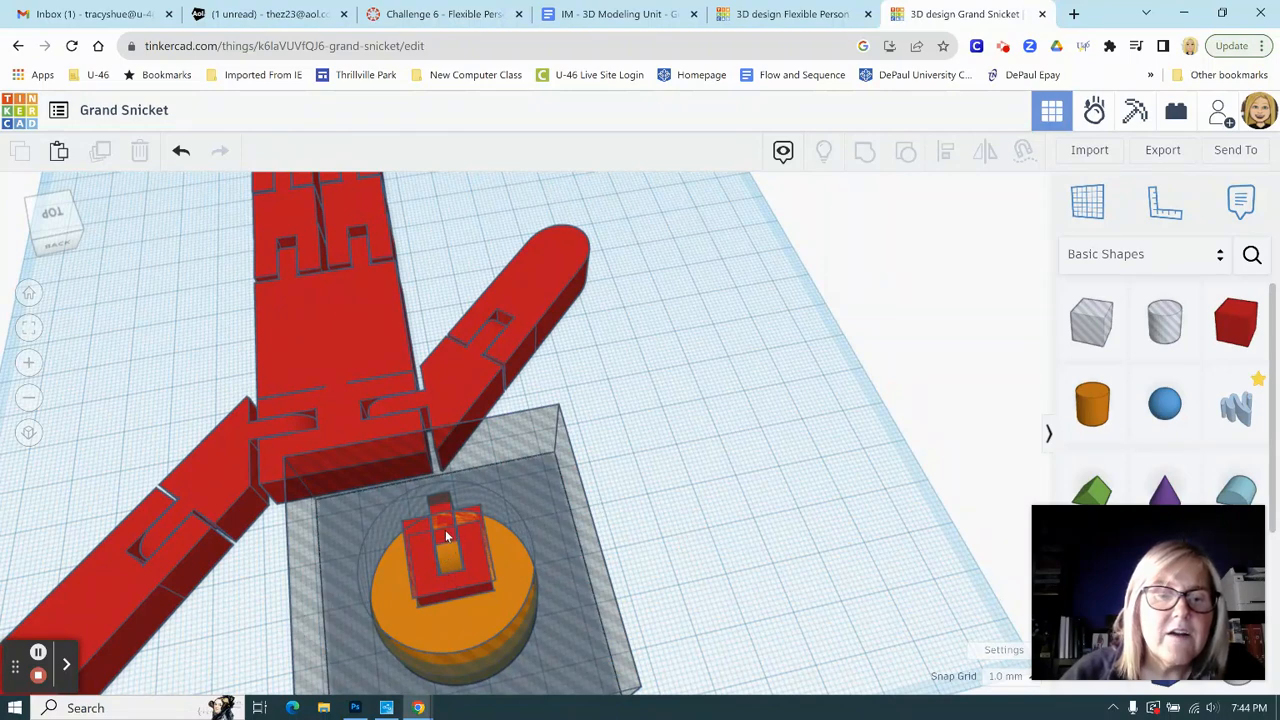
left_click(491, 553)
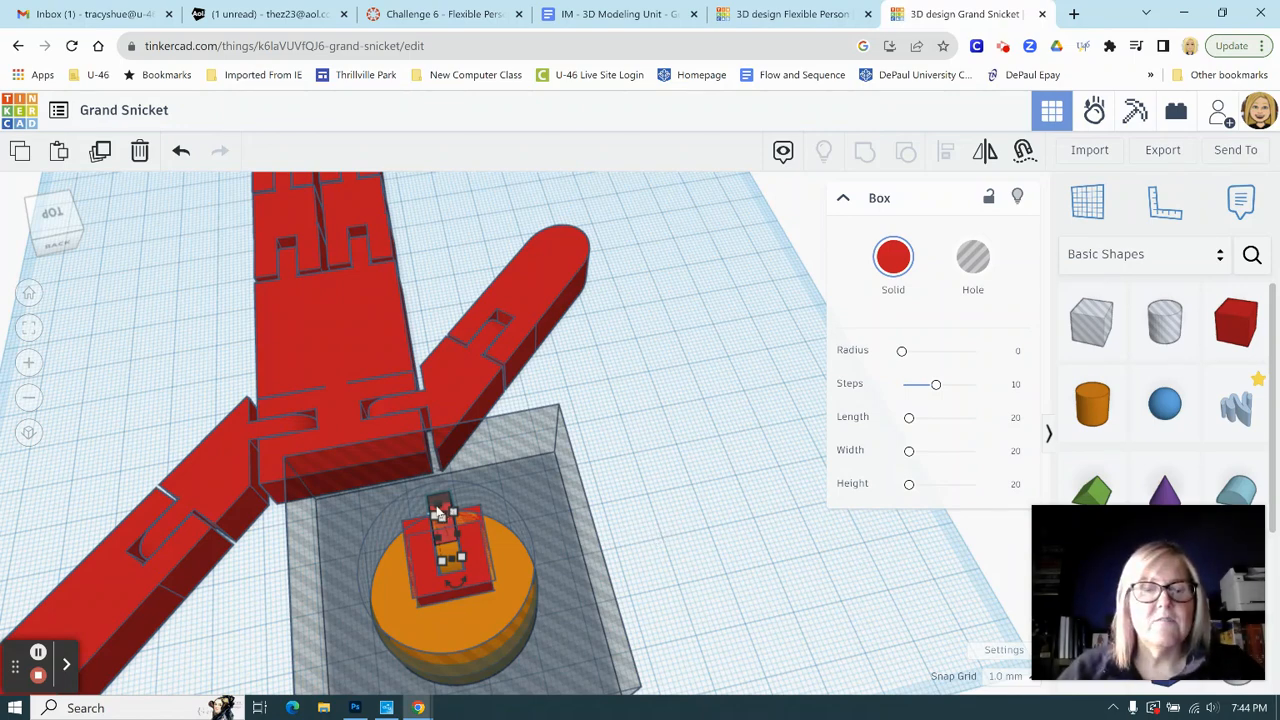
left_click(435, 504)
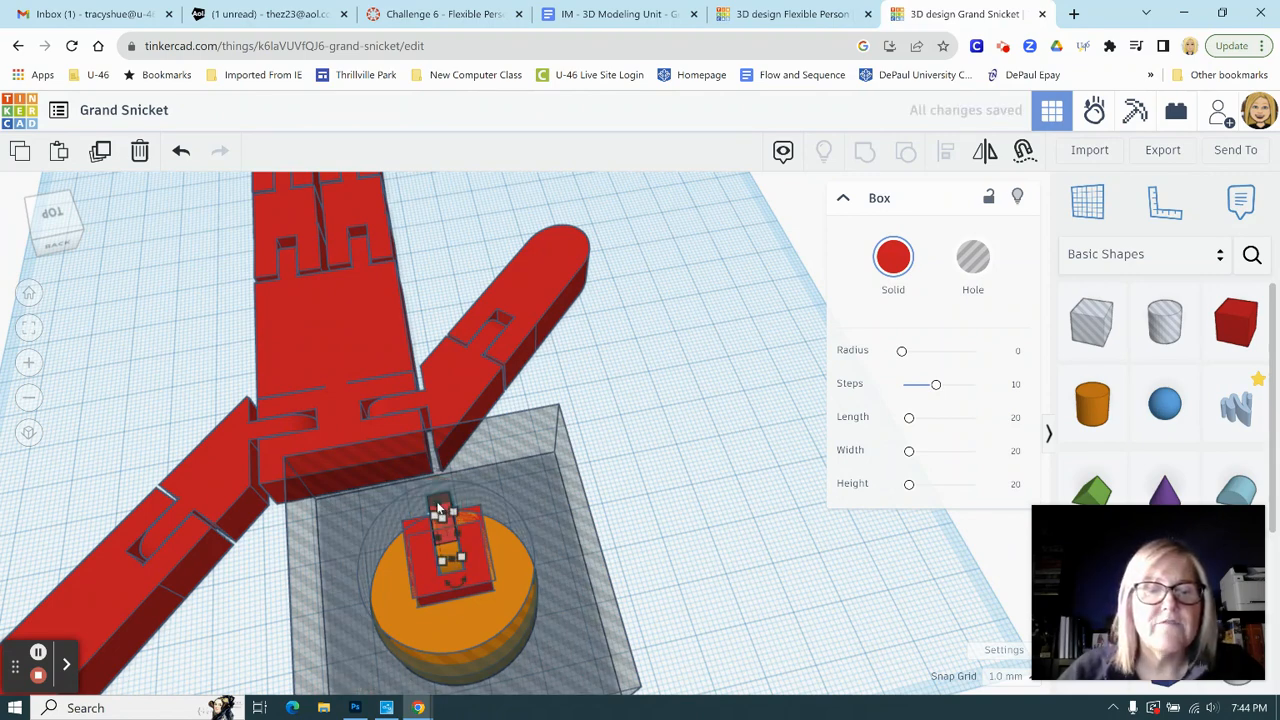
left_click_drag(438, 510, 440, 496)
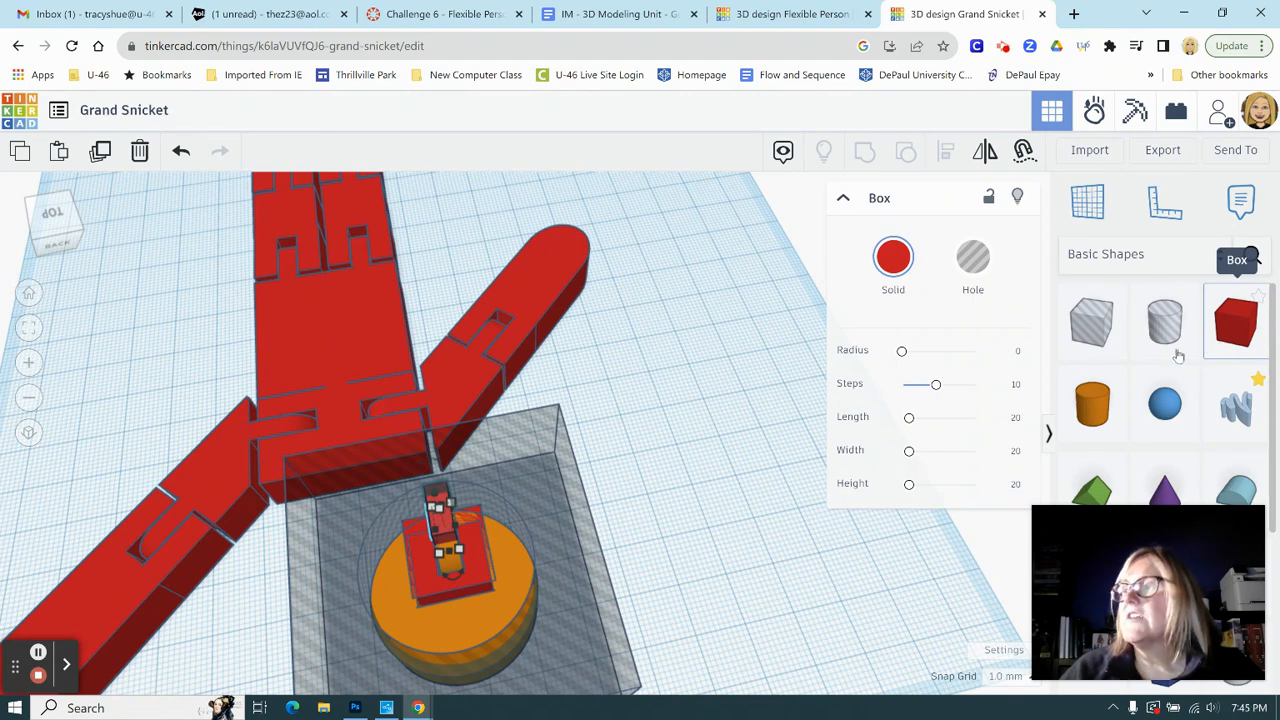
left_click(636, 478)
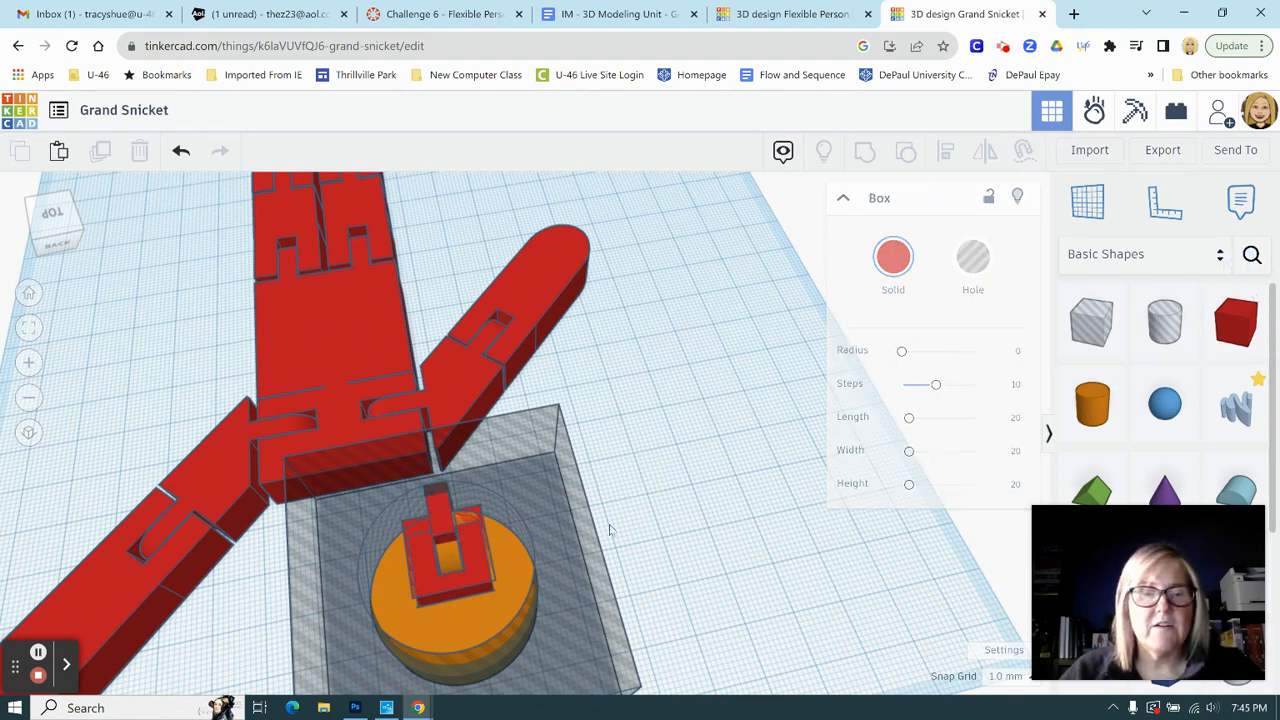
Step: Group the U-shaped hinge part, the orange head and the box hole, leaving the loose link box out of the group
left_click(476, 566)
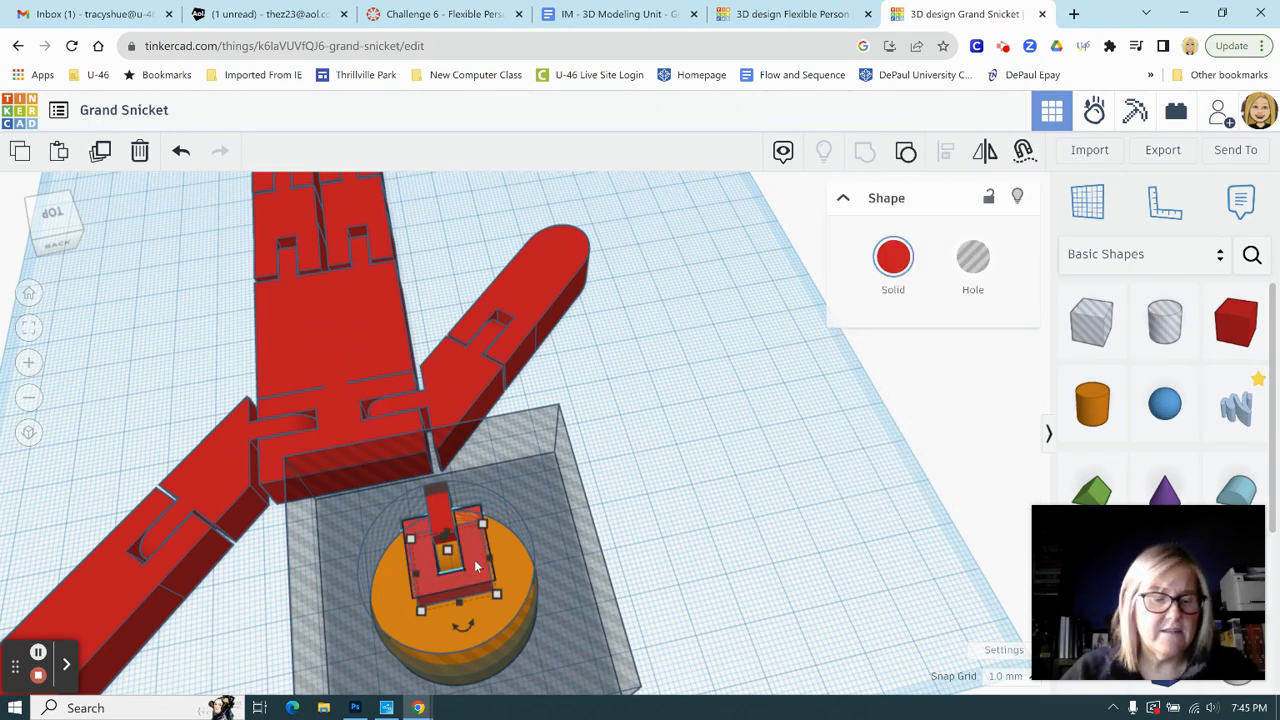
left_click(487, 612, "shift")
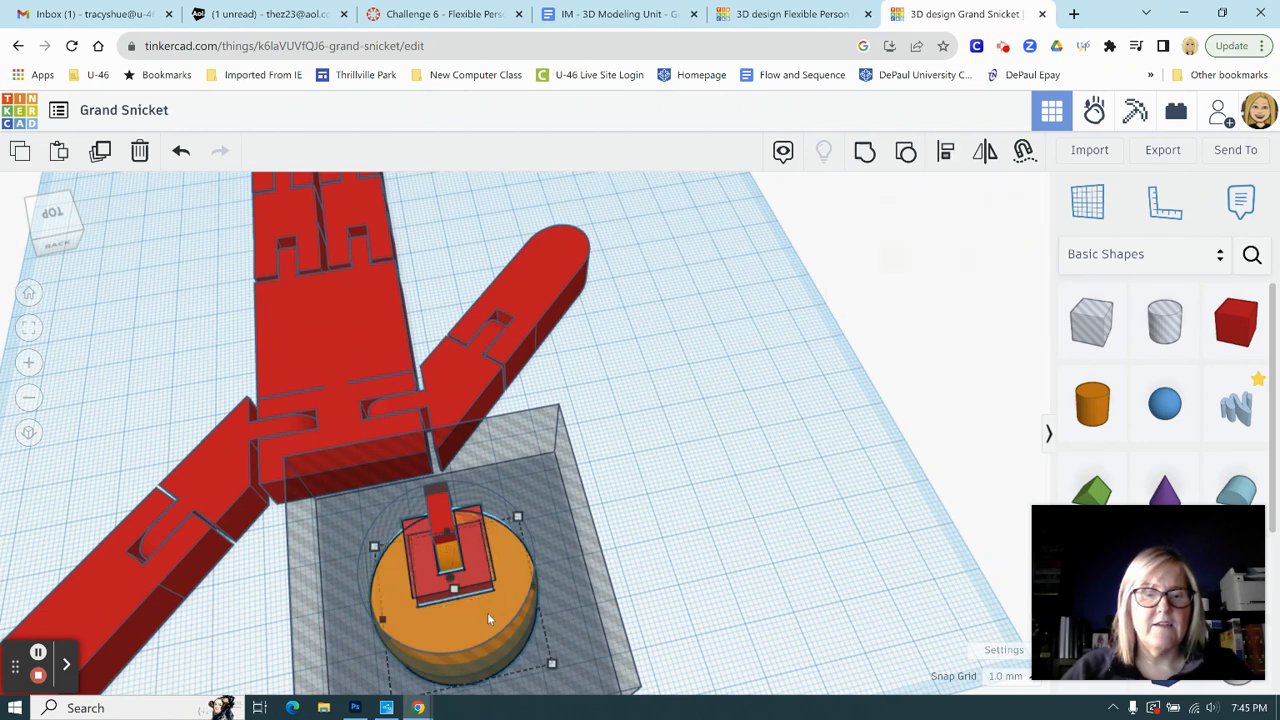
left_click(589, 640, "shift")
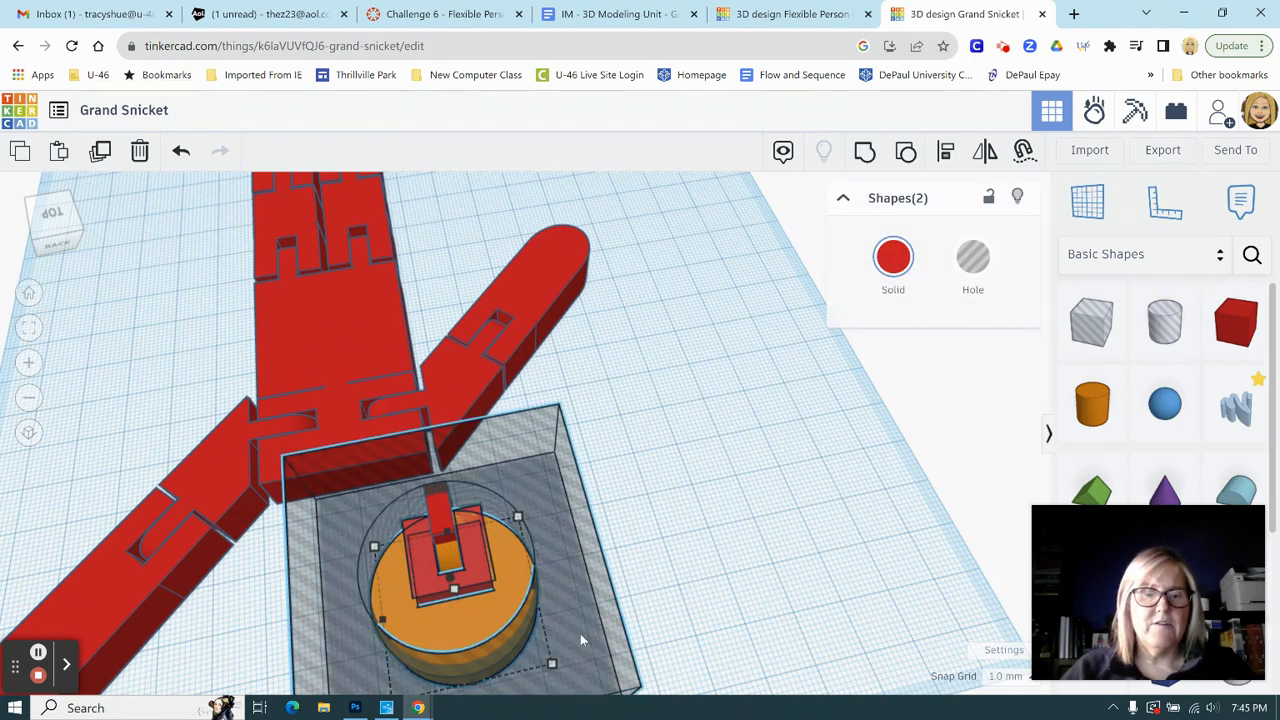
left_click(865, 154)
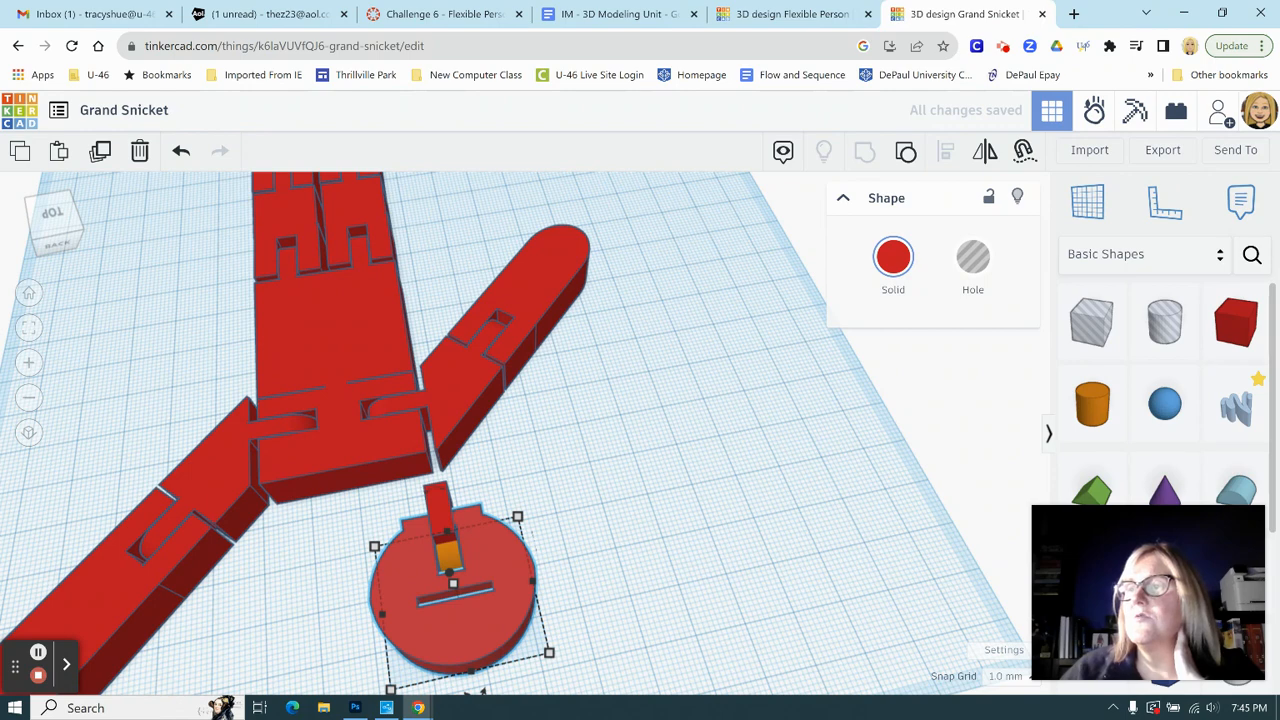
Step: Try to slide the loose link box farther out of the head to the body, and undo that move
left_click(438, 502)
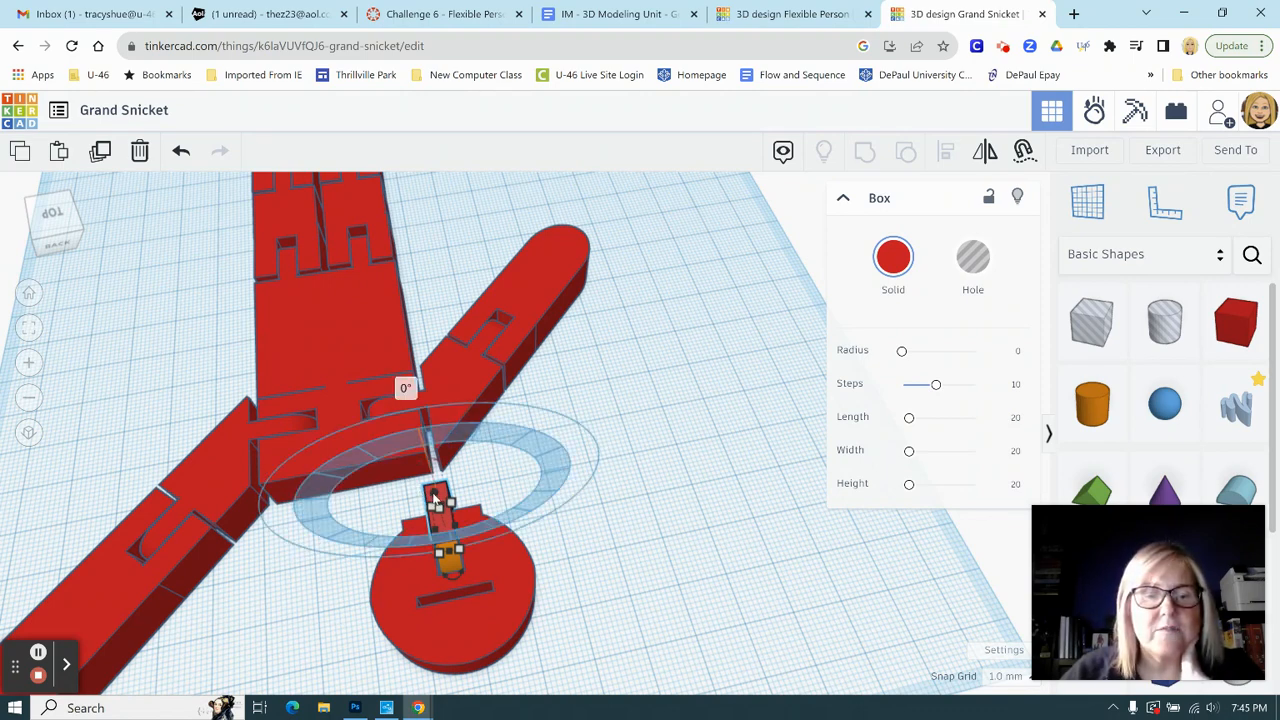
left_click_drag(435, 497, 433, 484)
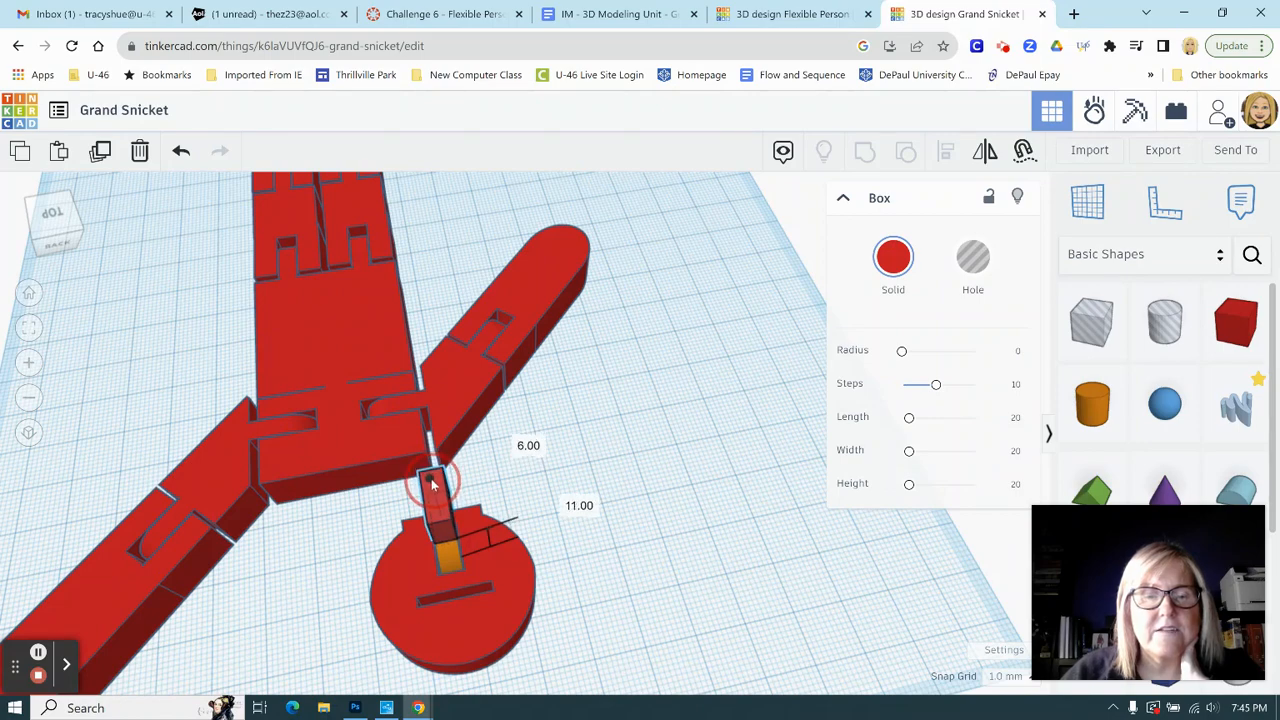
right_click_drag(552, 537, 556, 510)
key("ctrl+z")
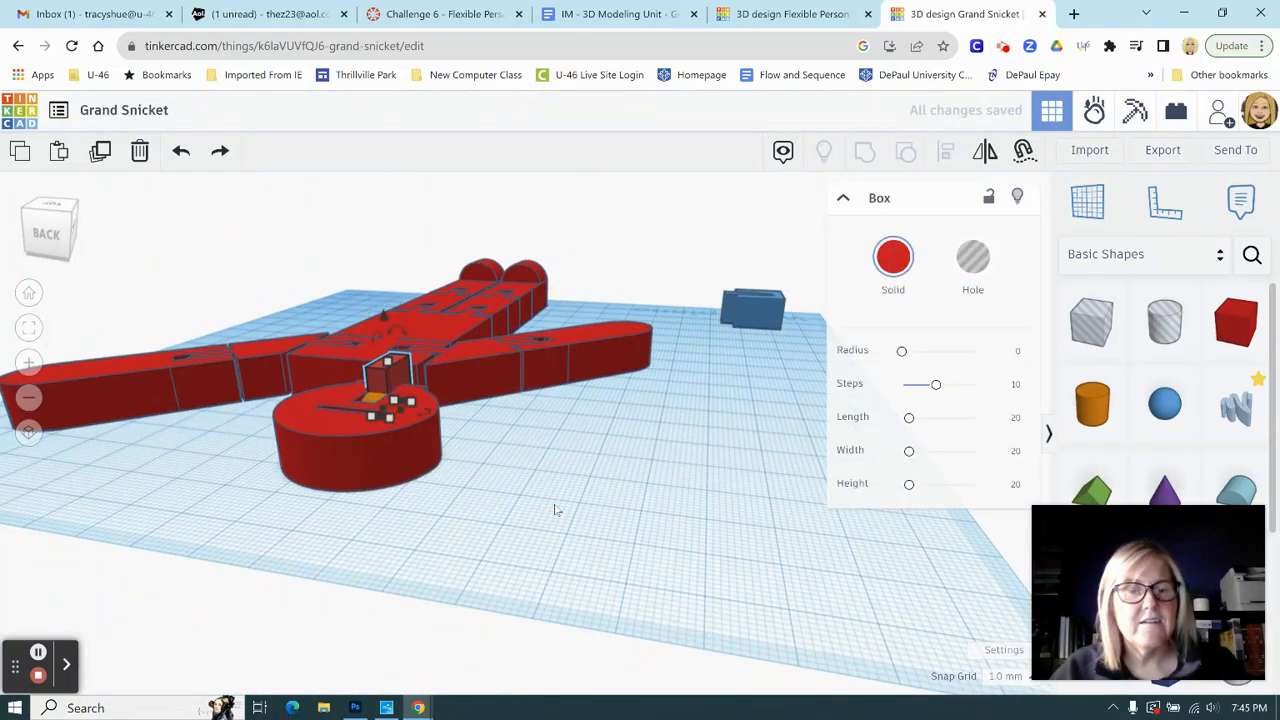
Step: Undo the head grouping, the earlier link box move and the ungrouping of the blue hinge
right_click_drag(525, 517, 463, 428)
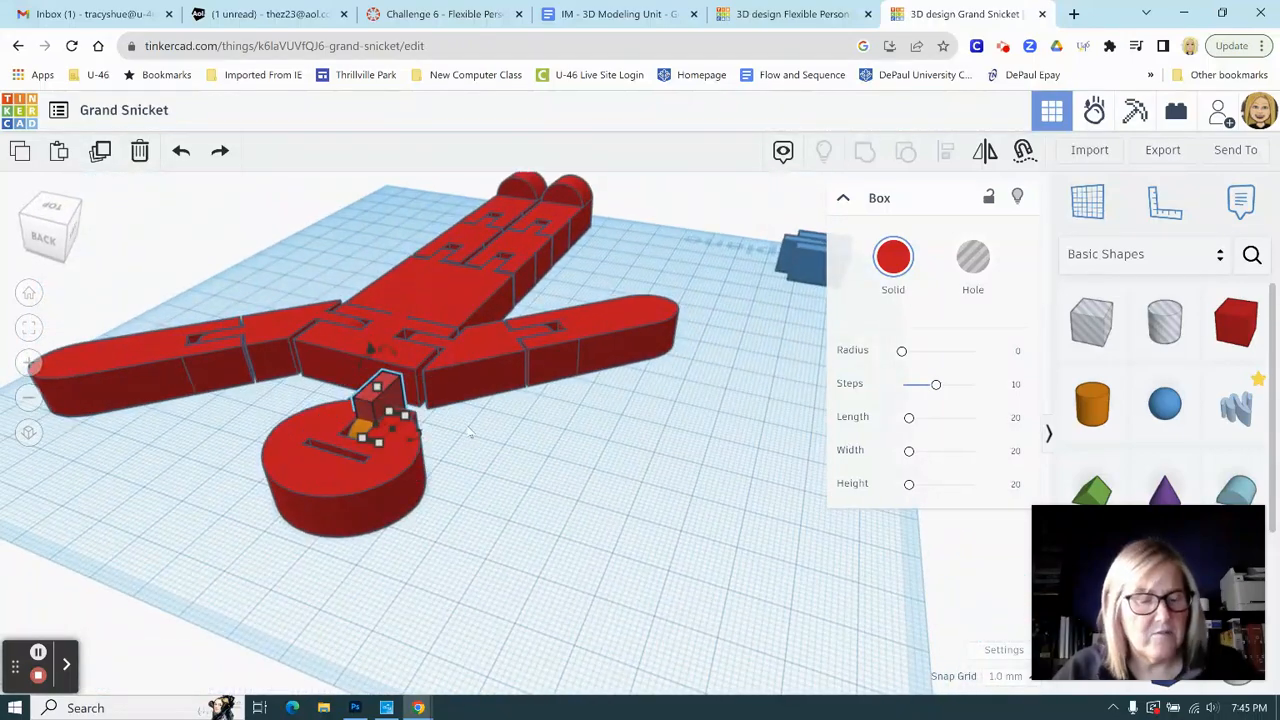
key("ctrl+z")
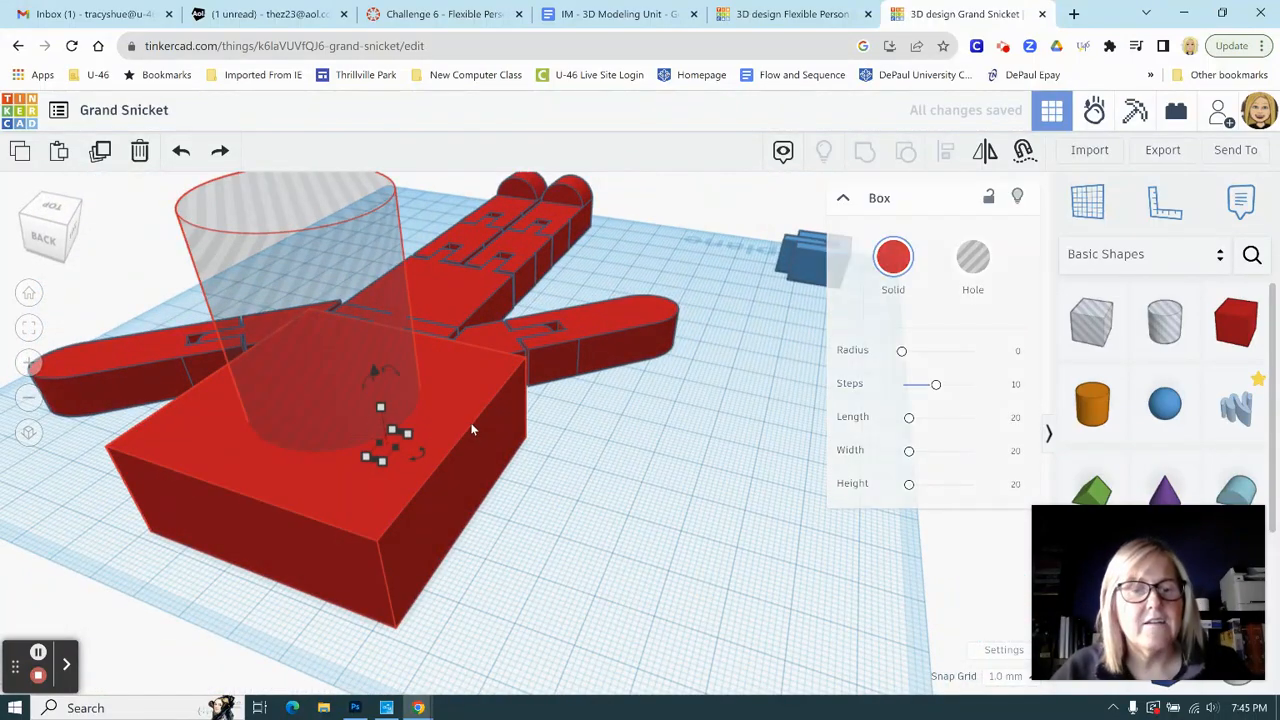
right_click_drag(569, 547, 656, 588)
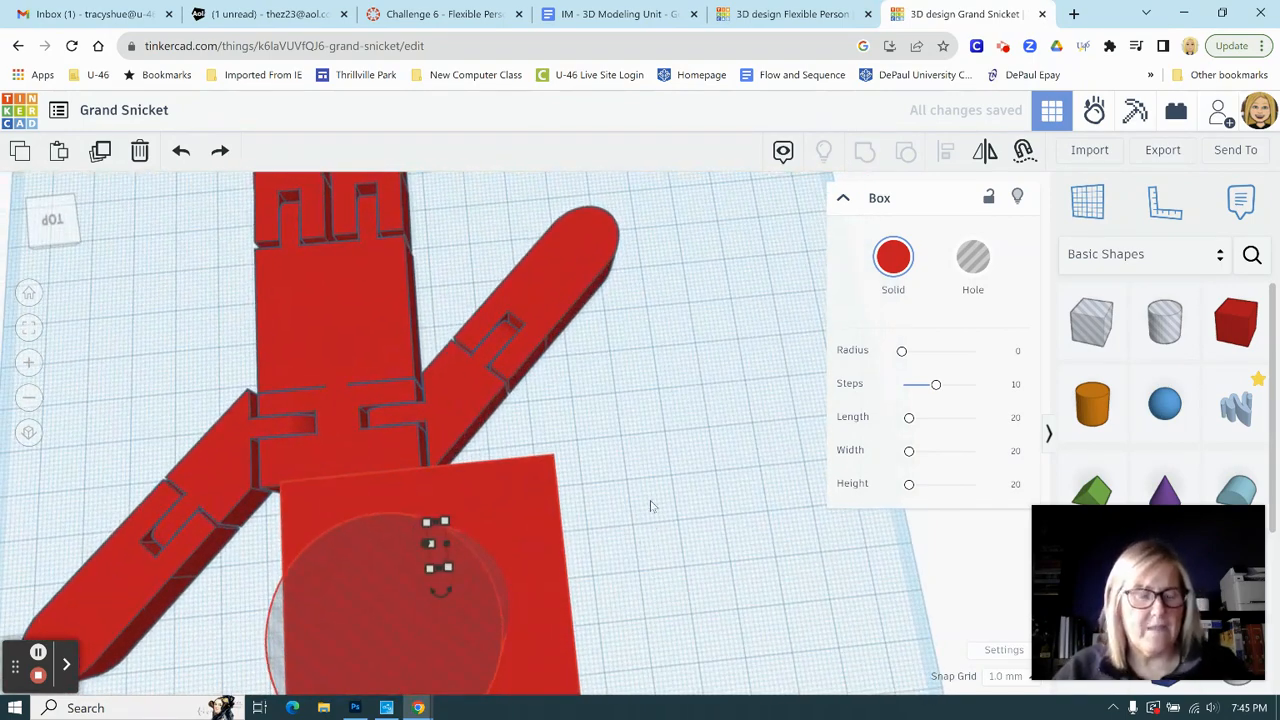
right_click_drag(646, 470, 643, 524)
mouse_move(669, 476)
right_mouse_down()
mouse_move(666, 466)
mouse_move(660, 482)
right_mouse_up()
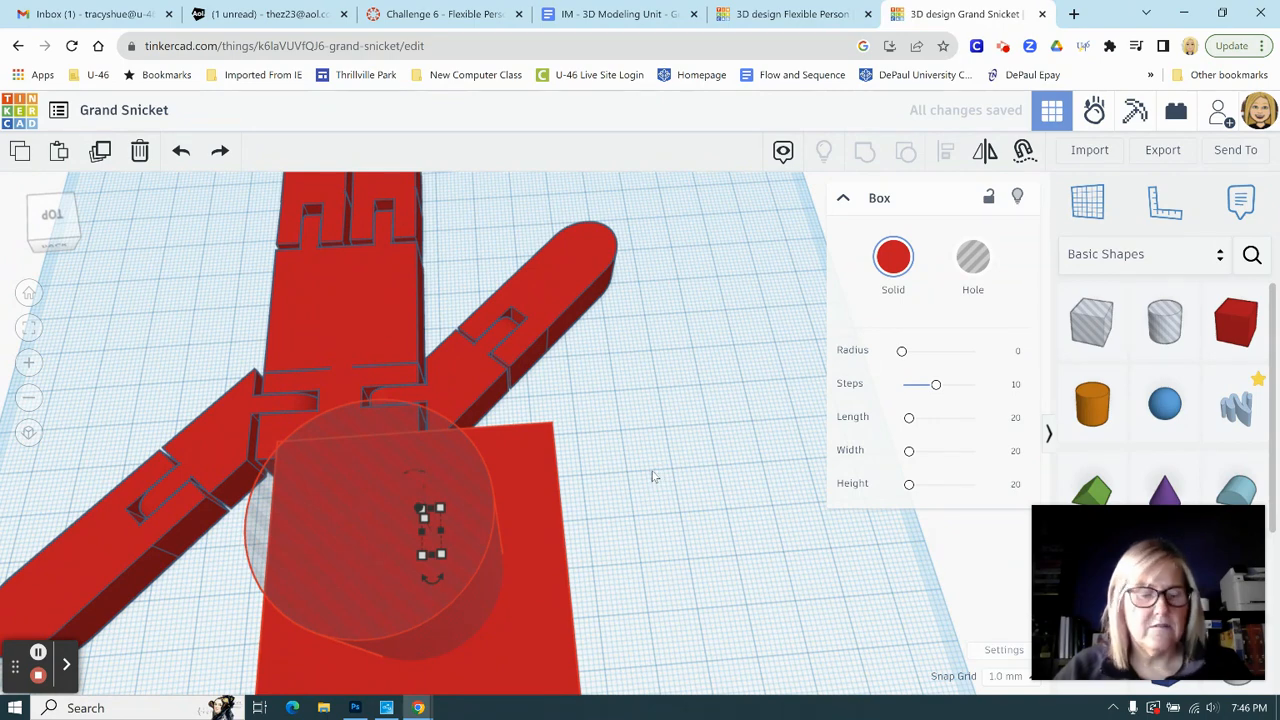
left_click(652, 476)
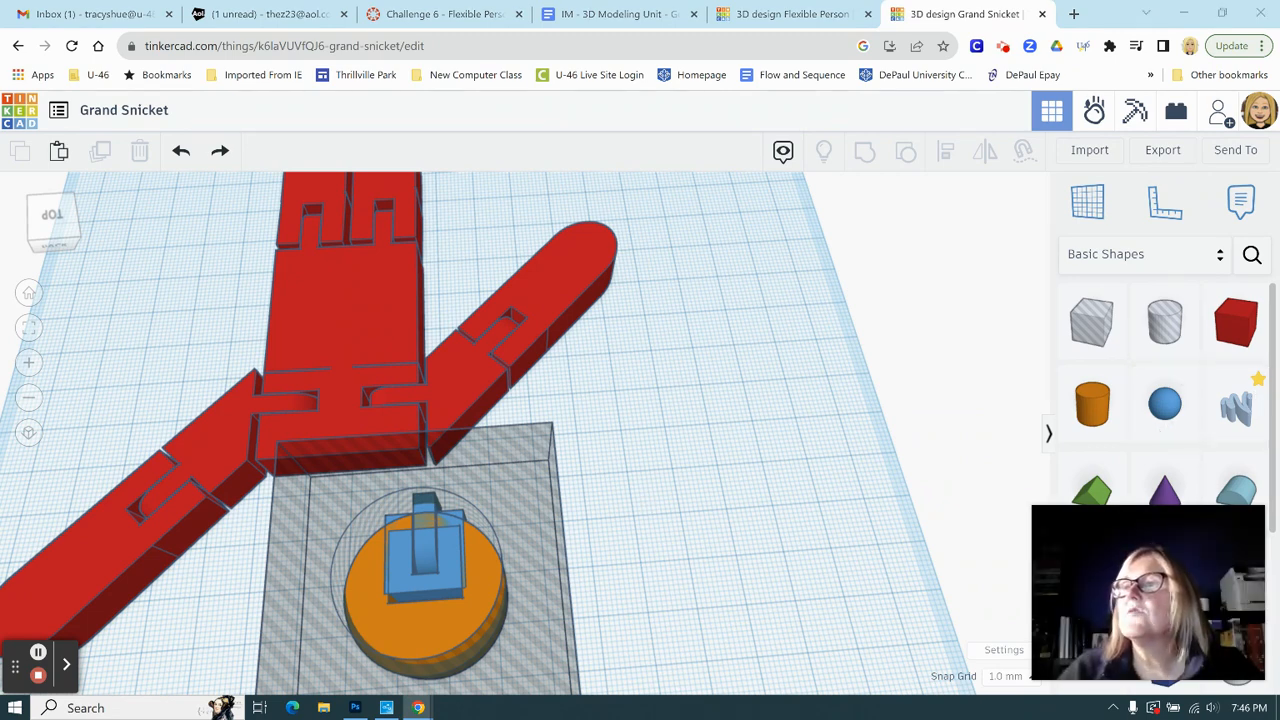
Step: Ungroup the restored blue hinge on the orange head into its separate red parts again
left_click(453, 577)
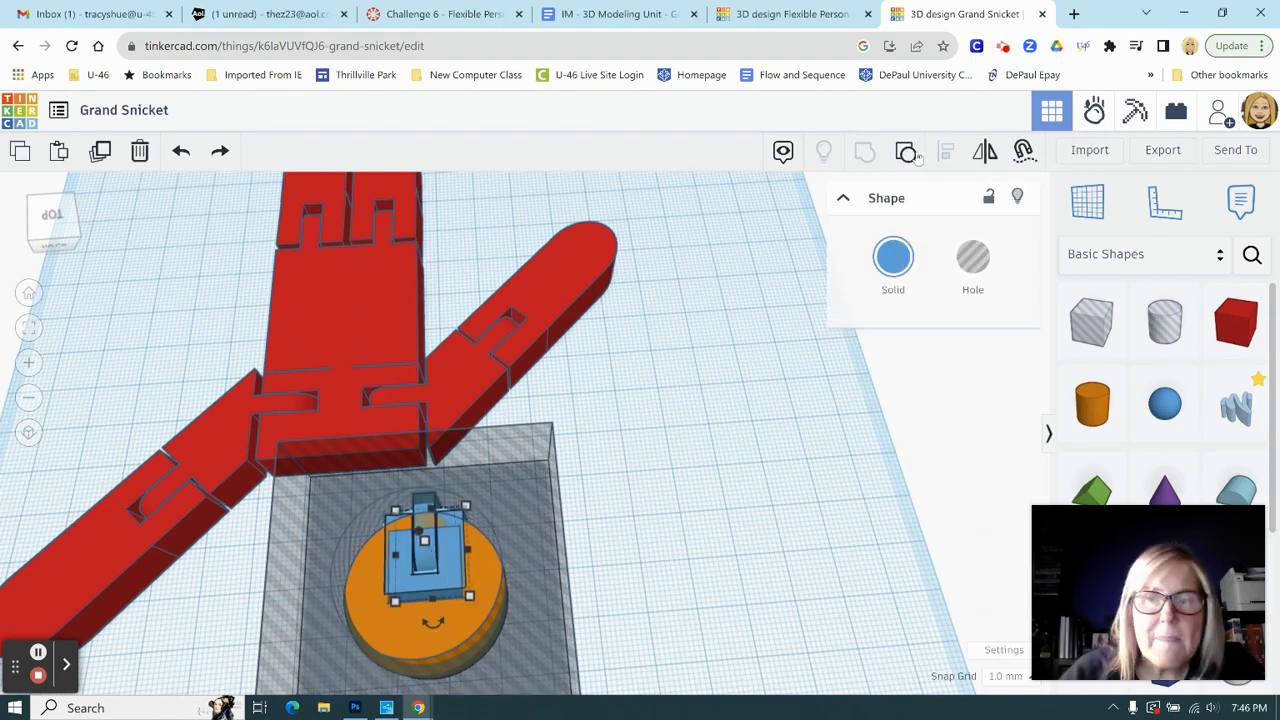
key("ctrl+g")
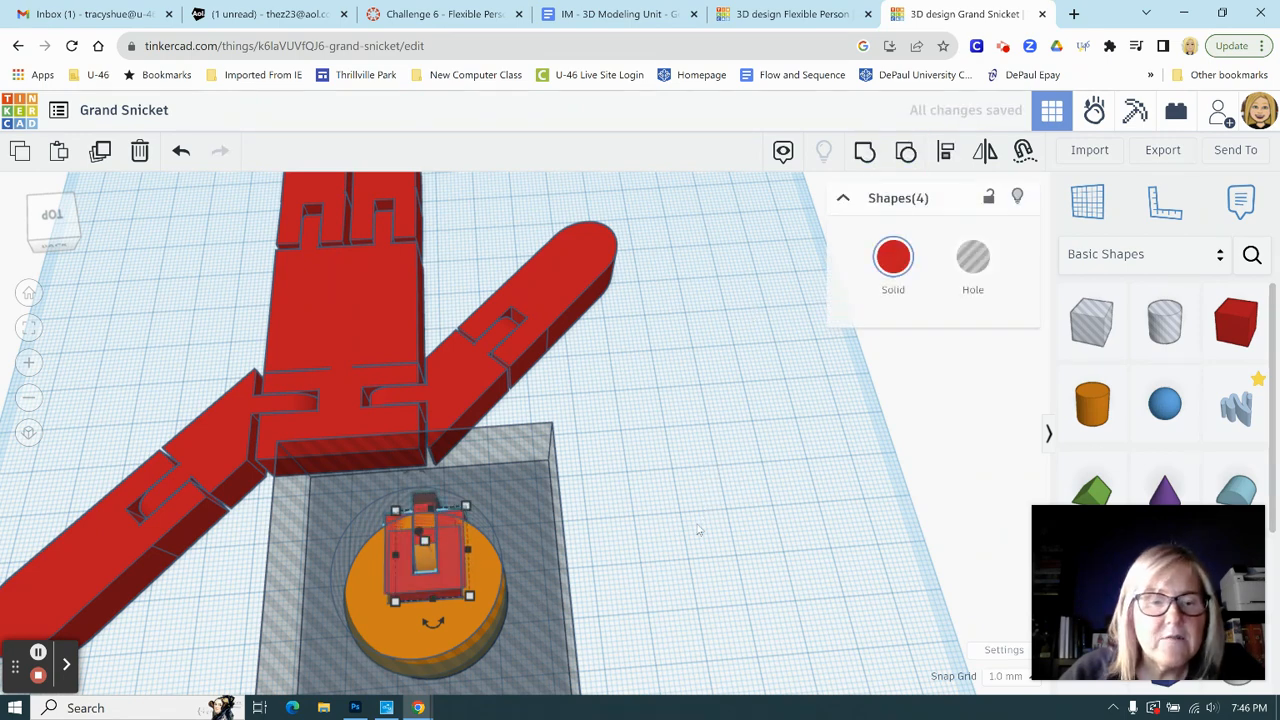
left_click(695, 533)
right_click_drag(694, 469, 648, 523)
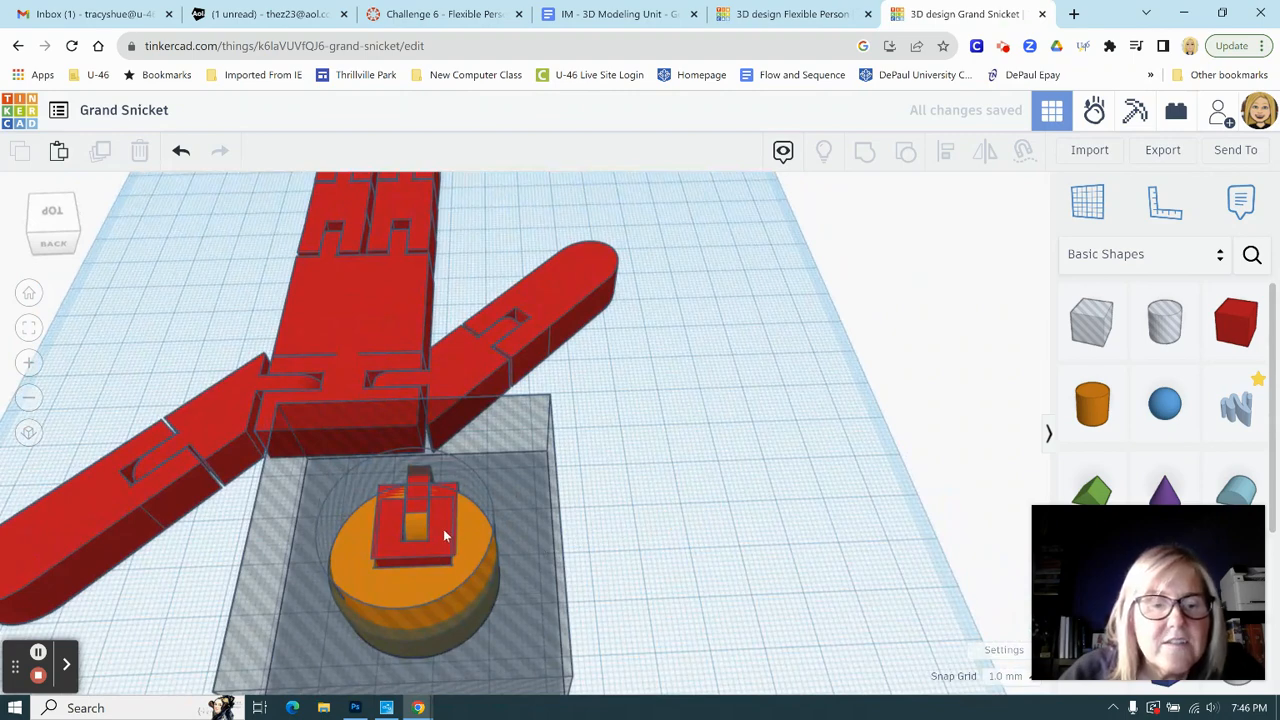
Step: Try to stretch the red link box to a length of 13 mm toward the body, and undo the change
scroll(449, 533, "up", 5)
scroll(440, 522, "up", 1)
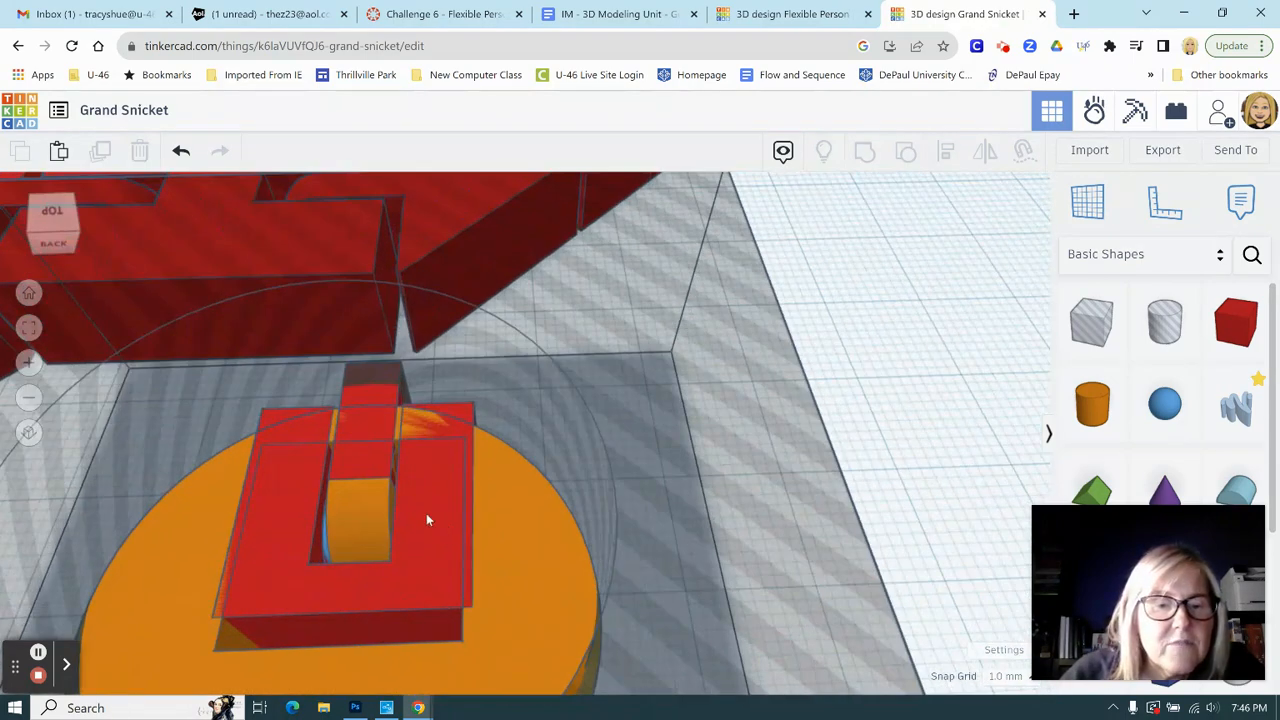
left_click(362, 458)
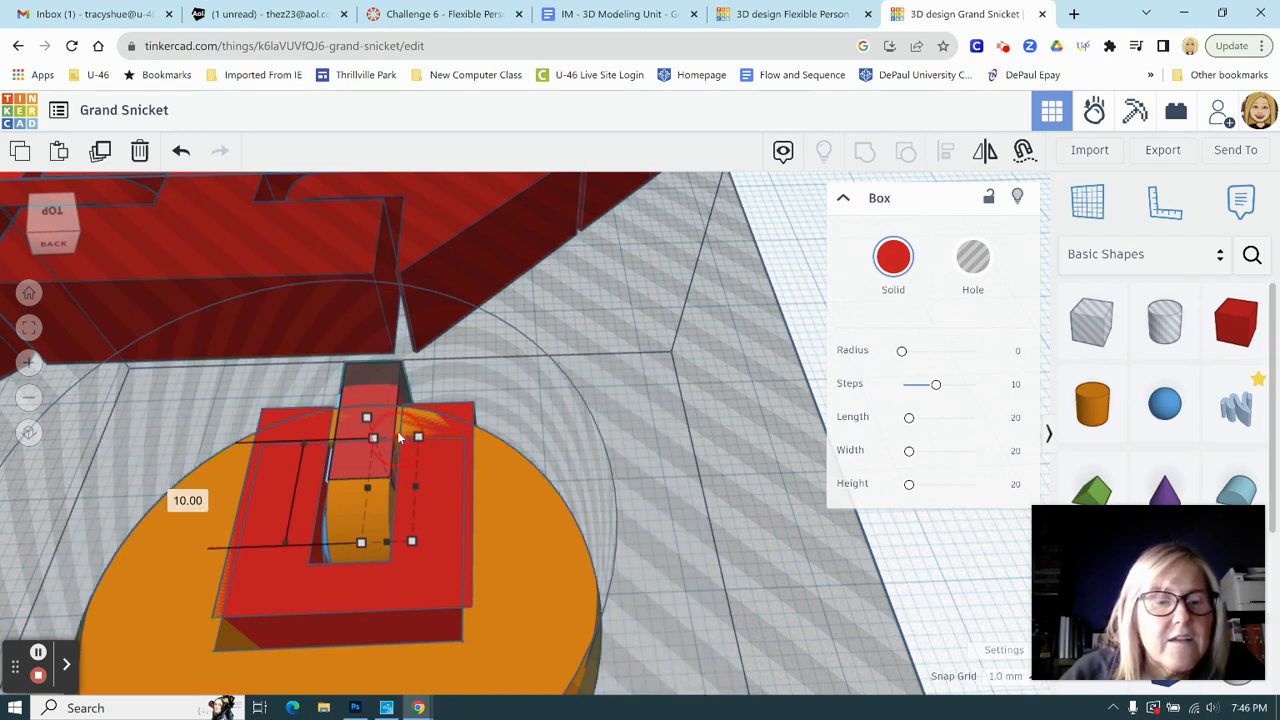
left_click_drag(398, 436, 400, 418)
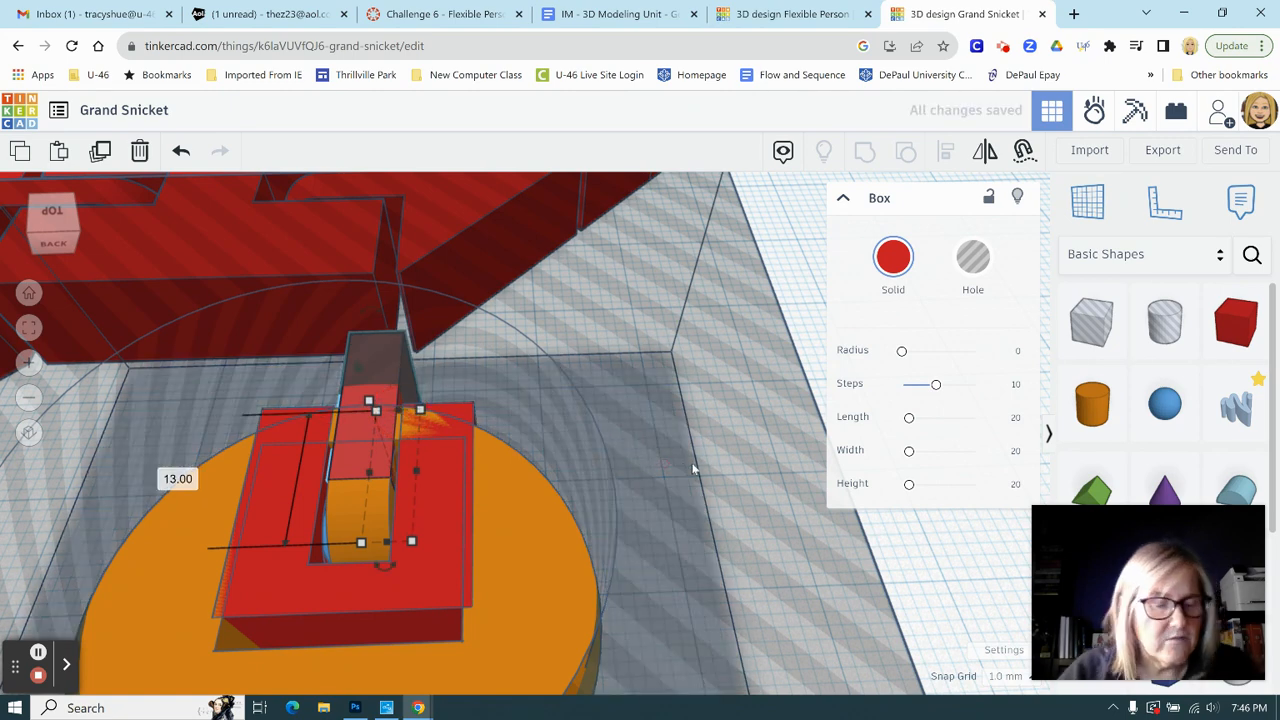
key("ctrl+z")
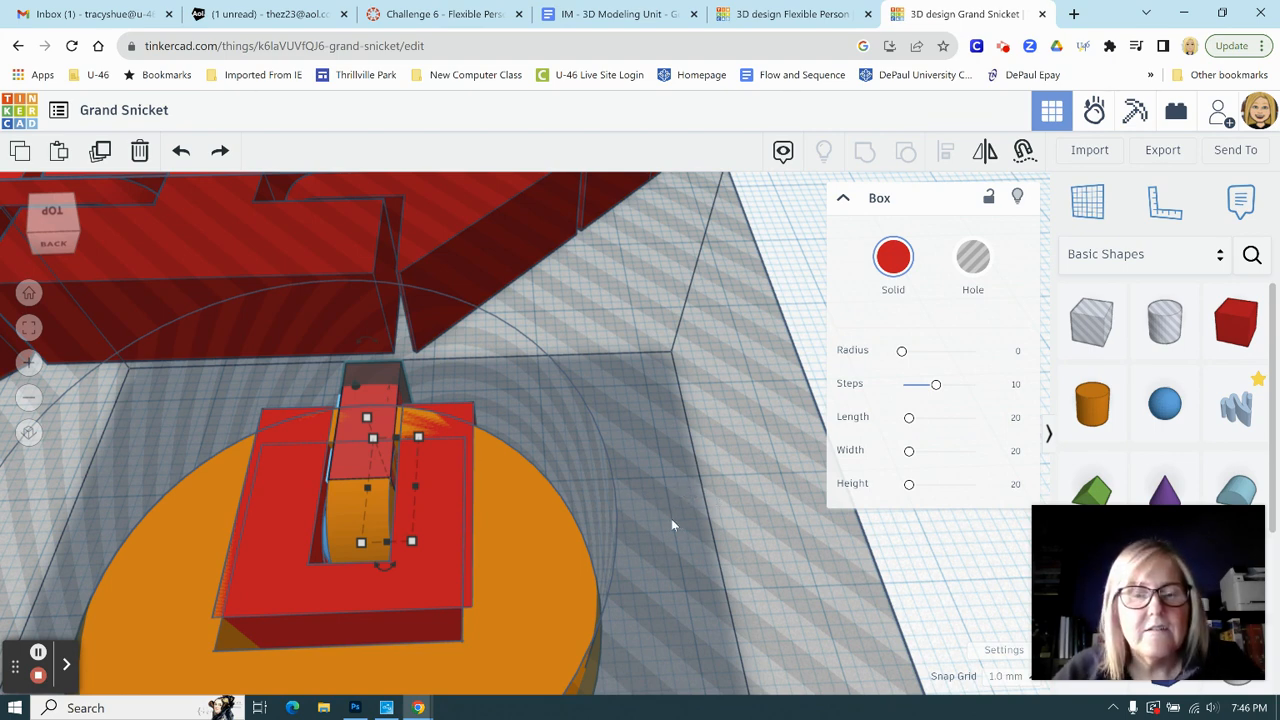
Step: Try to lengthen the link box toward the body by moving its outer end, and undo that stretch
right_click_drag(671, 518, 574, 457)
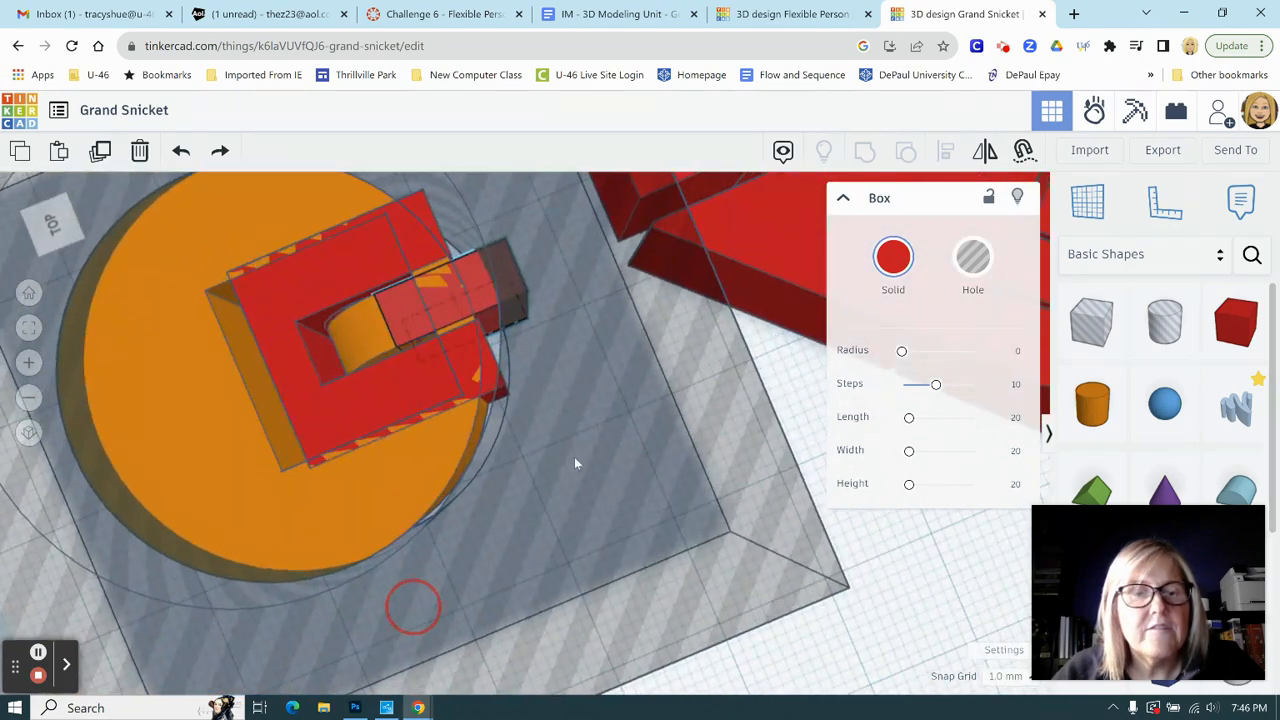
left_click(498, 283)
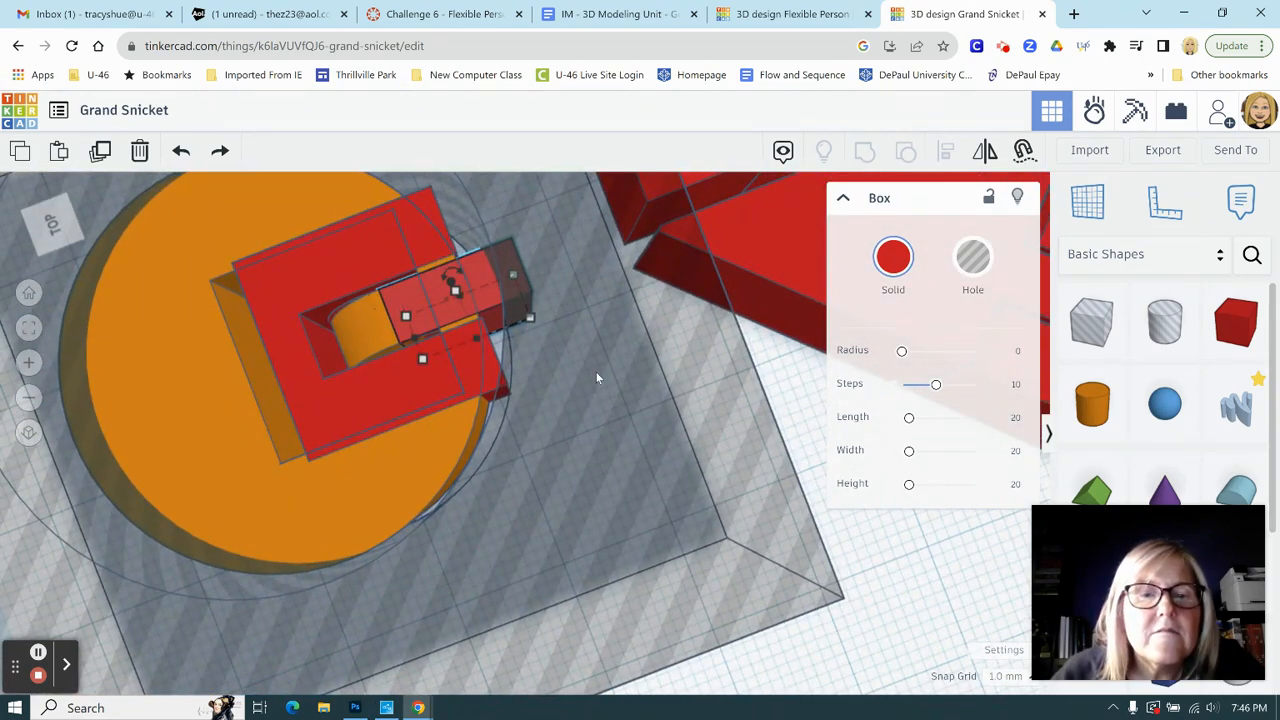
right_click_drag(599, 378, 505, 420)
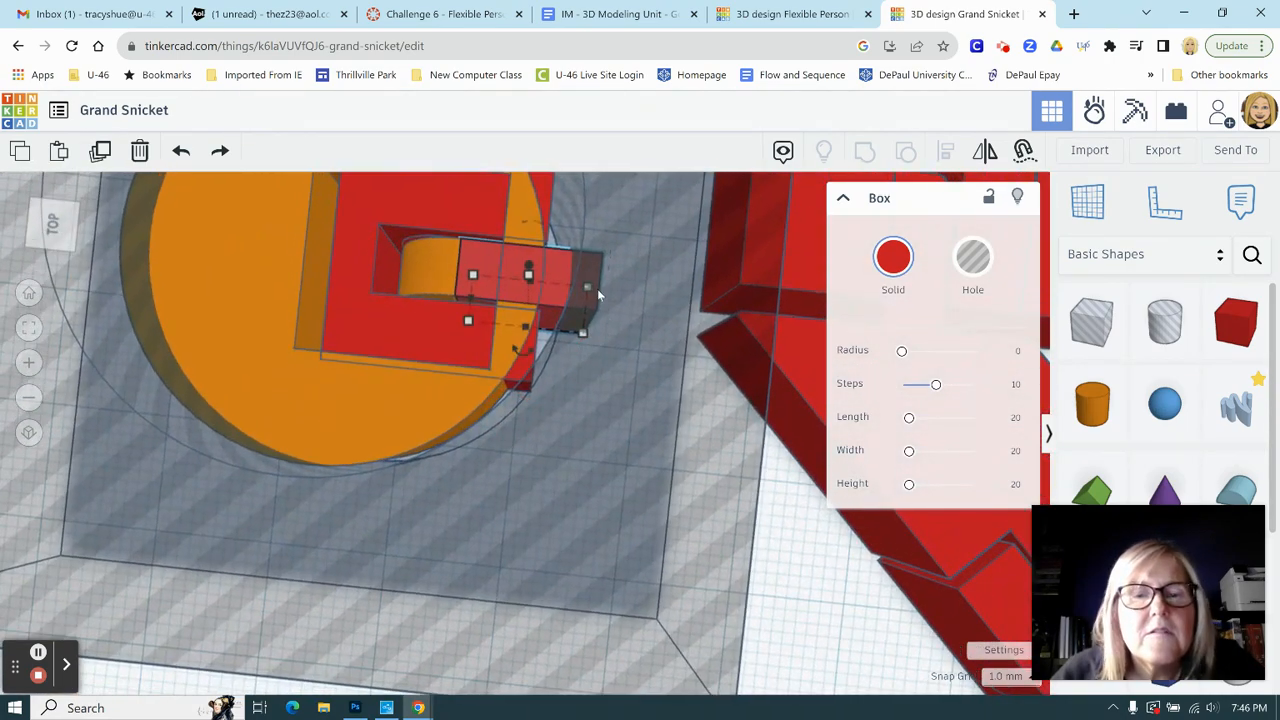
left_click(588, 288)
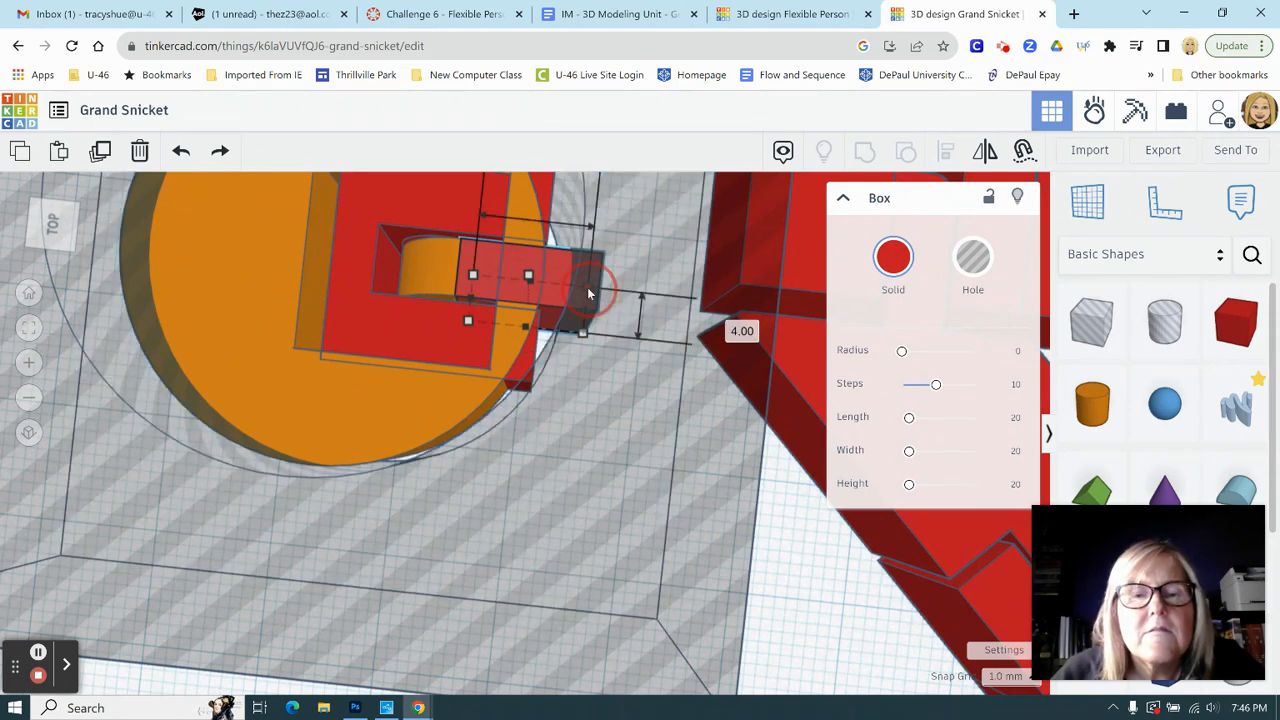
left_click_drag(589, 286, 607, 288)
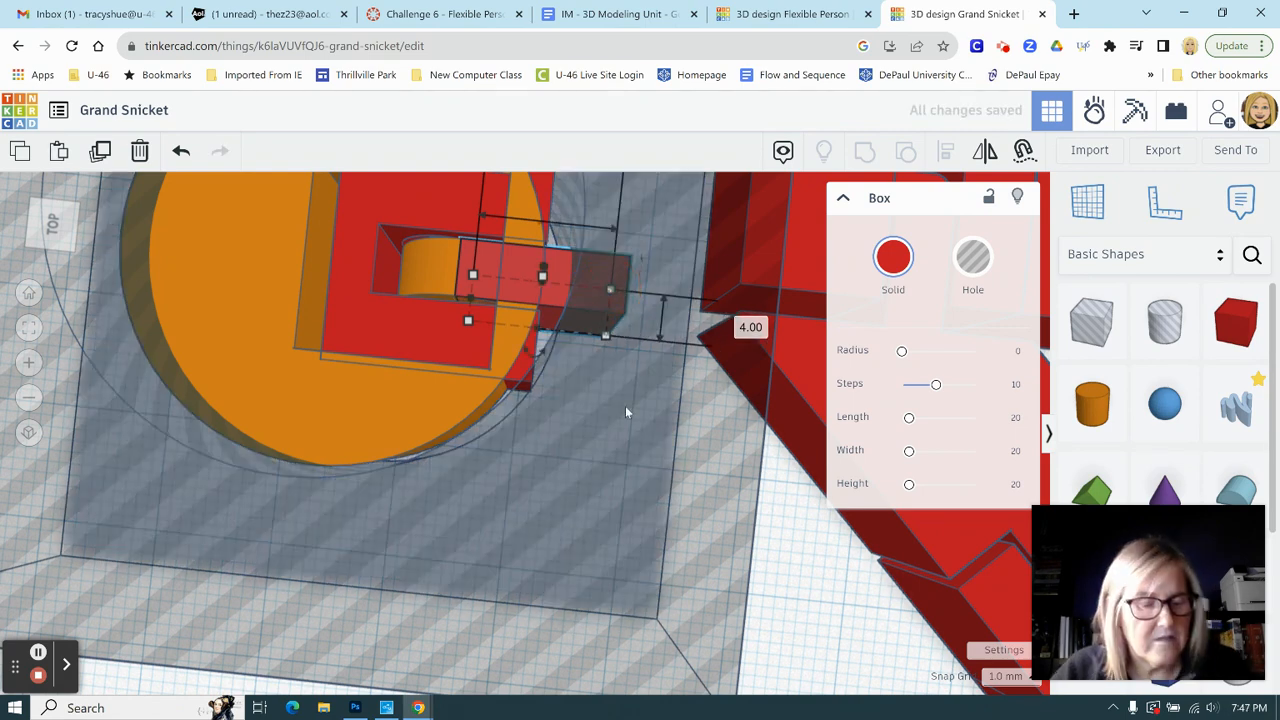
key("ctrl+z")
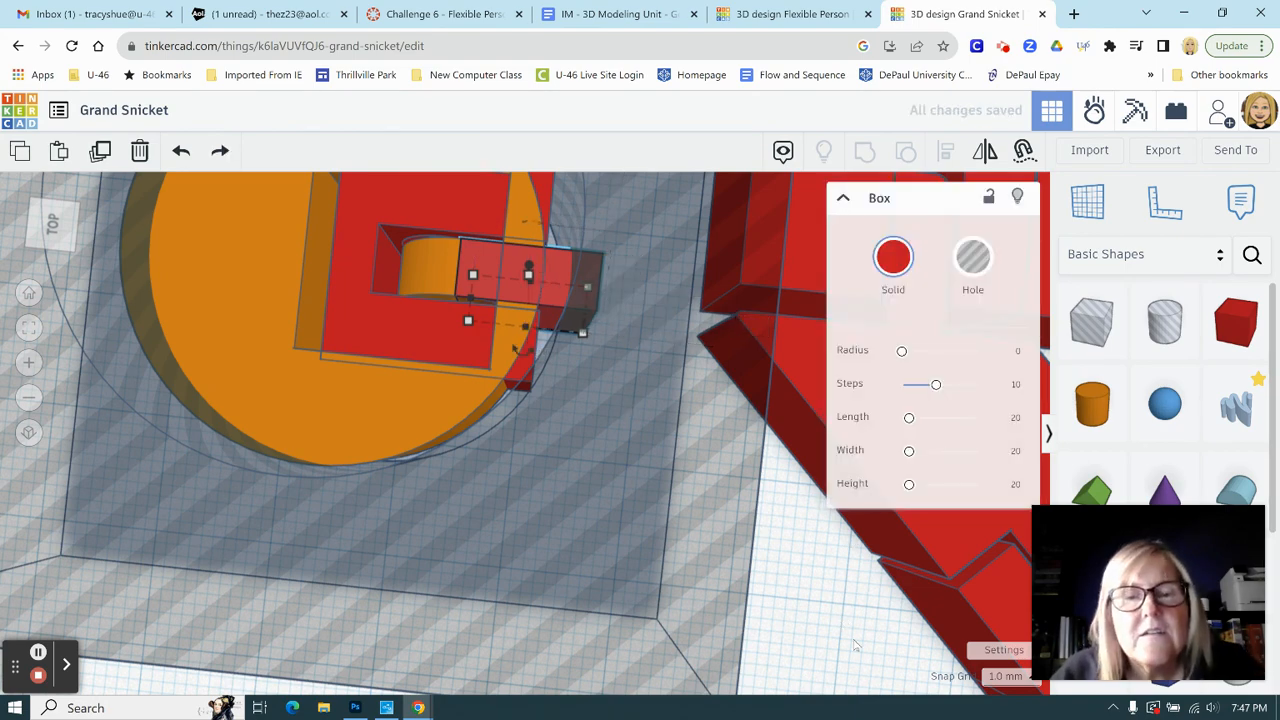
Step: Try to extend the link box's outer end slightly toward the body, and deselect it
right_click_drag(658, 540, 661, 512)
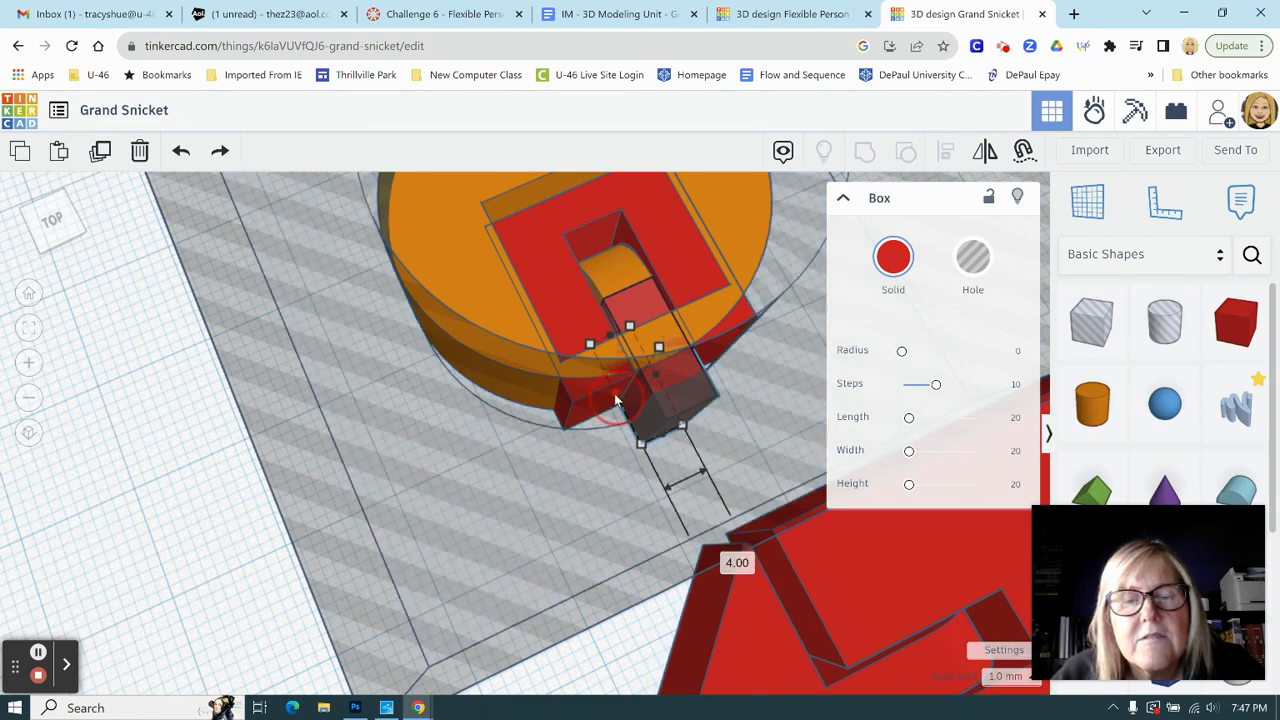
mouse_move(617, 396)
left_mouse_down()
mouse_move(632, 430)
mouse_move(663, 396)
mouse_move(674, 422)
left_mouse_up()
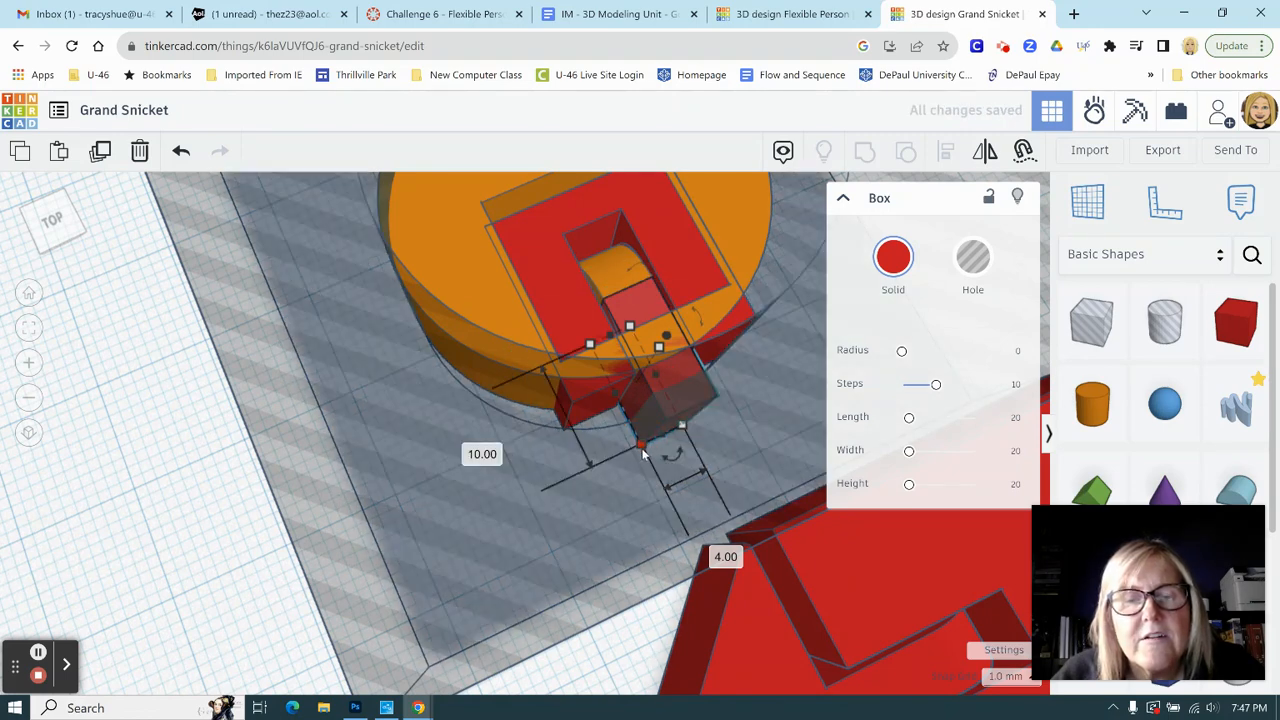
left_click_drag(643, 449, 652, 462)
mouse_move(645, 508)
right_mouse_down()
mouse_move(699, 510)
mouse_move(631, 514)
right_mouse_up()
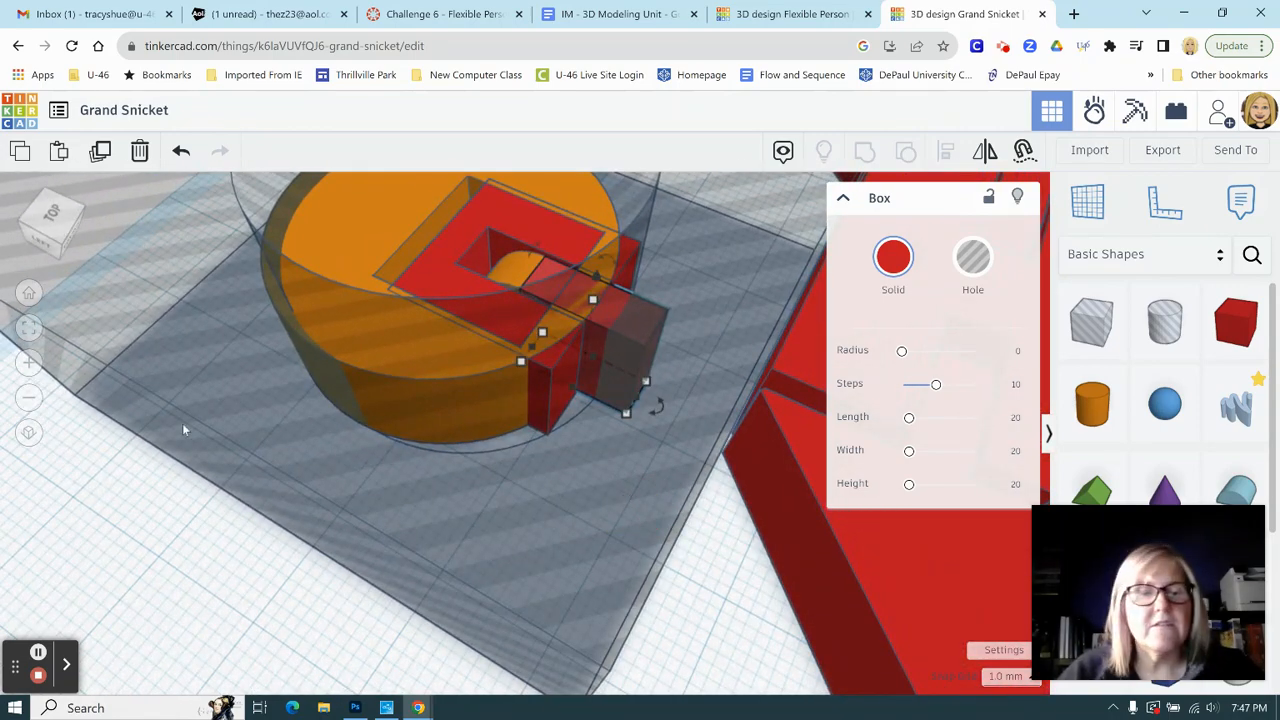
right_click_drag(157, 538, 585, 552)
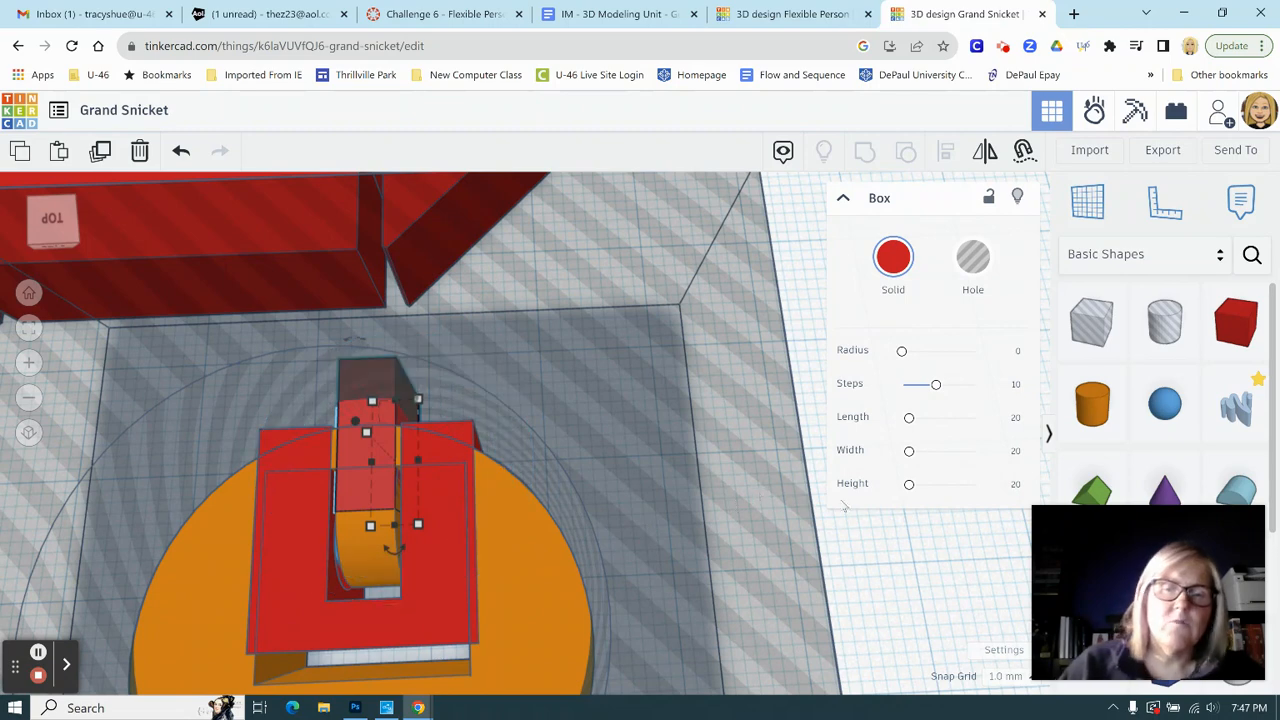
scroll(835, 535, "down", 2)
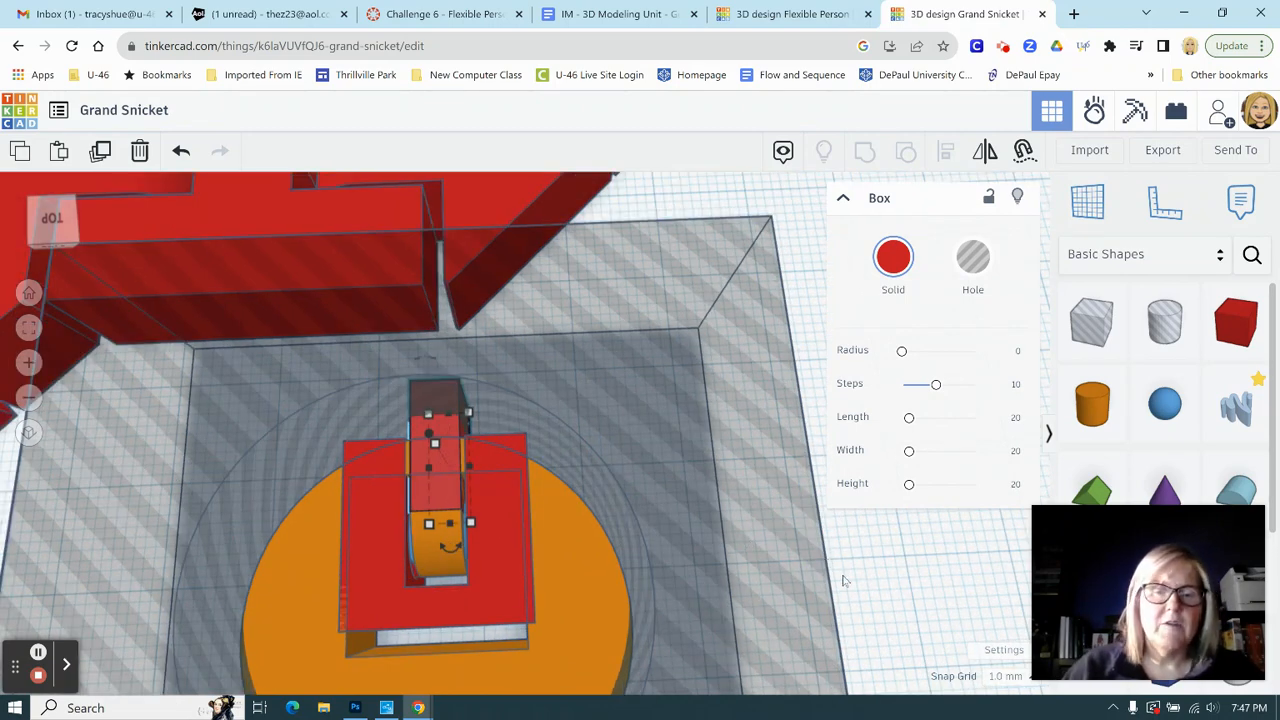
scroll(855, 578, "down", 2)
left_click(869, 572)
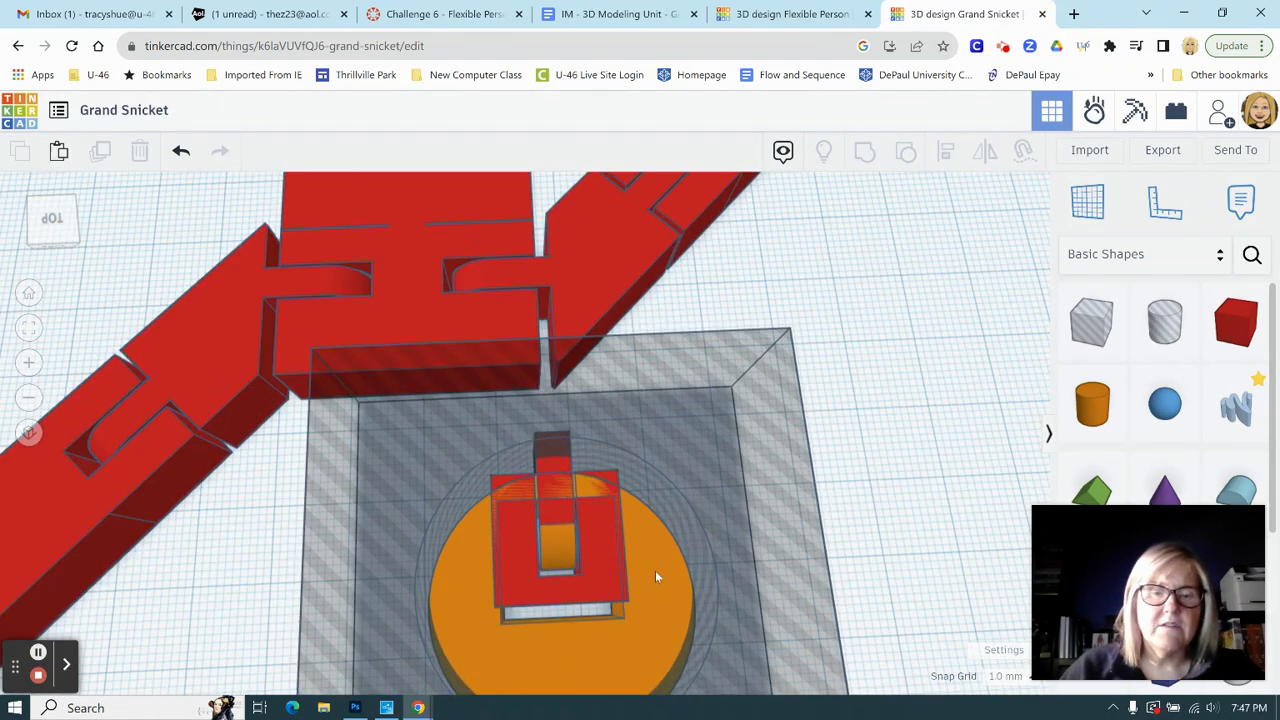
Step: Undo the link box stretch, the hinge ungrouping, the box hole's placement and the grouping of hinge and head
left_click(600, 571)
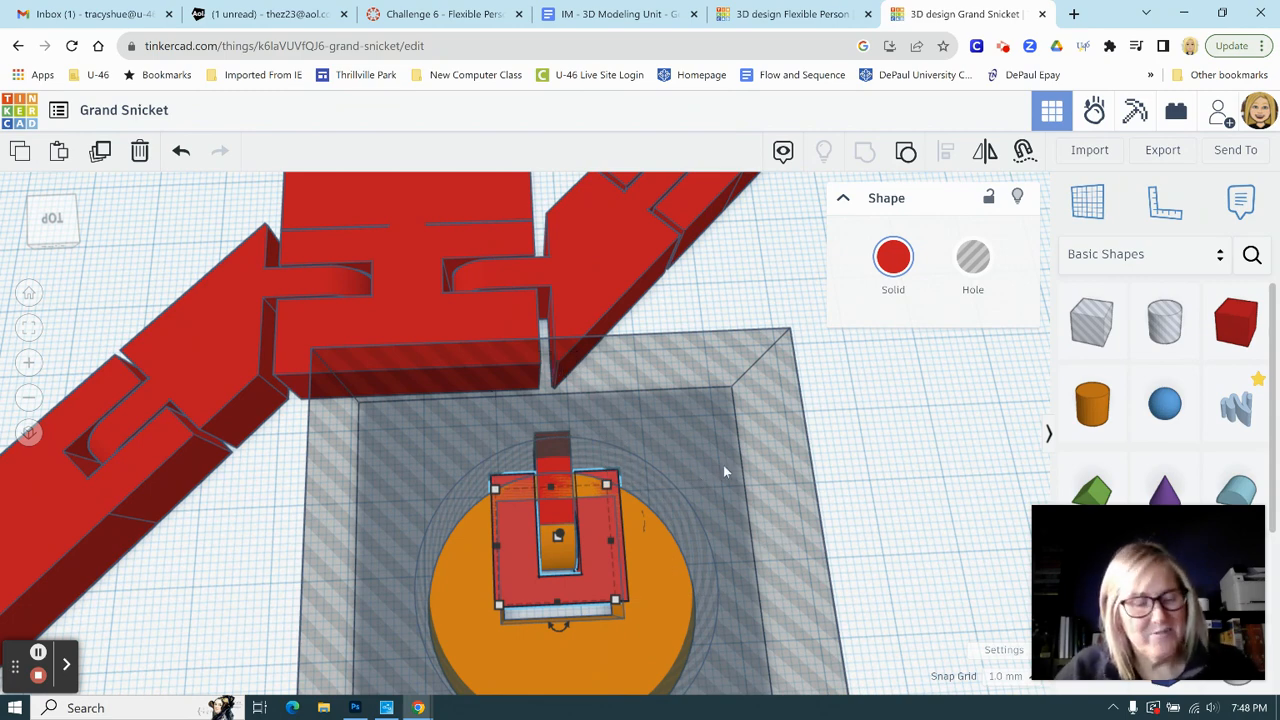
key("ctrl+z")
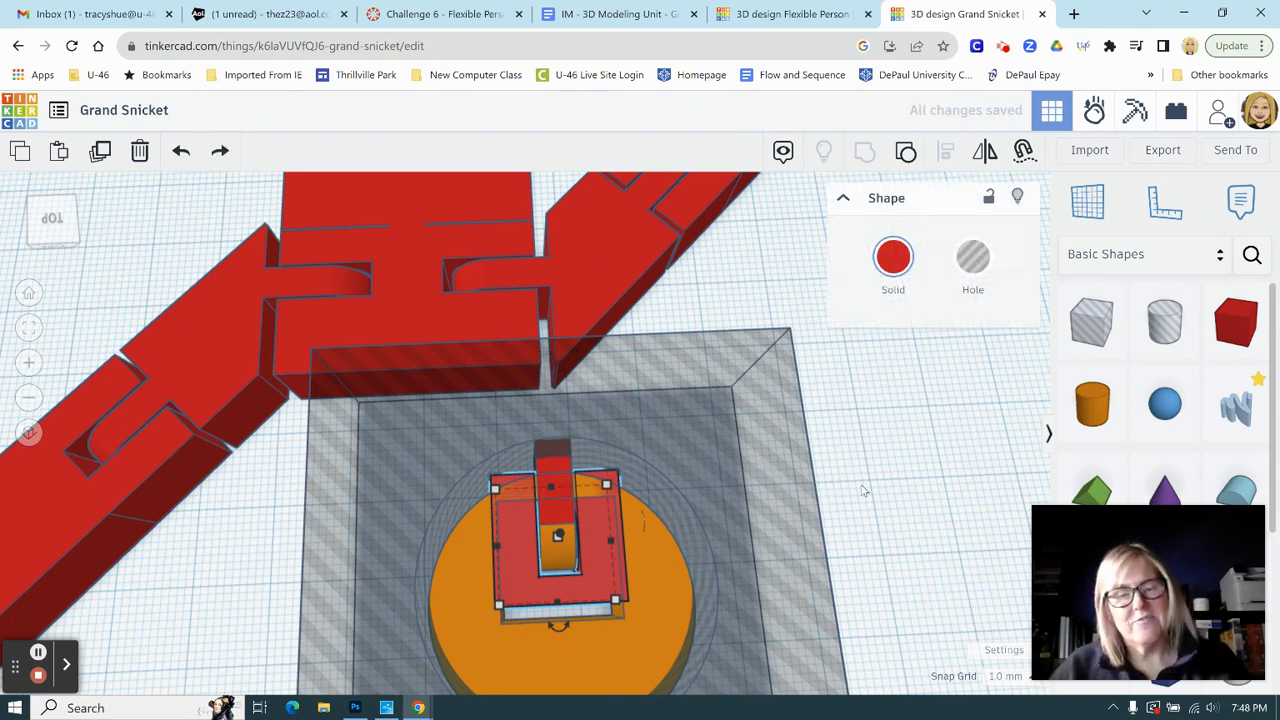
left_click(896, 492)
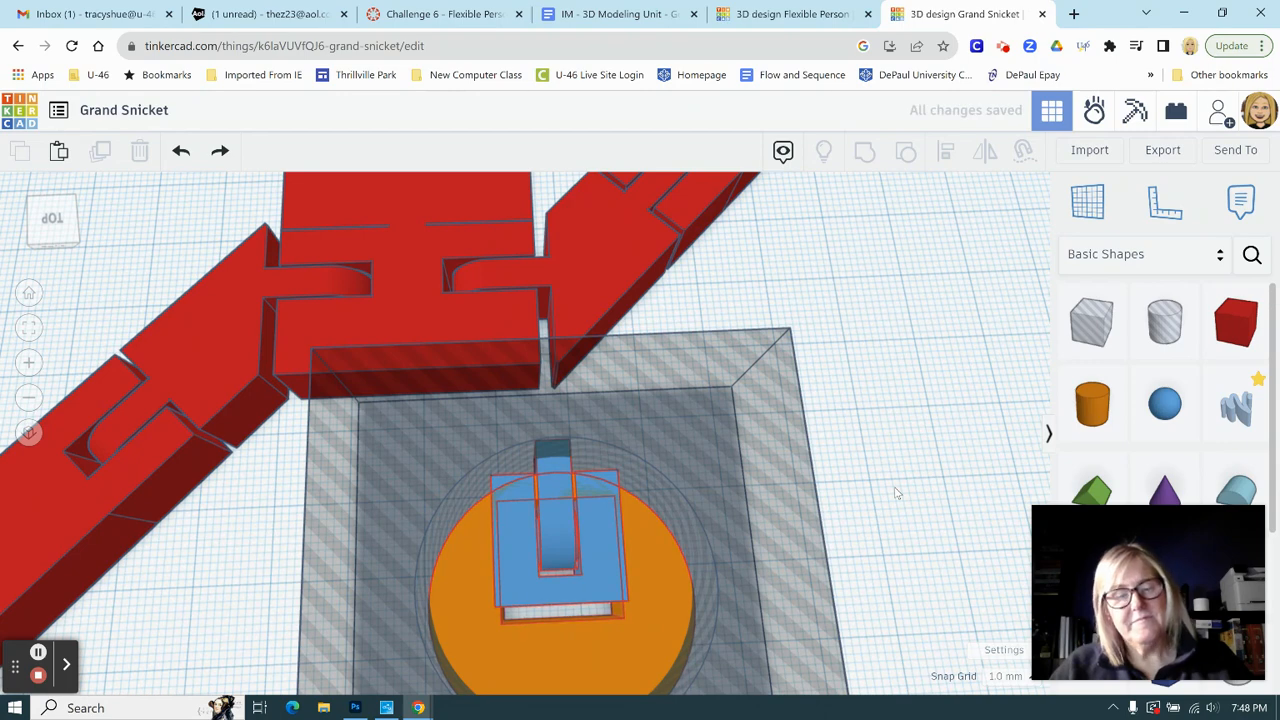
key("ctrl+z")
key("ctrl+z")
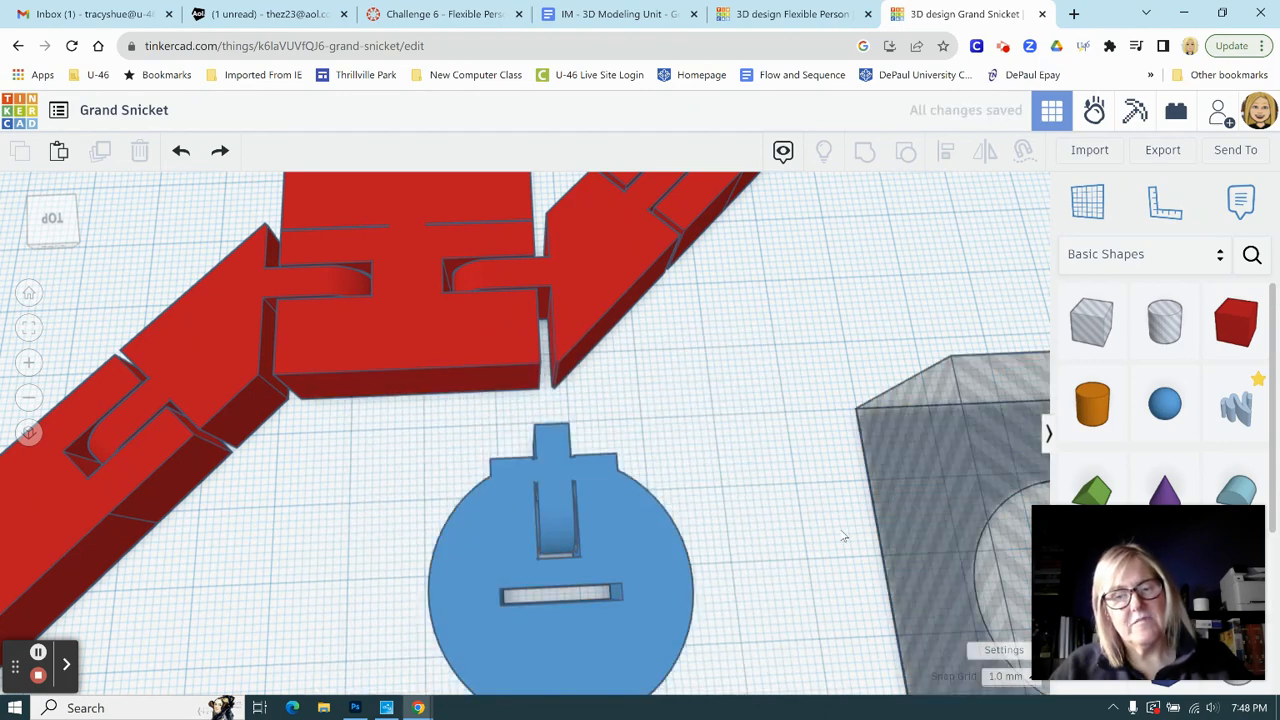
key("ctrl+z")
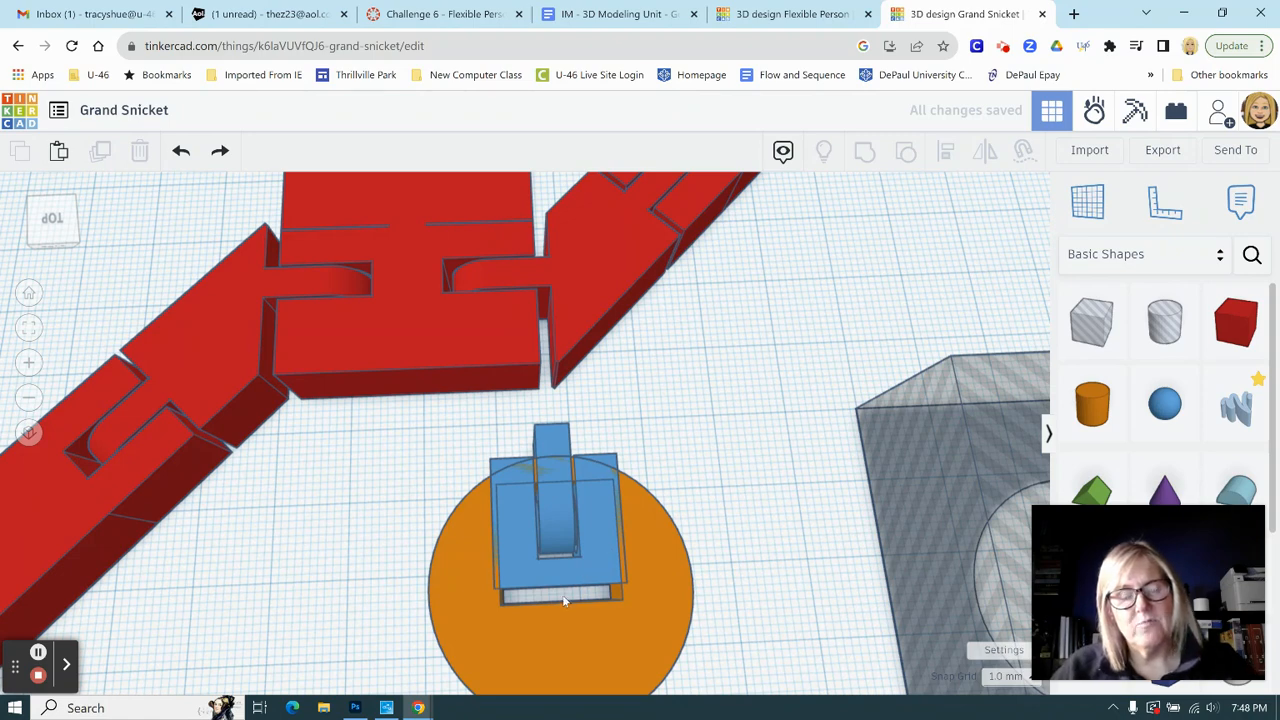
Step: Nudge the blue hinge 2 mm deeper into the orange head, away from the body
left_click(596, 551)
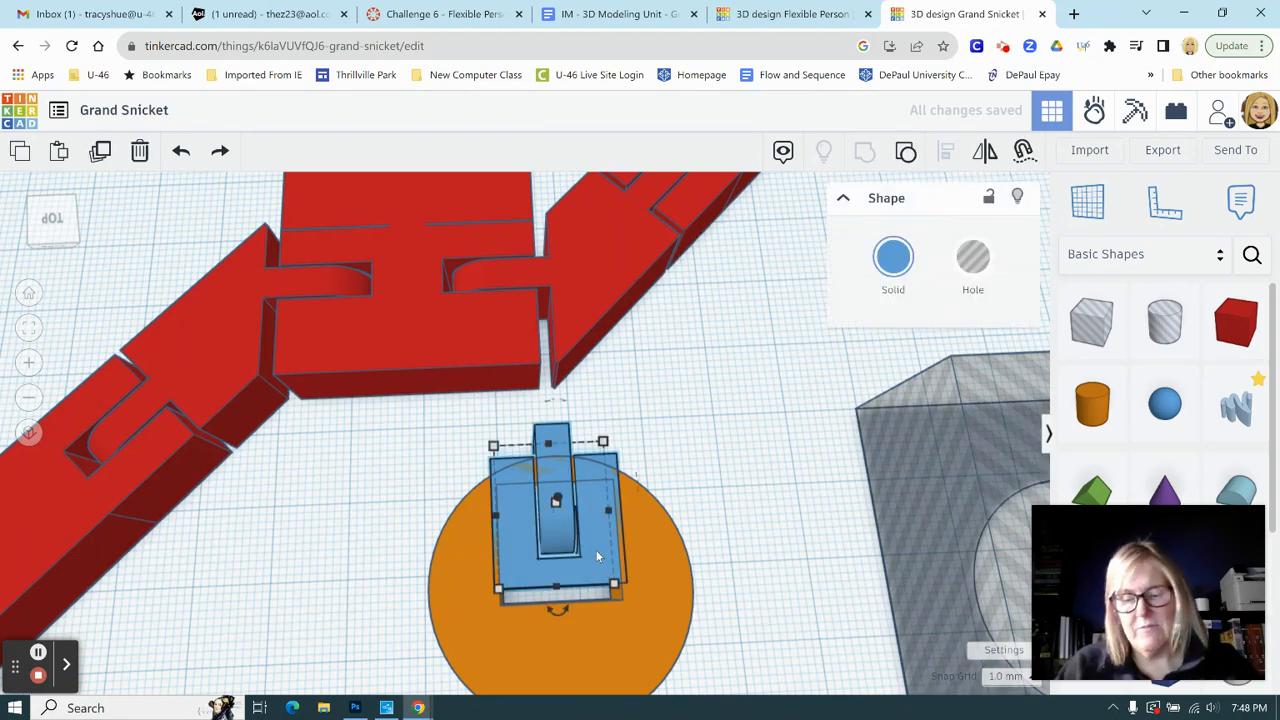
key("Down")
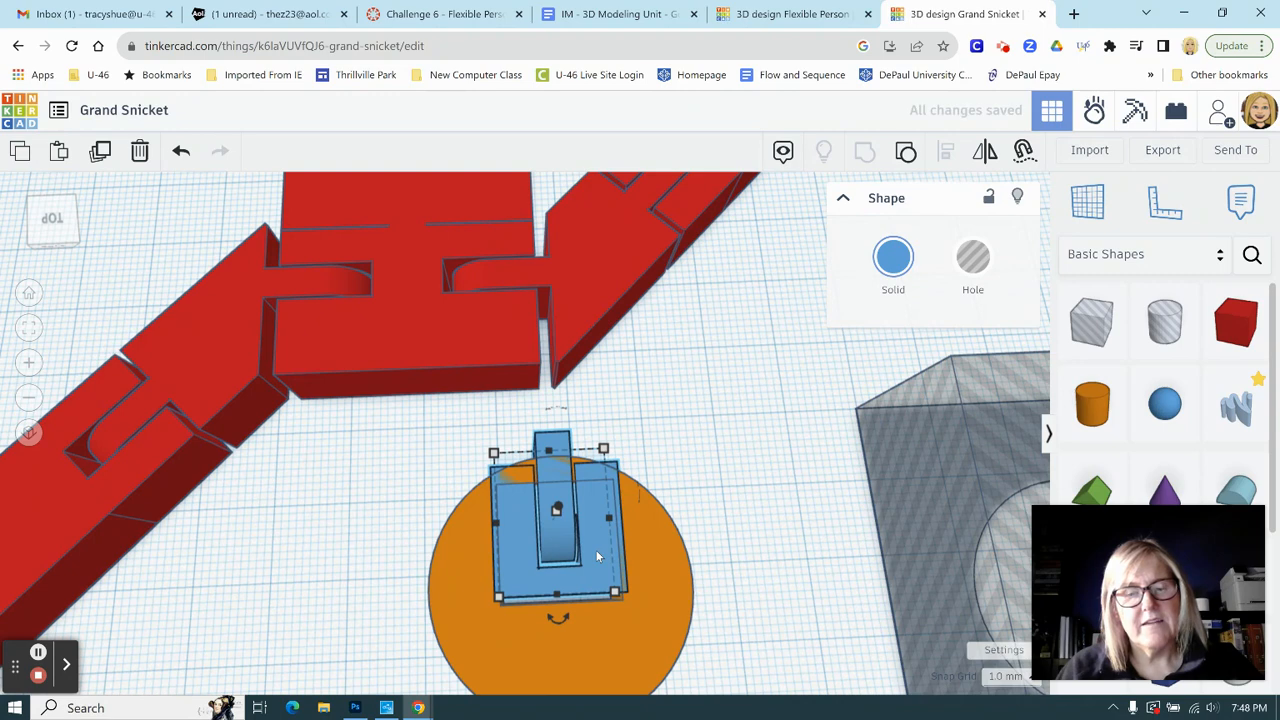
key("Down")
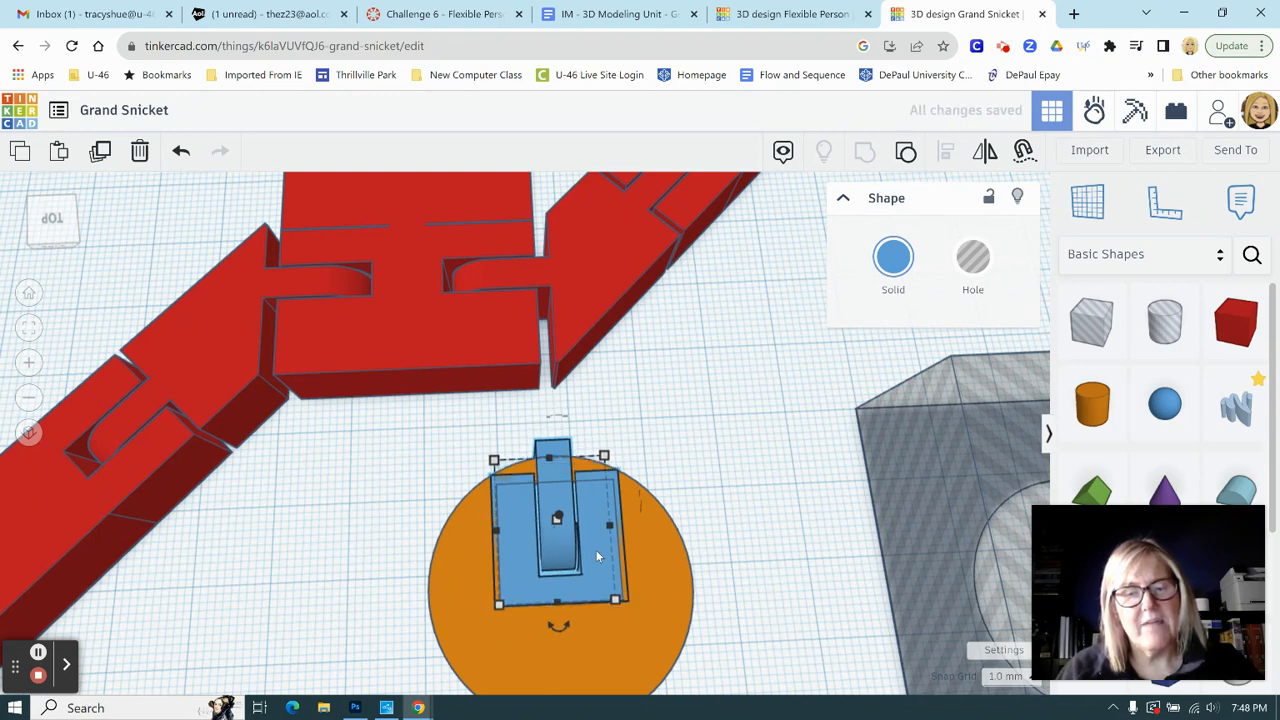
key("Down")
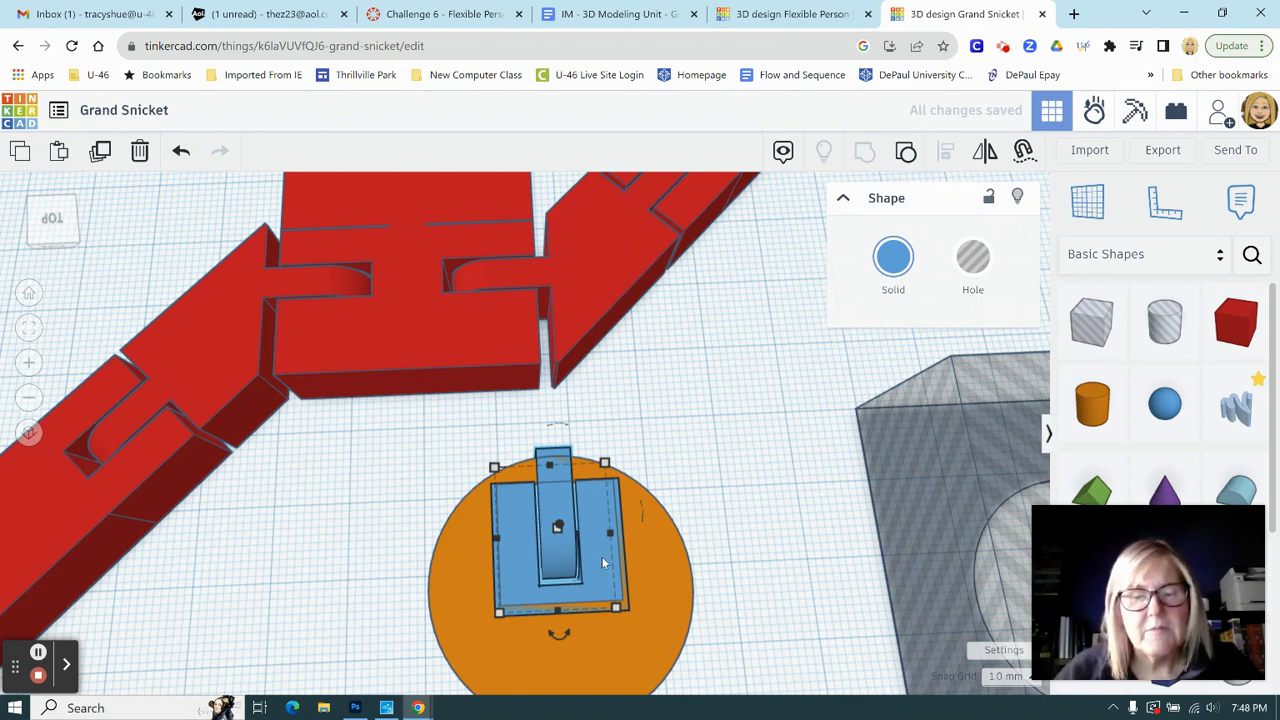
key("Up")
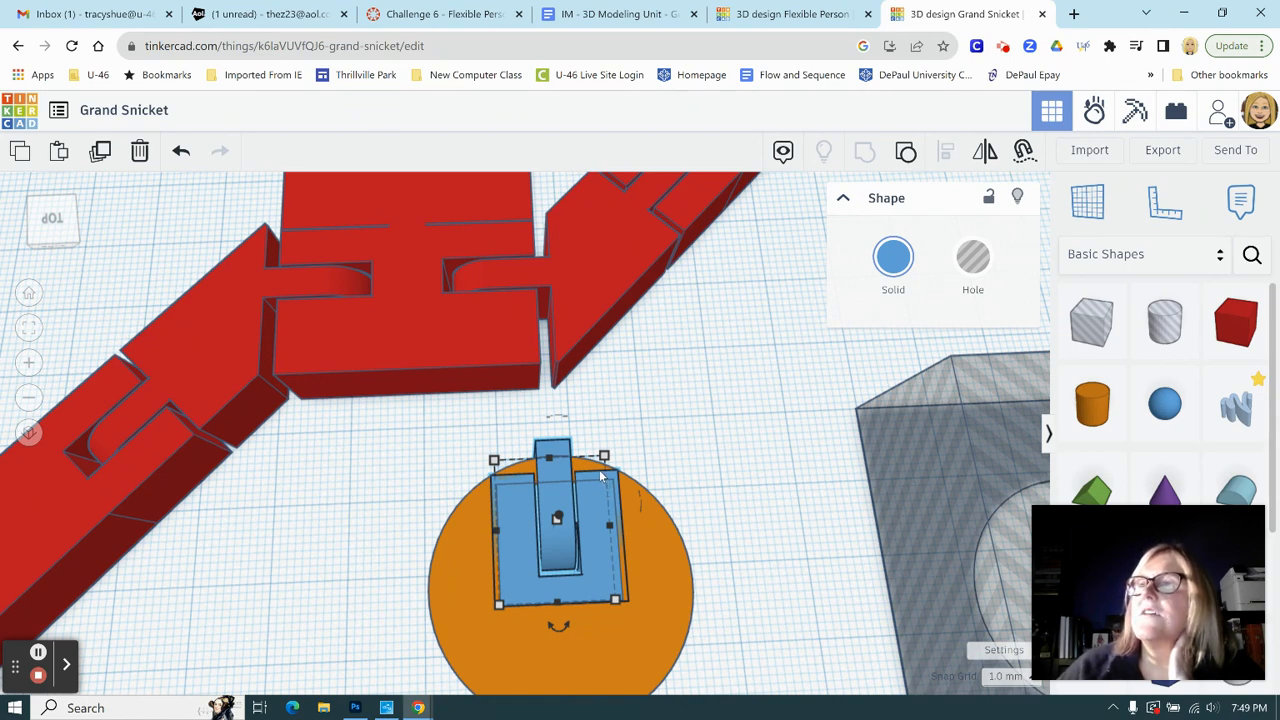
Step: Group the blue hinge with the orange head into one shape and deselect it
mouse_move(601, 476)
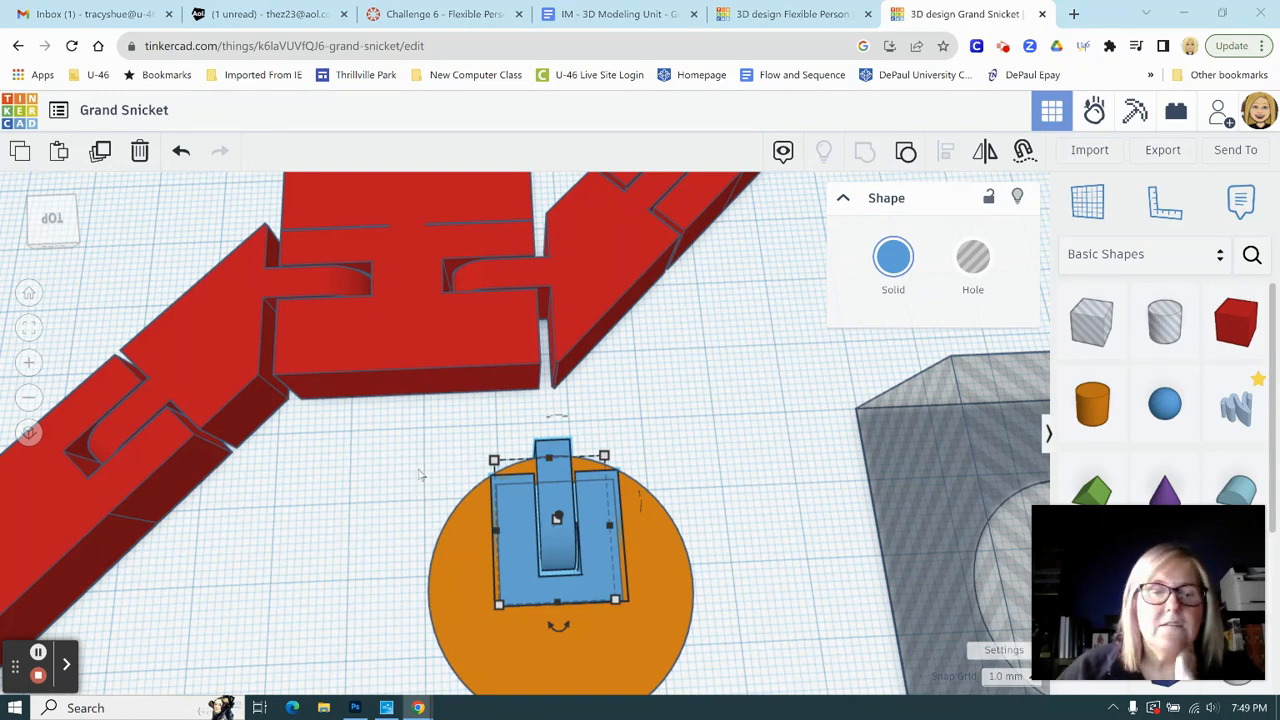
left_click_drag(421, 476, 700, 583)
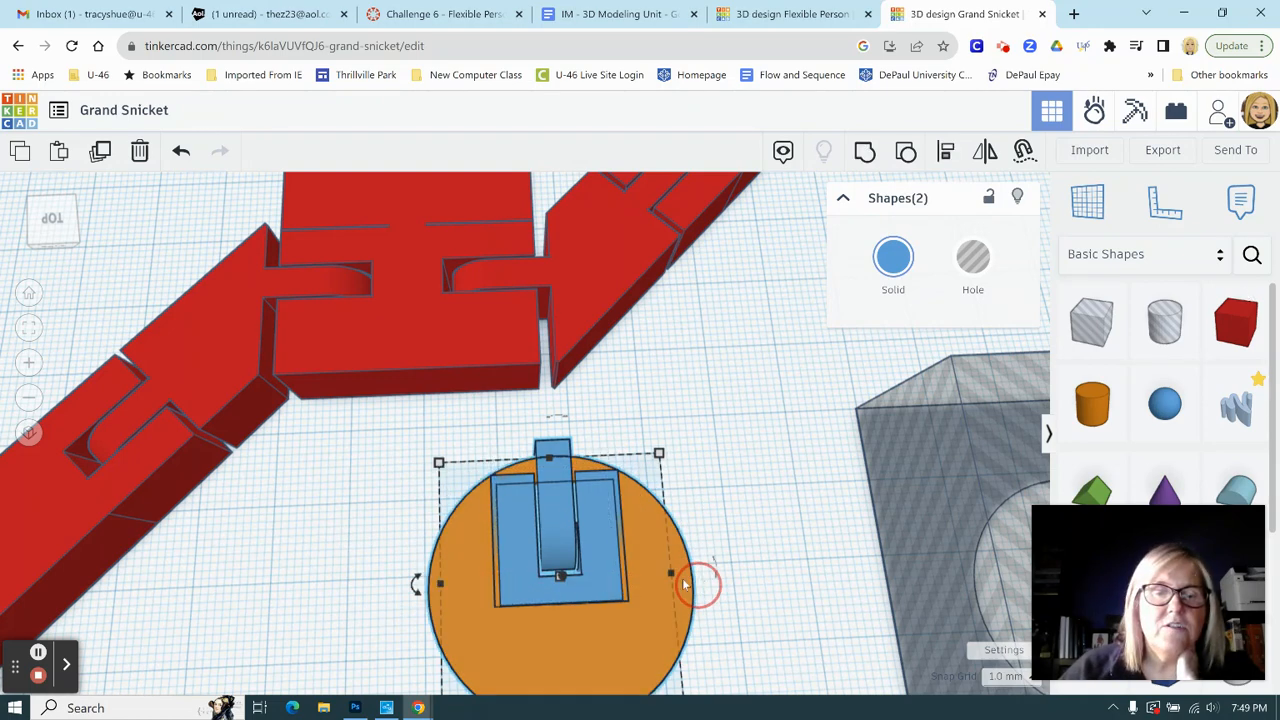
left_click(866, 151)
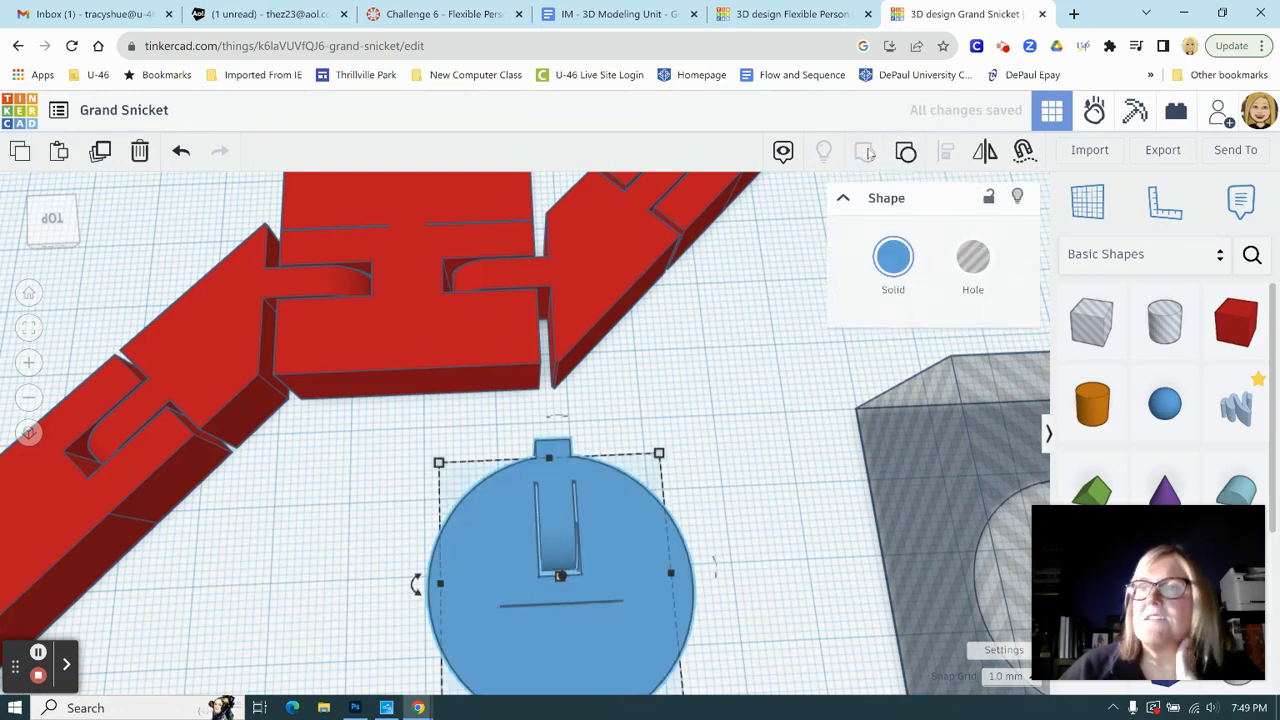
left_click(729, 479)
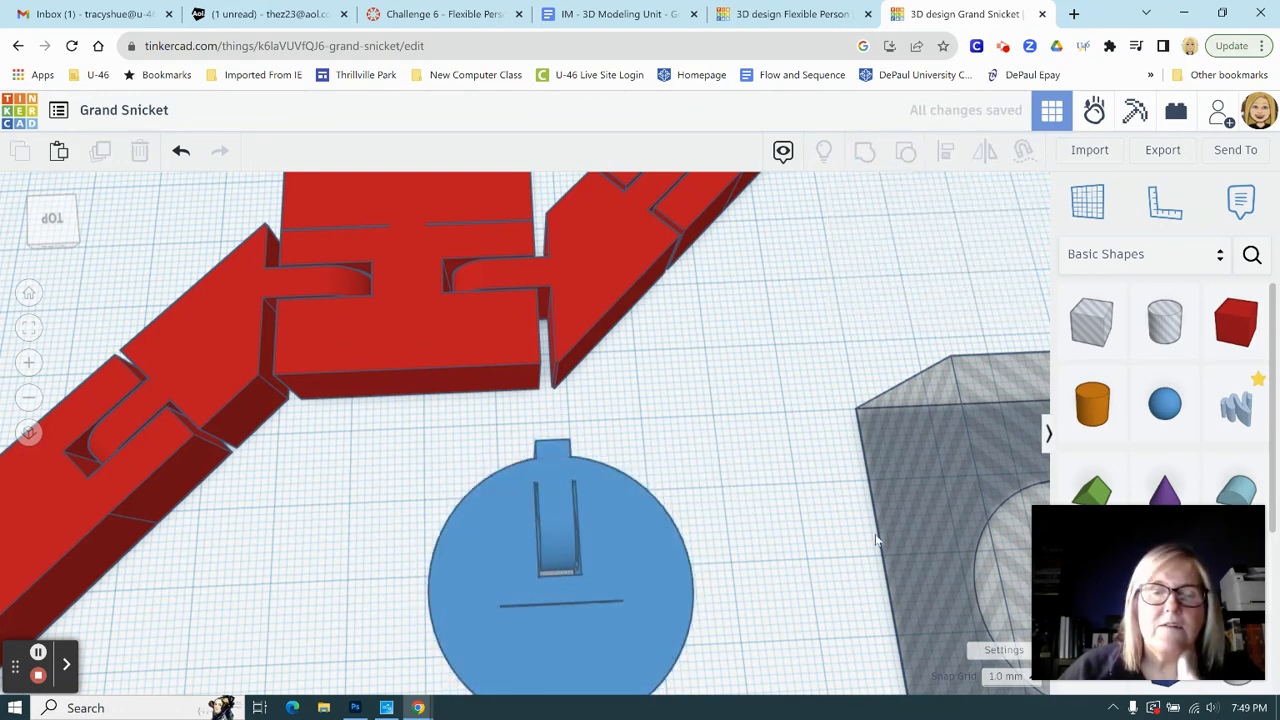
Step: Move the box-shaped hole with the circular cutout over the blue head and centre both on each other along both horizontal axes
left_click_drag(921, 465, 344, 455)
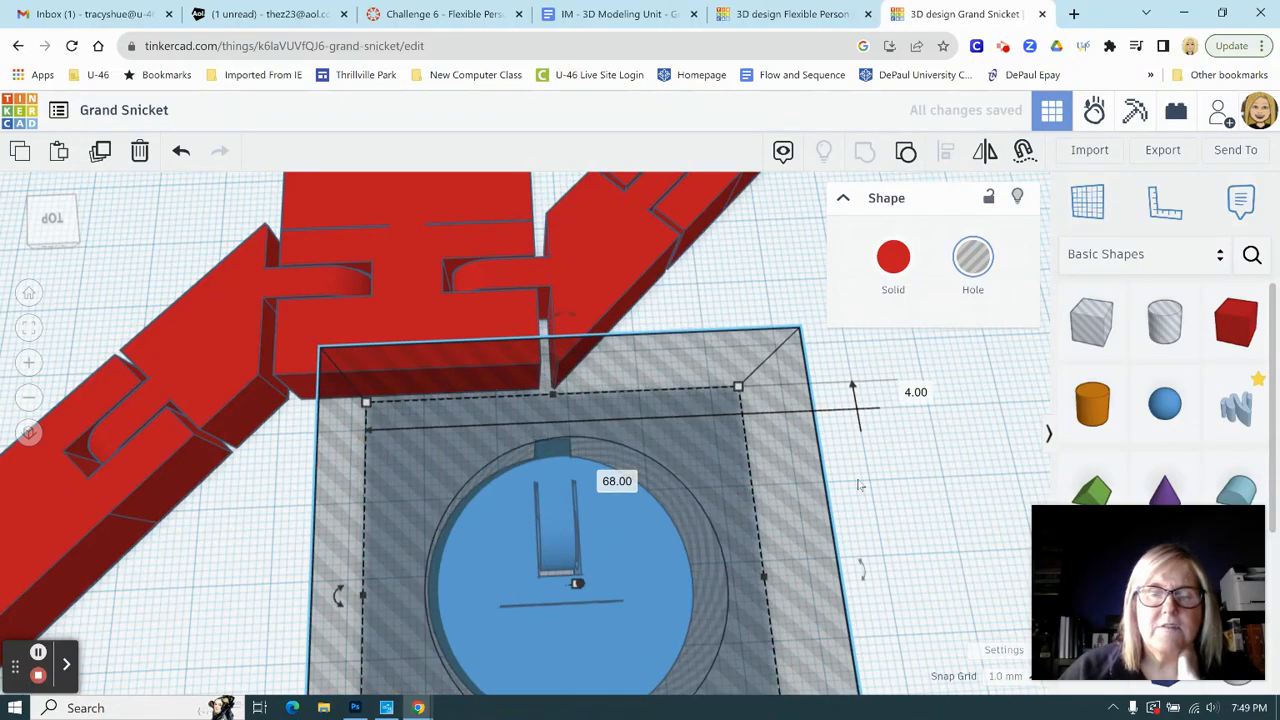
scroll(858, 485, "down", 5)
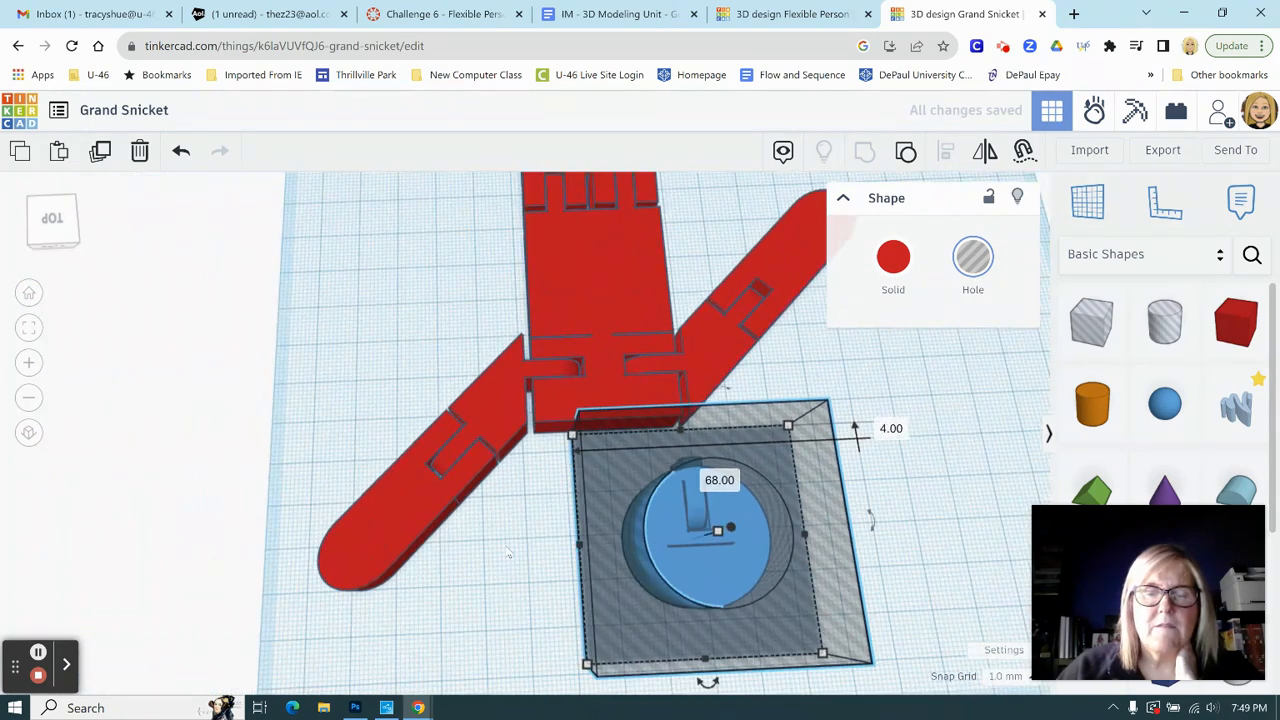
left_click_drag(506, 547, 879, 621)
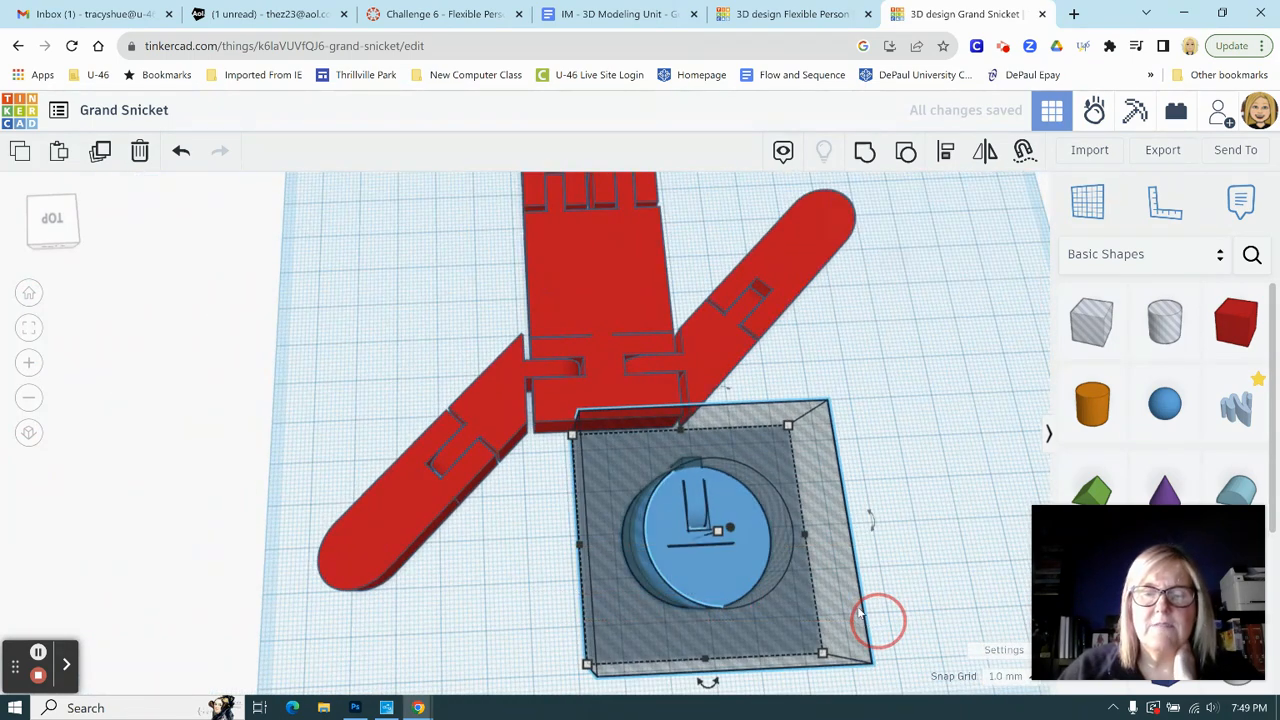
left_click(944, 150)
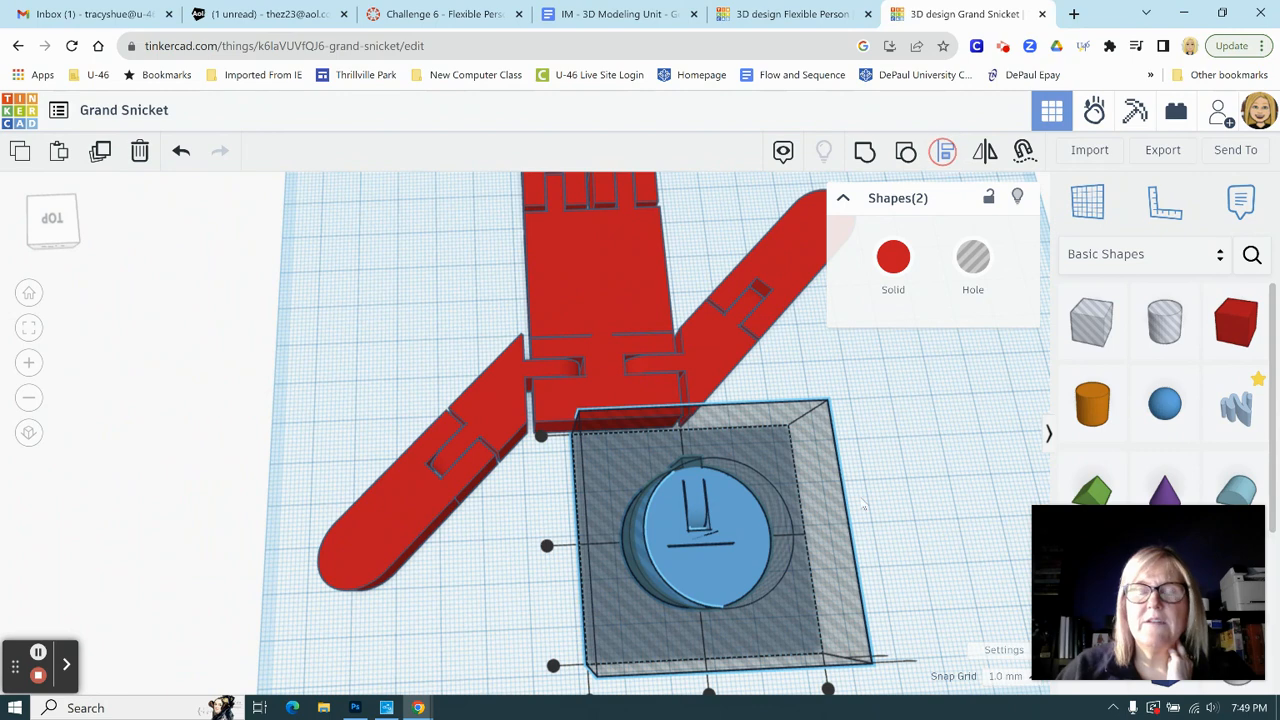
scroll(862, 507, "down", 1)
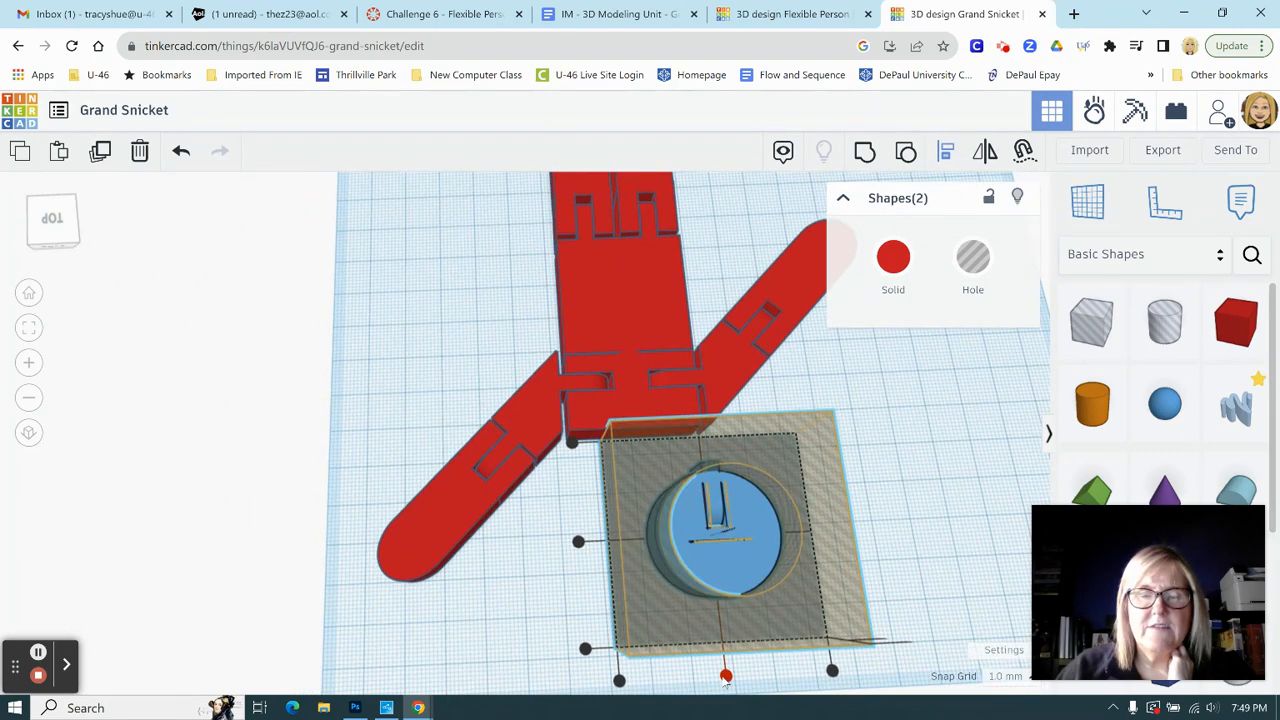
left_click(726, 676)
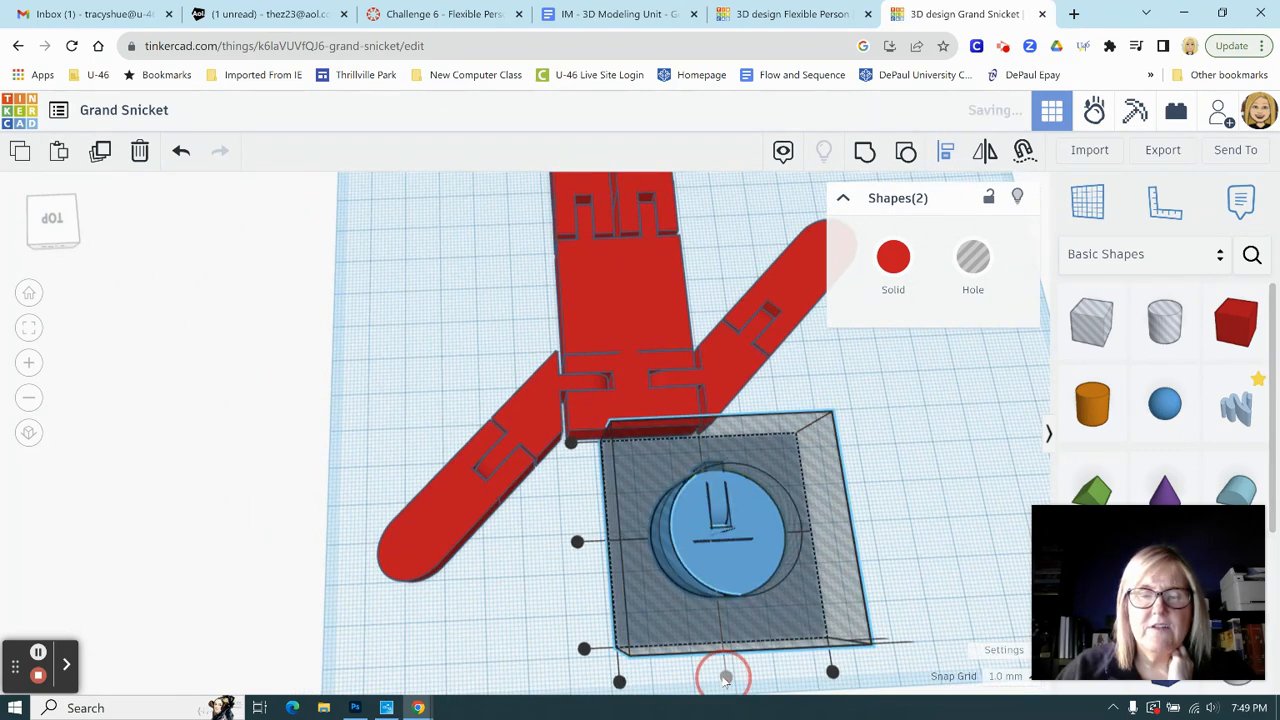
left_click(578, 543)
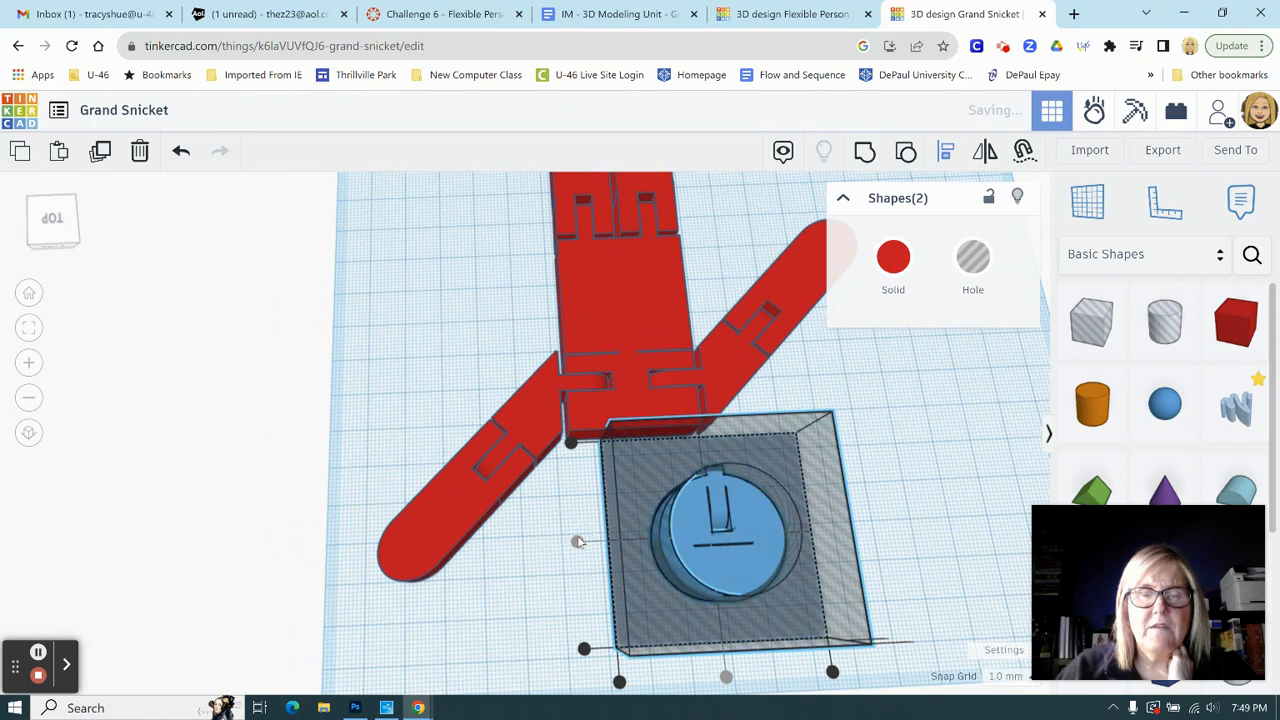
left_click(913, 512)
left_click(913, 512)
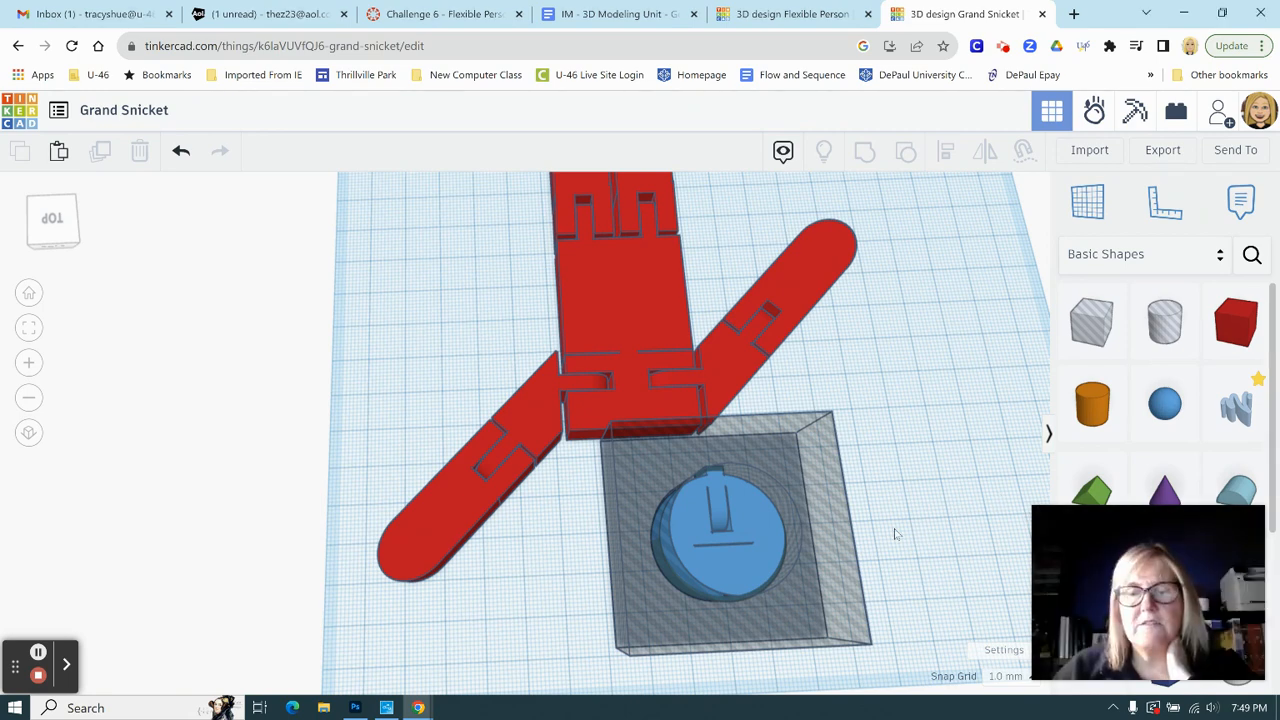
Step: Ungroup the blue head so the hinge and the orange cylinder are separate shapes, and deselect them
right_click_drag(908, 530, 726, 598)
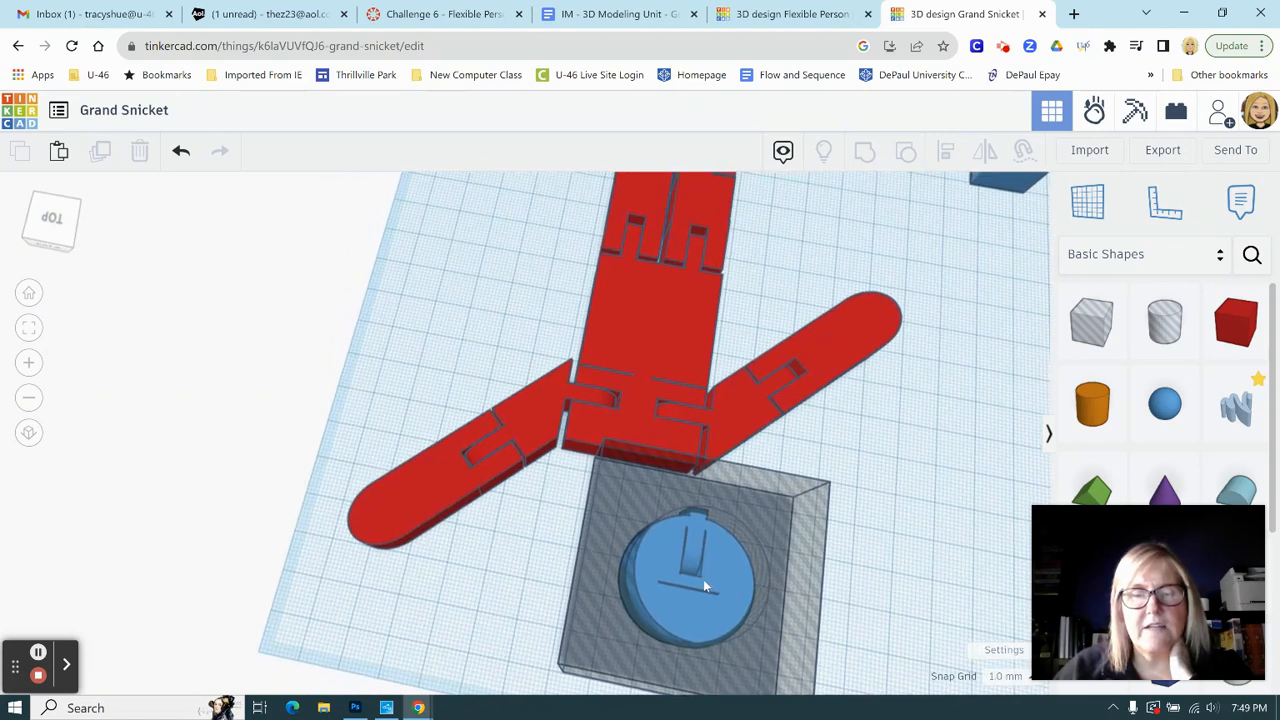
left_click(713, 587)
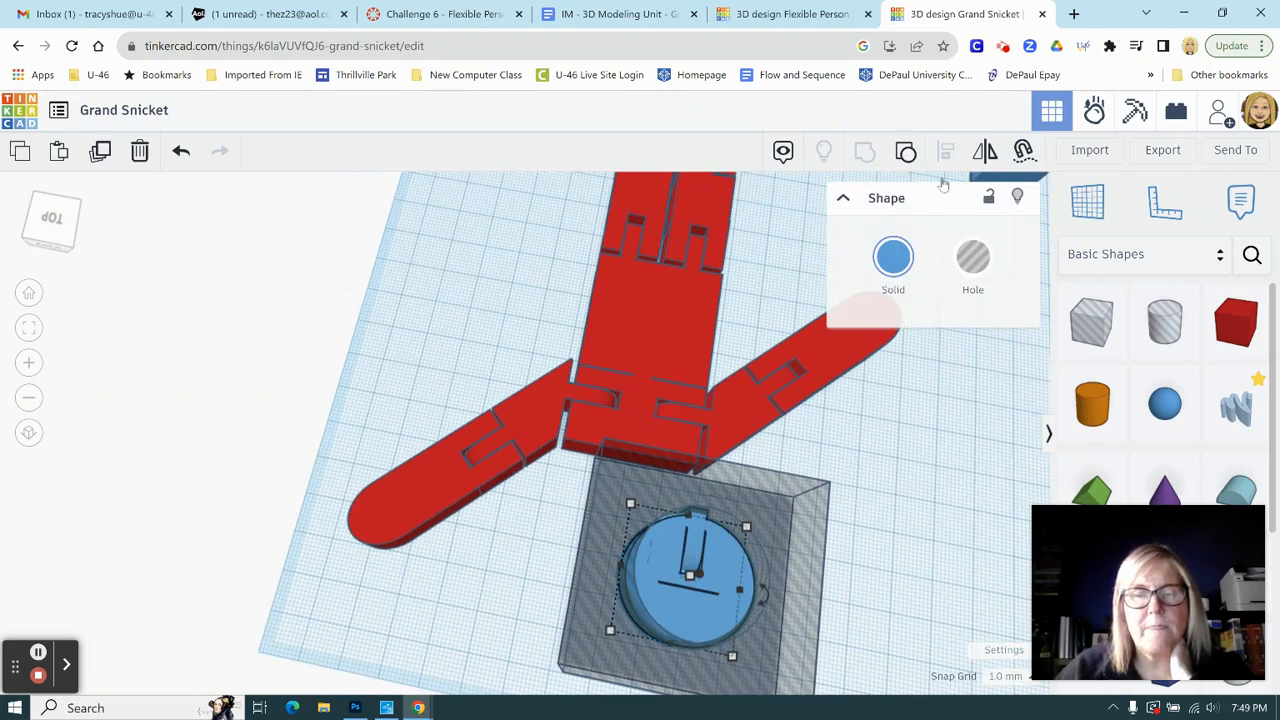
left_click(906, 151)
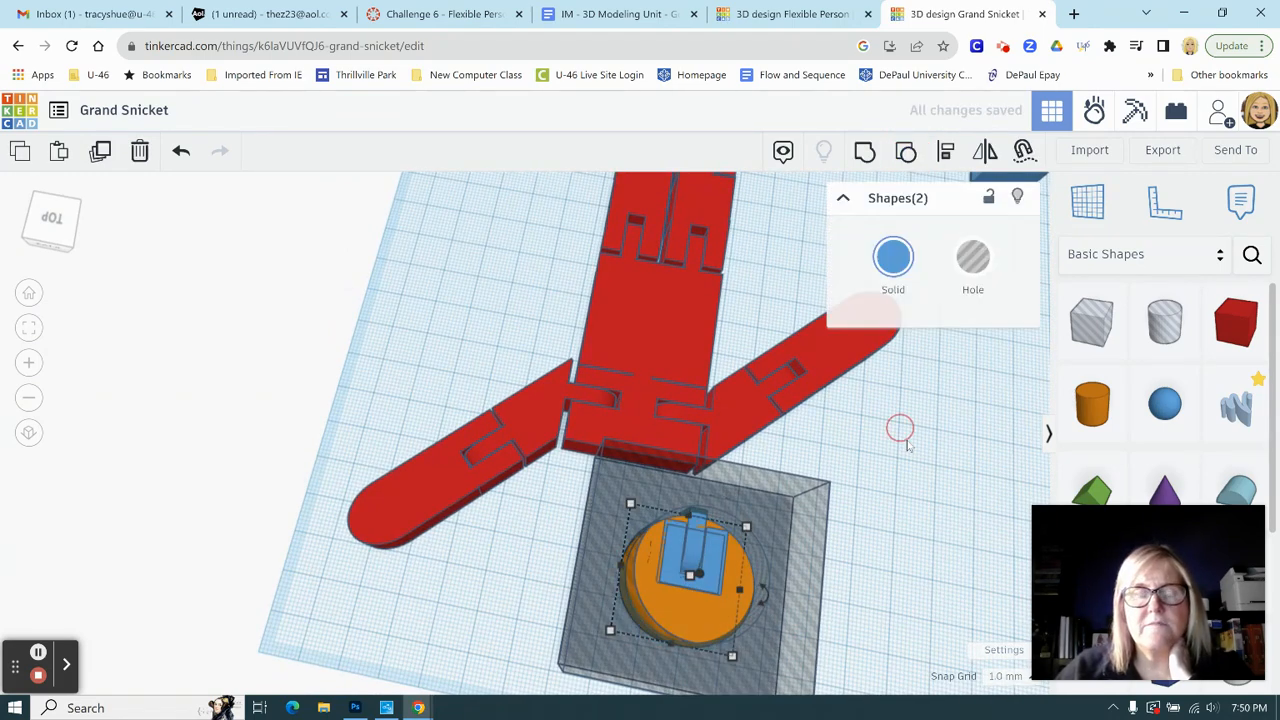
left_click(898, 491)
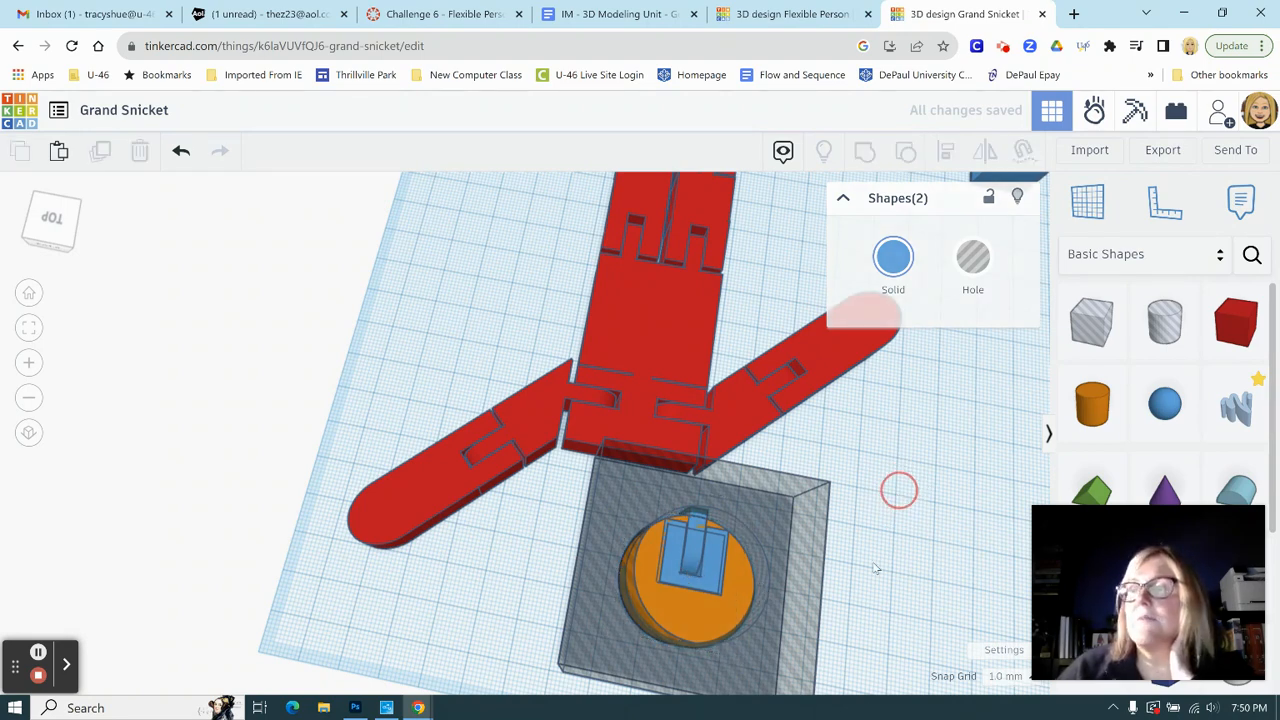
Step: Ungroup the blue hinge inside the head into its individual parts and deselect them
left_click(714, 577)
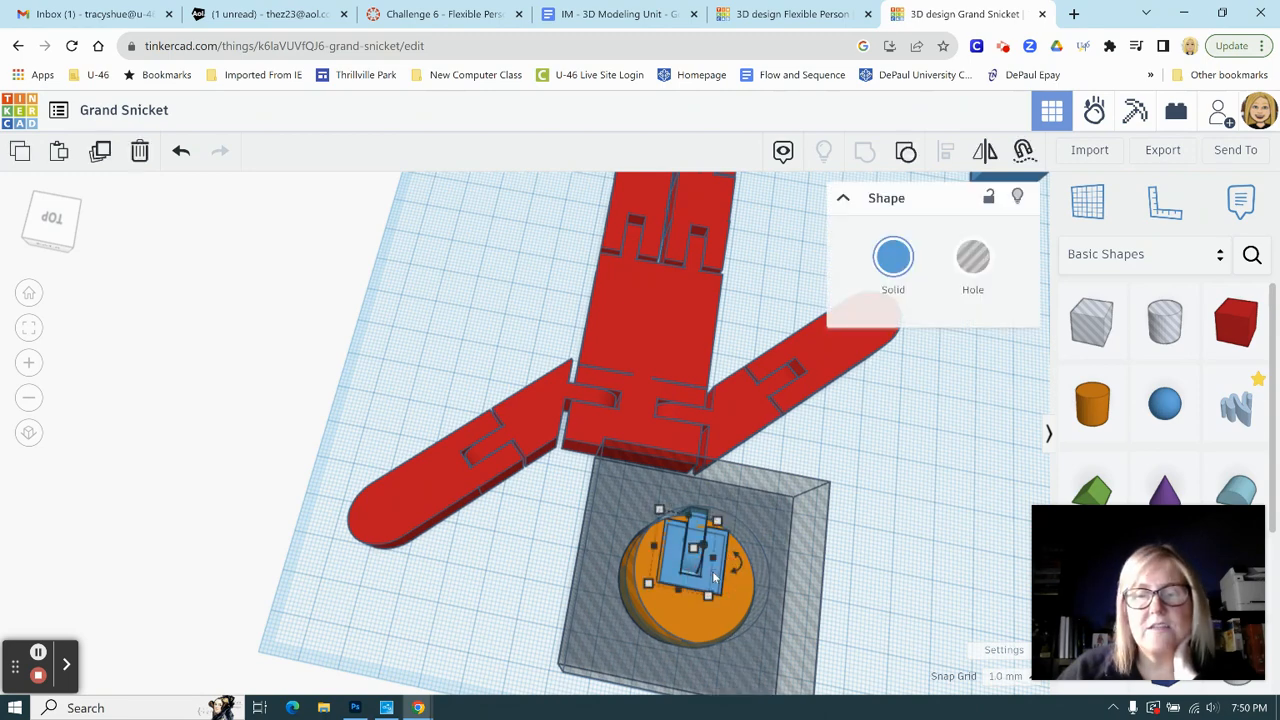
left_click(904, 153)
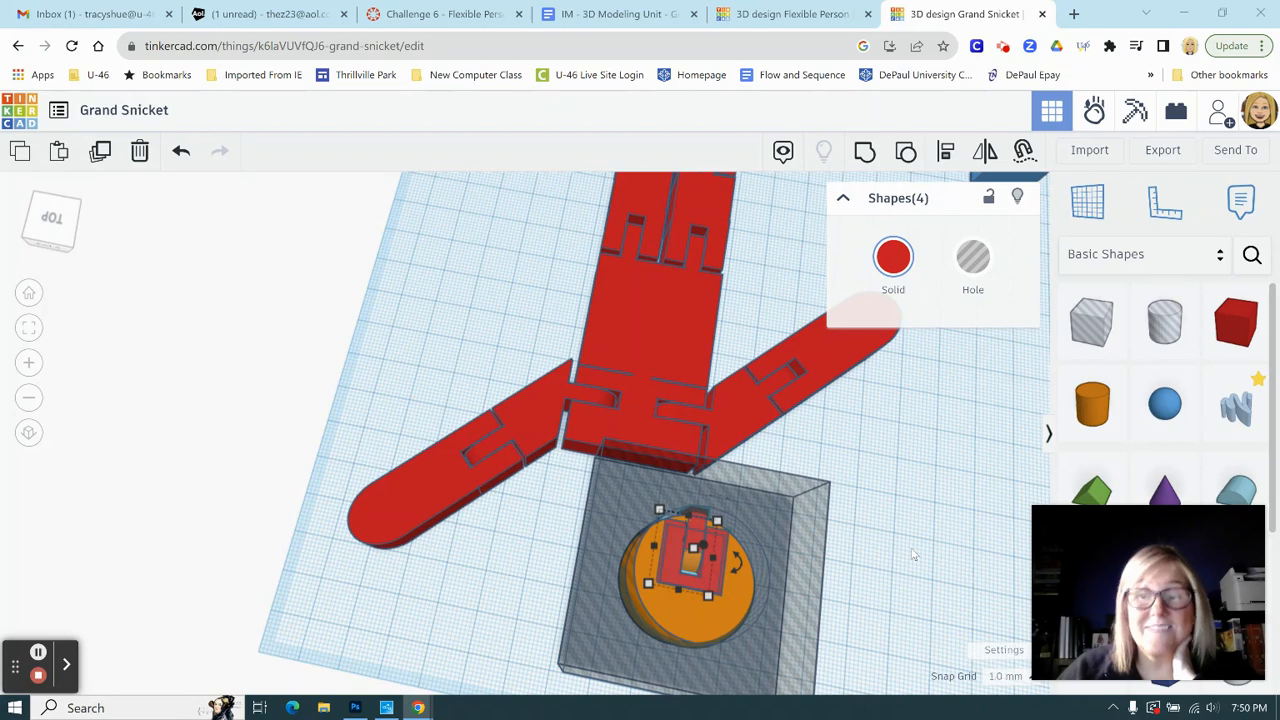
scroll(890, 558, "up", 1)
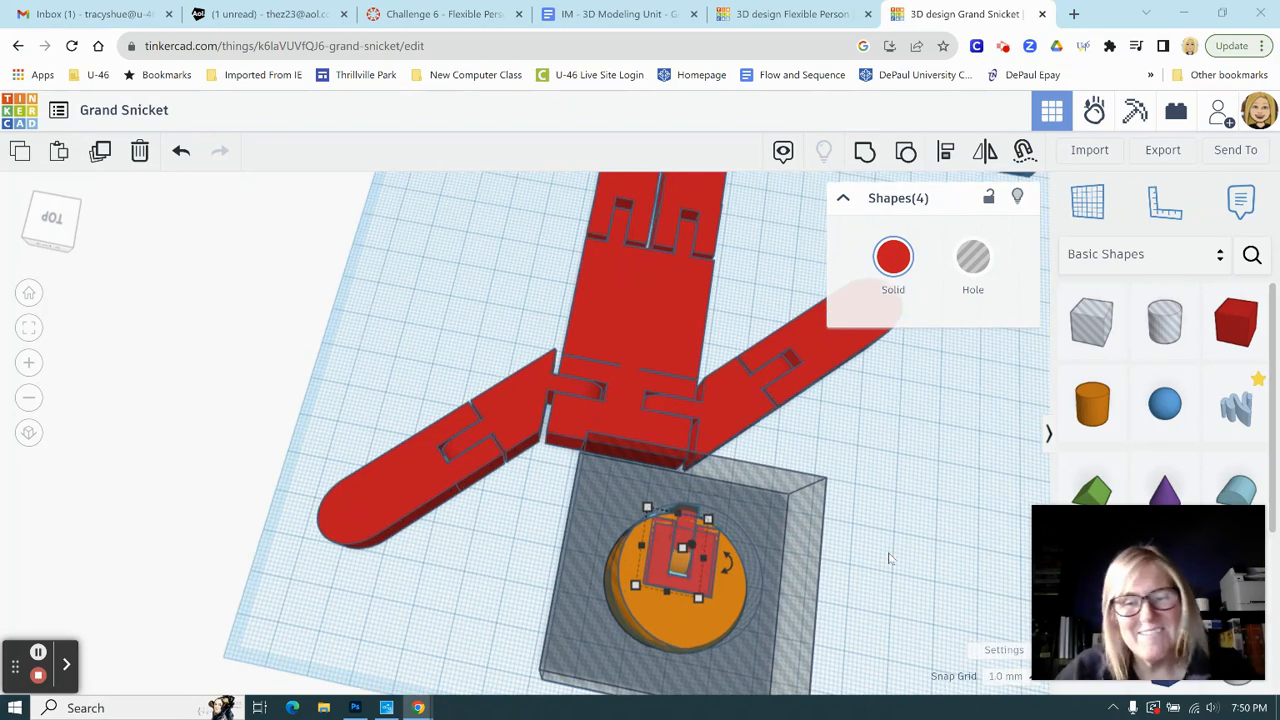
scroll(890, 558, "up", 5)
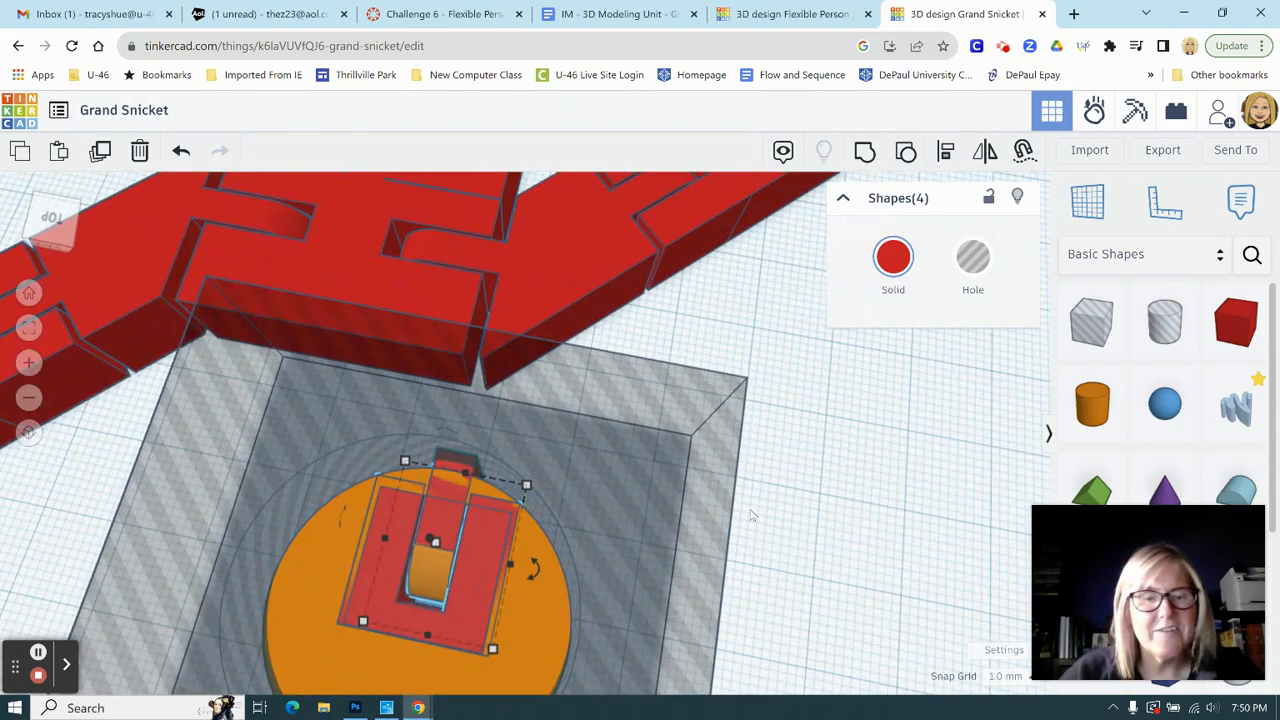
scroll(748, 512, "up", 3)
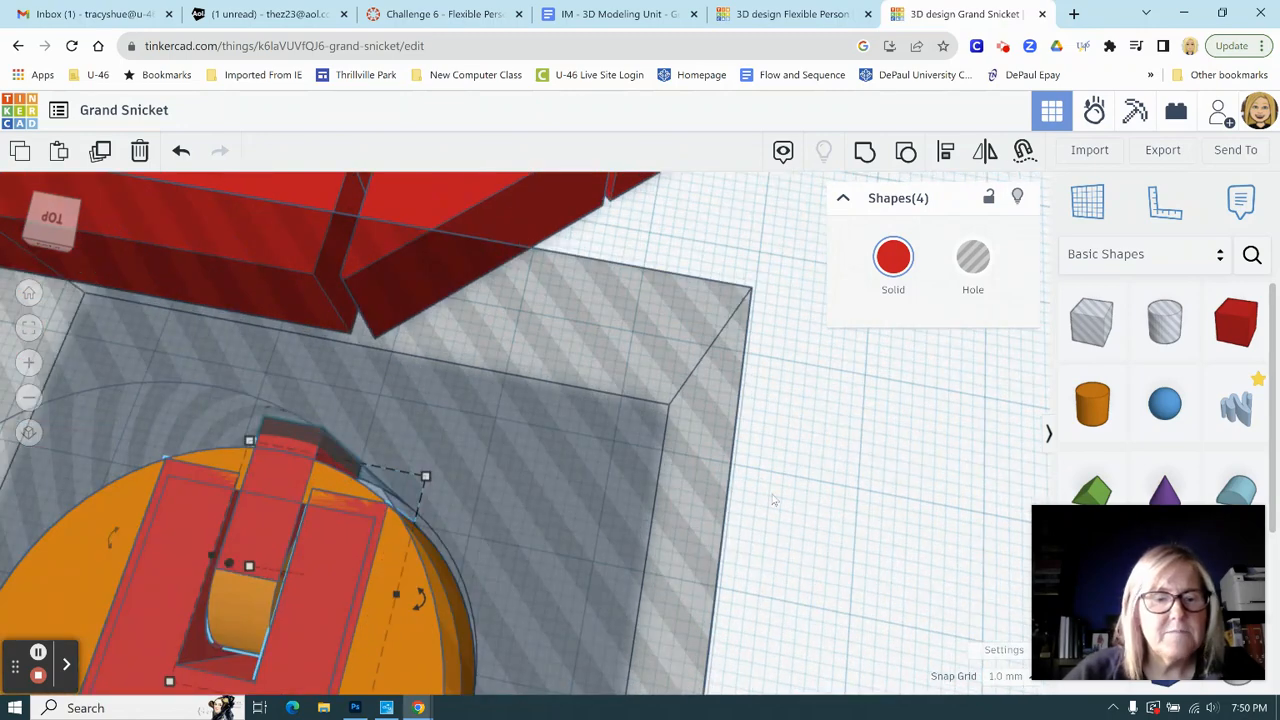
left_click(773, 500)
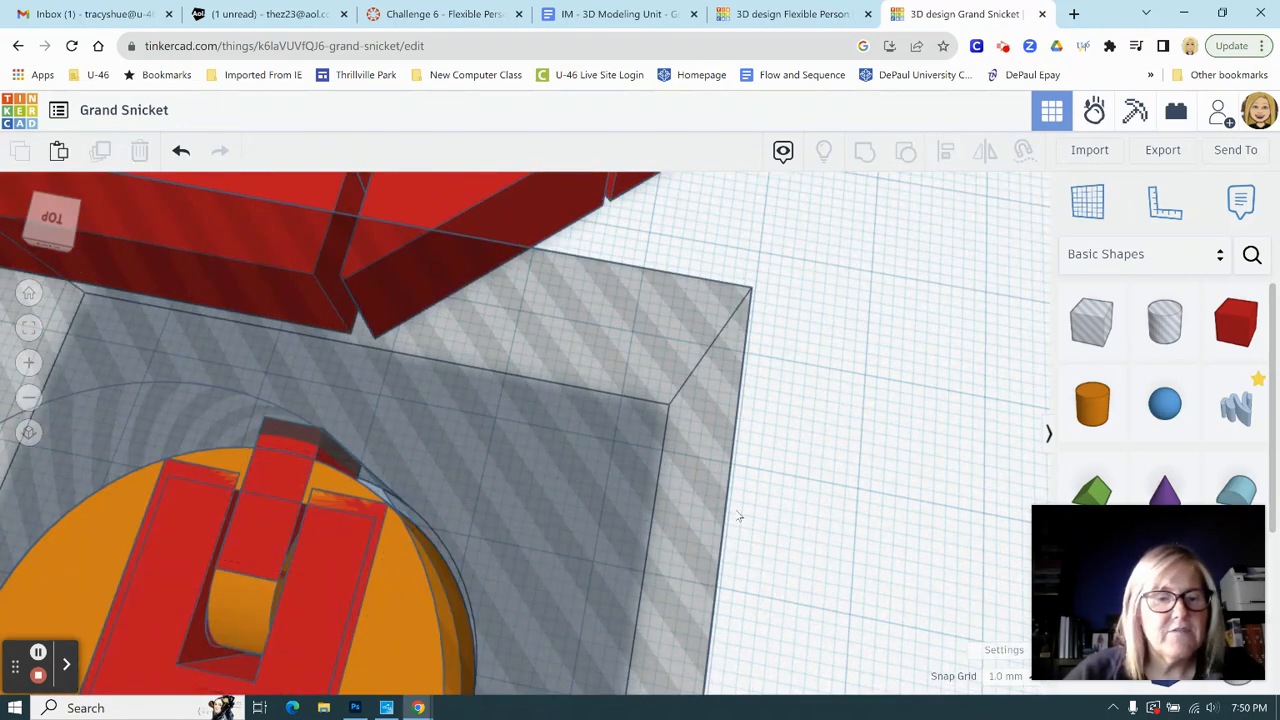
Step: Extend the hinge's link box at its outer end toward the body to a length of 12 mm, and deselect it
left_click(254, 540)
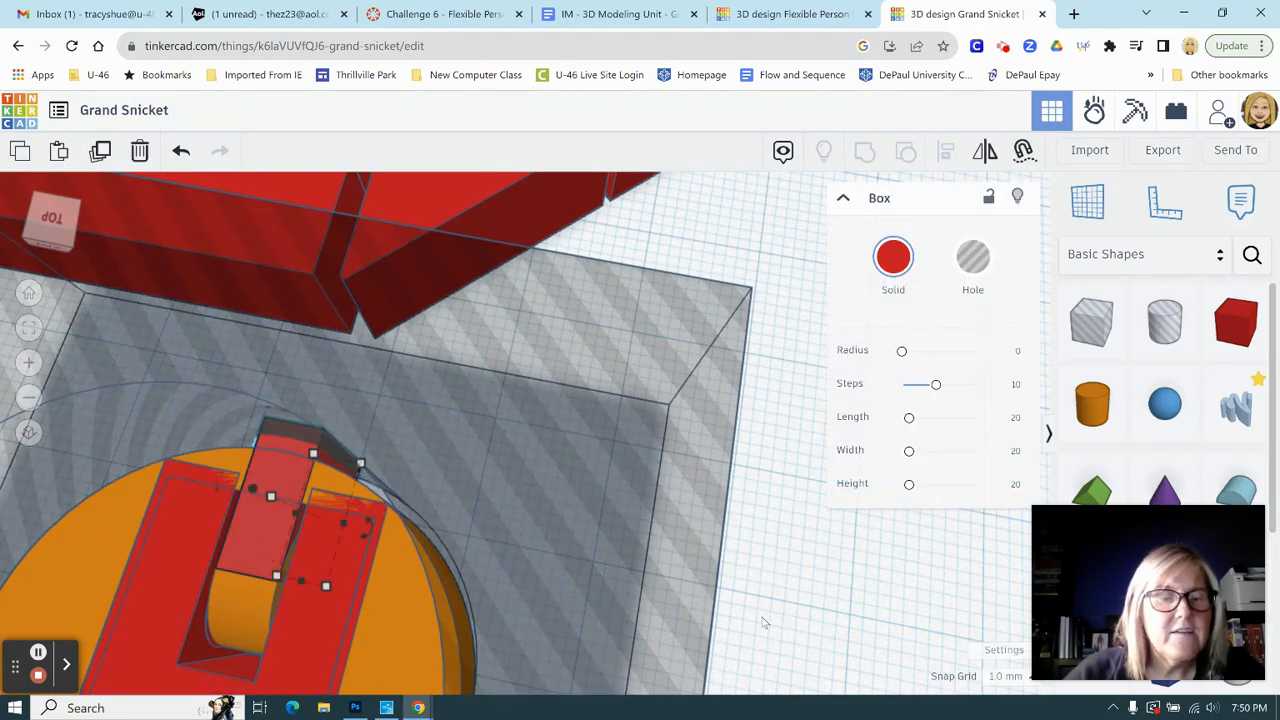
right_click_drag(825, 602, 860, 615)
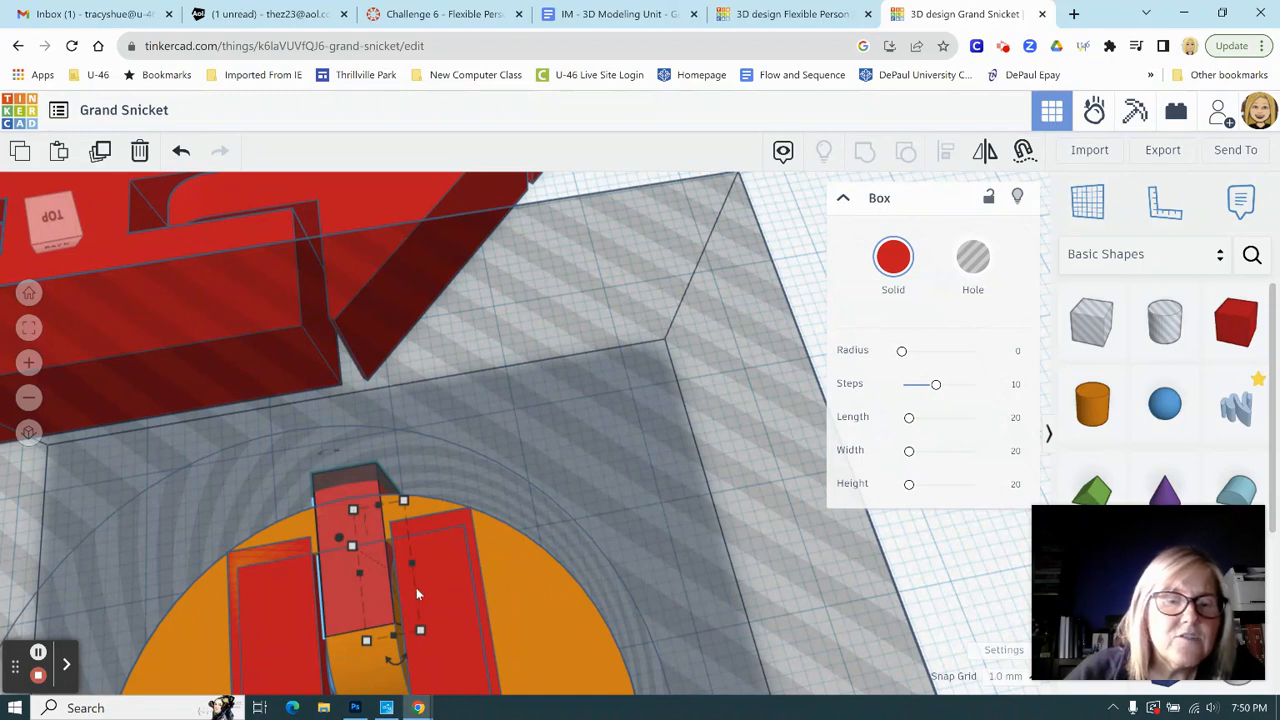
mouse_move(380, 503)
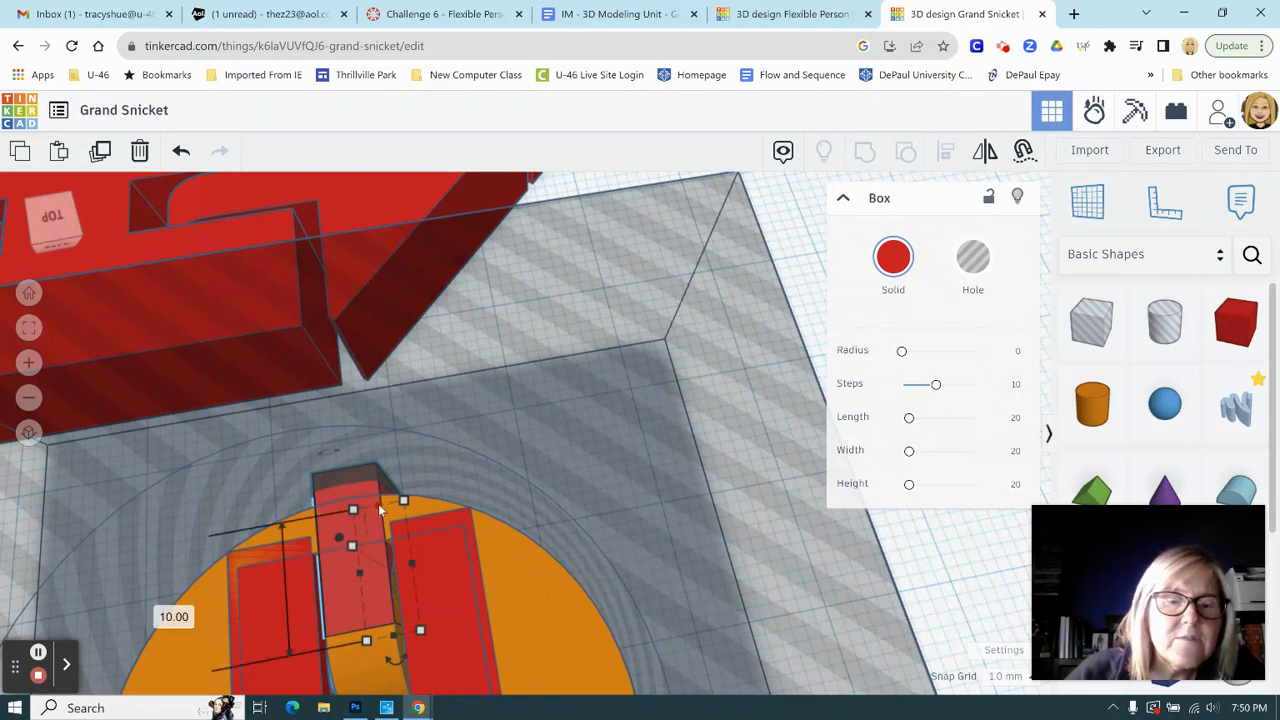
left_click_drag(380, 508, 379, 489)
scroll(927, 566, "down", 2)
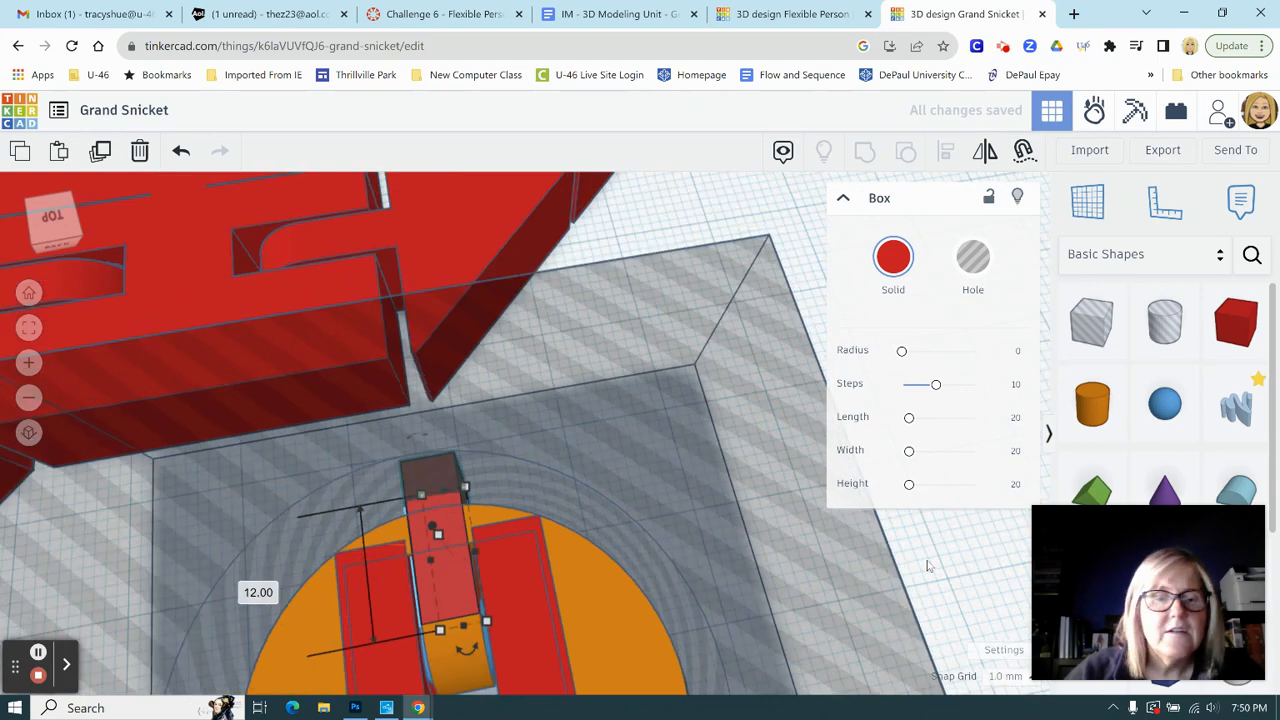
scroll(927, 566, "down", 1)
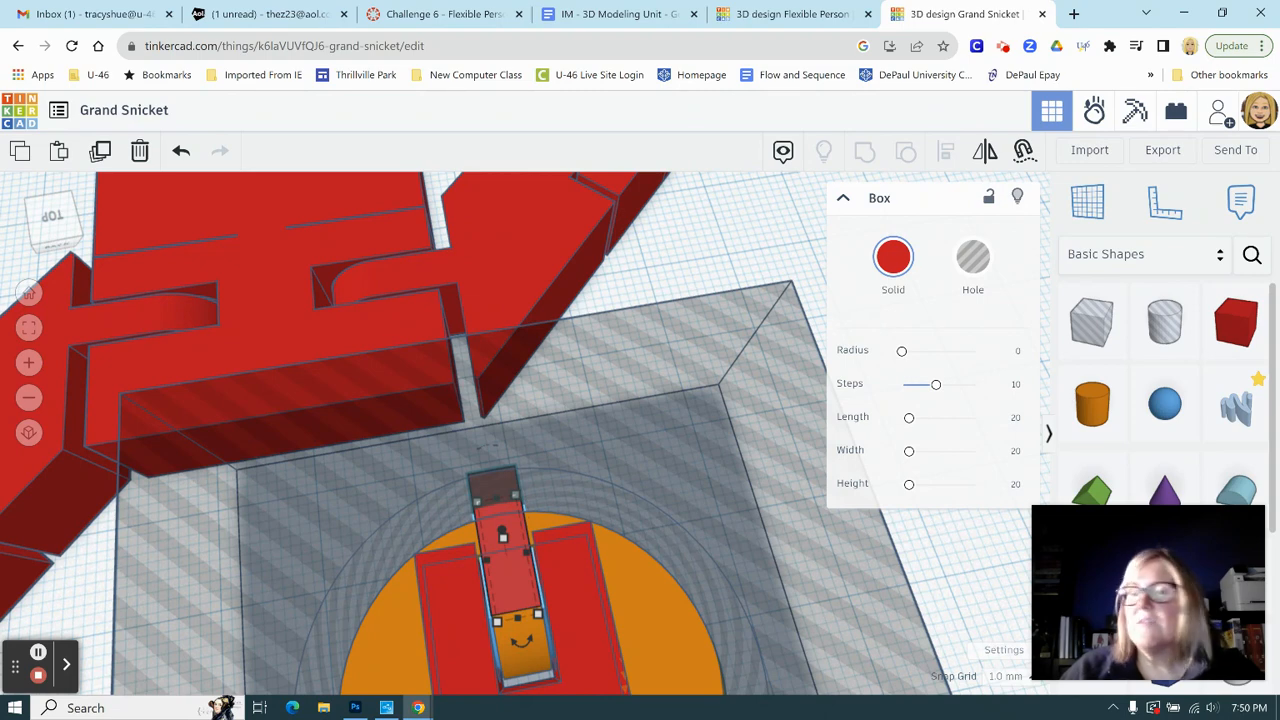
scroll(1160, 400, "down", 5)
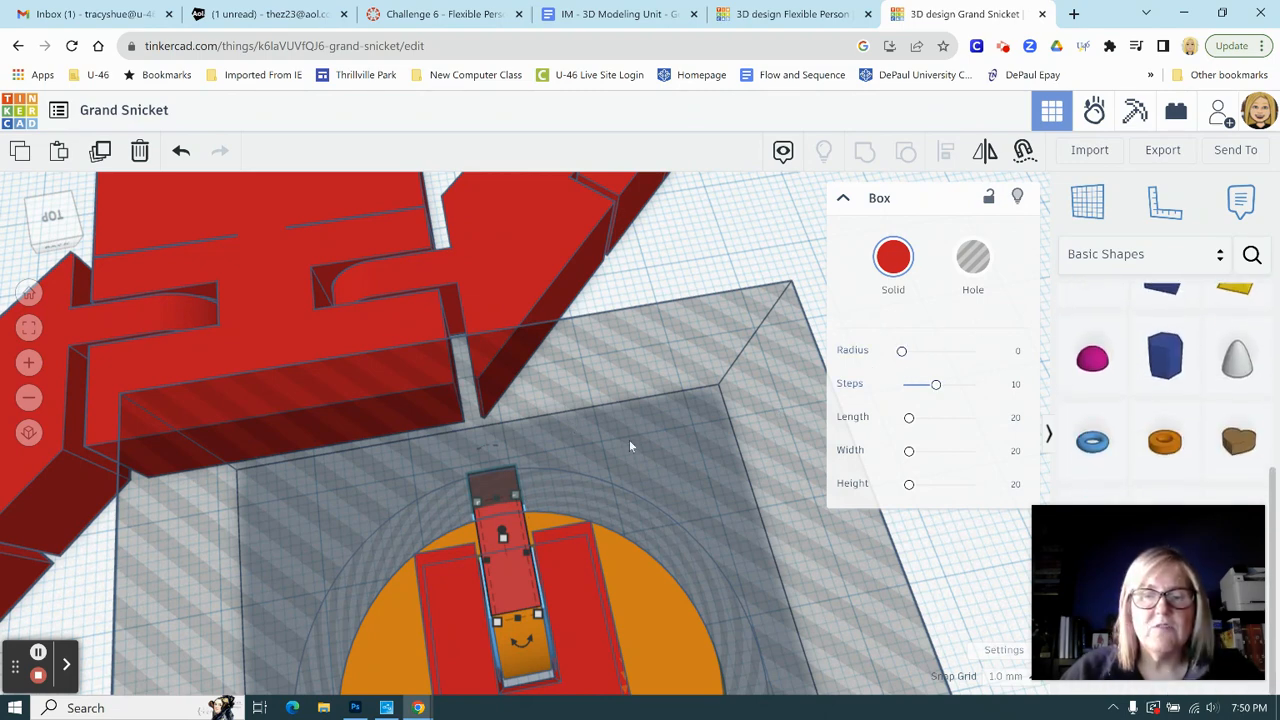
scroll(658, 468, "down", 5)
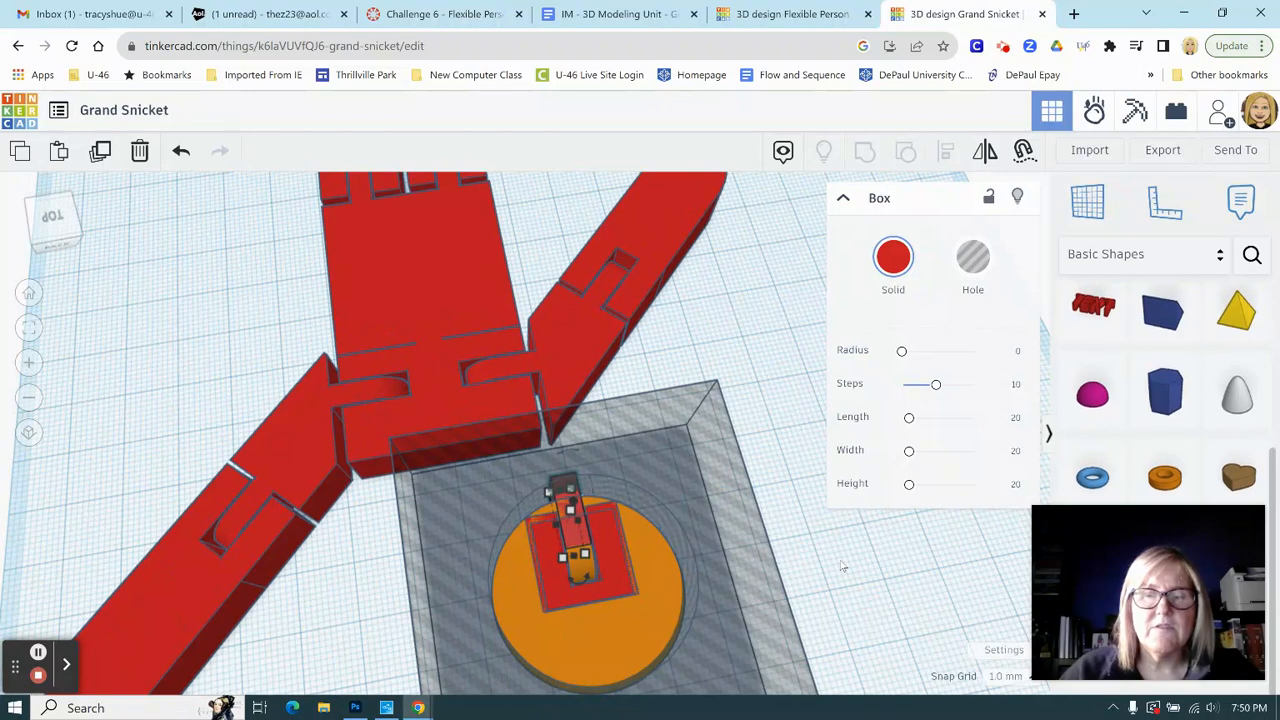
left_click(843, 567)
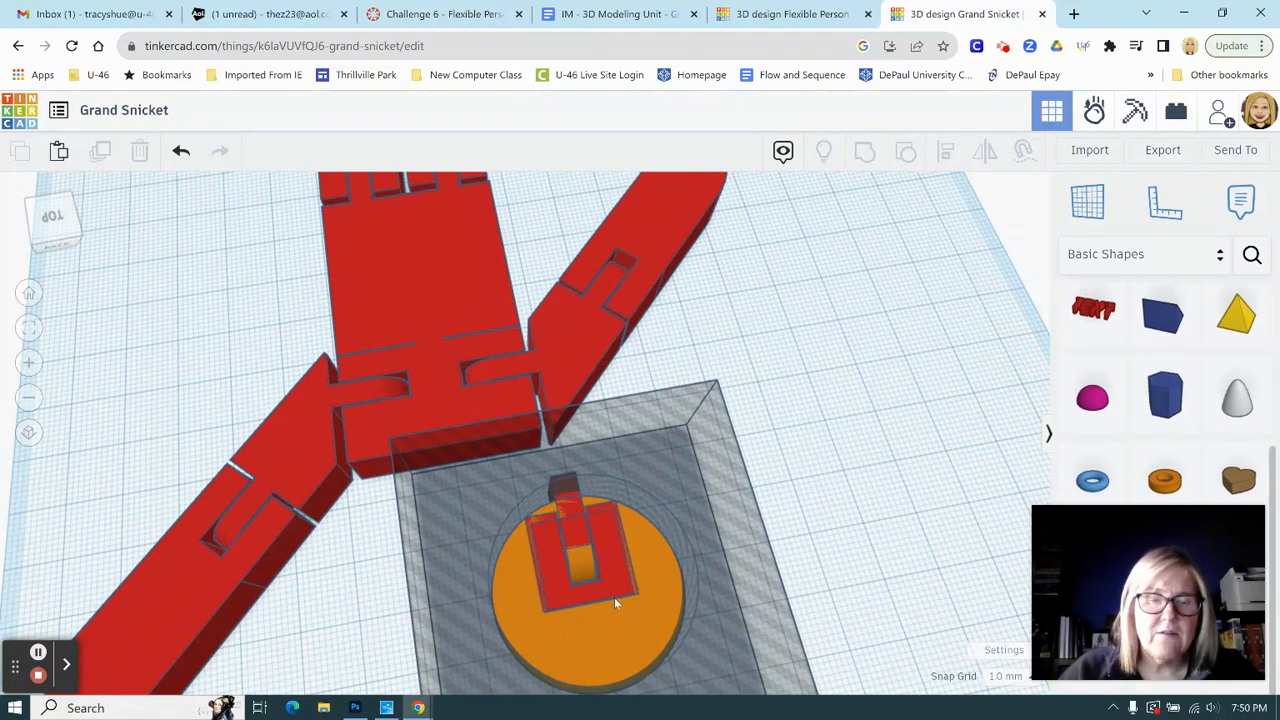
Step: Group the red hinge base, the orange head cylinder and the surrounding box hole into one shape, and deselect it
left_click(609, 554)
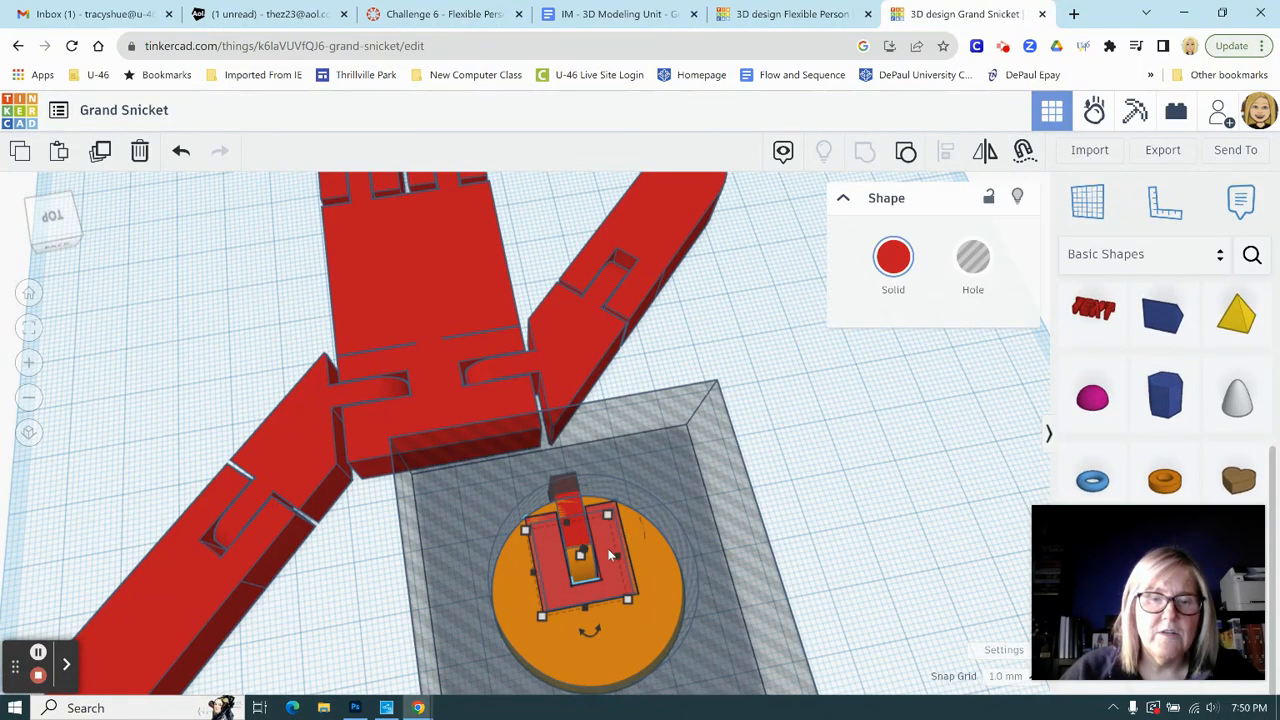
left_click(663, 620, "shift")
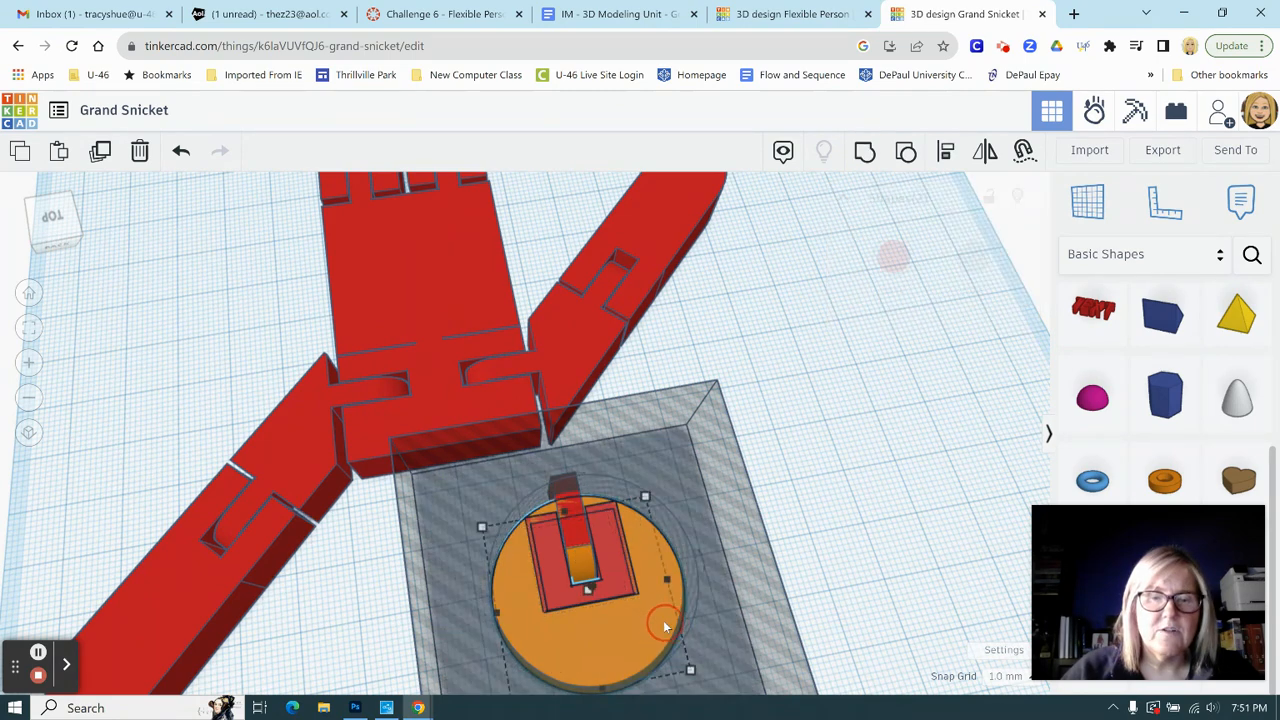
left_click(737, 617, "shift")
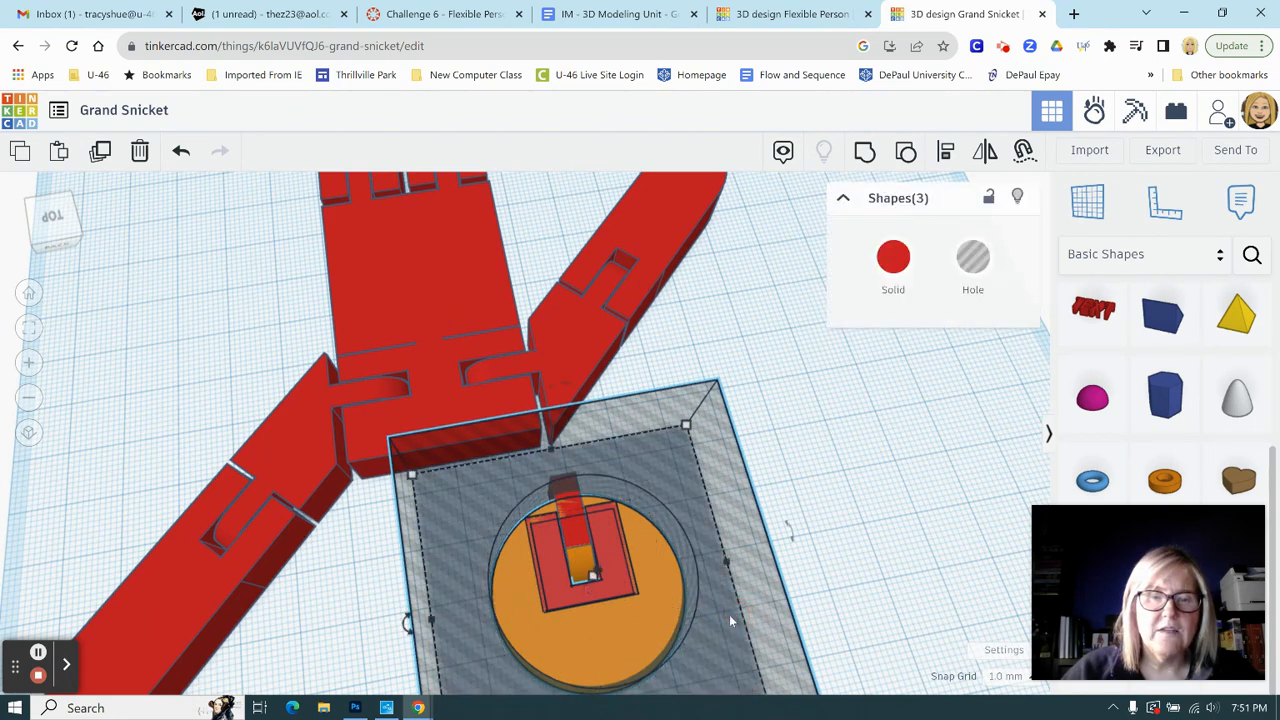
left_click(864, 151)
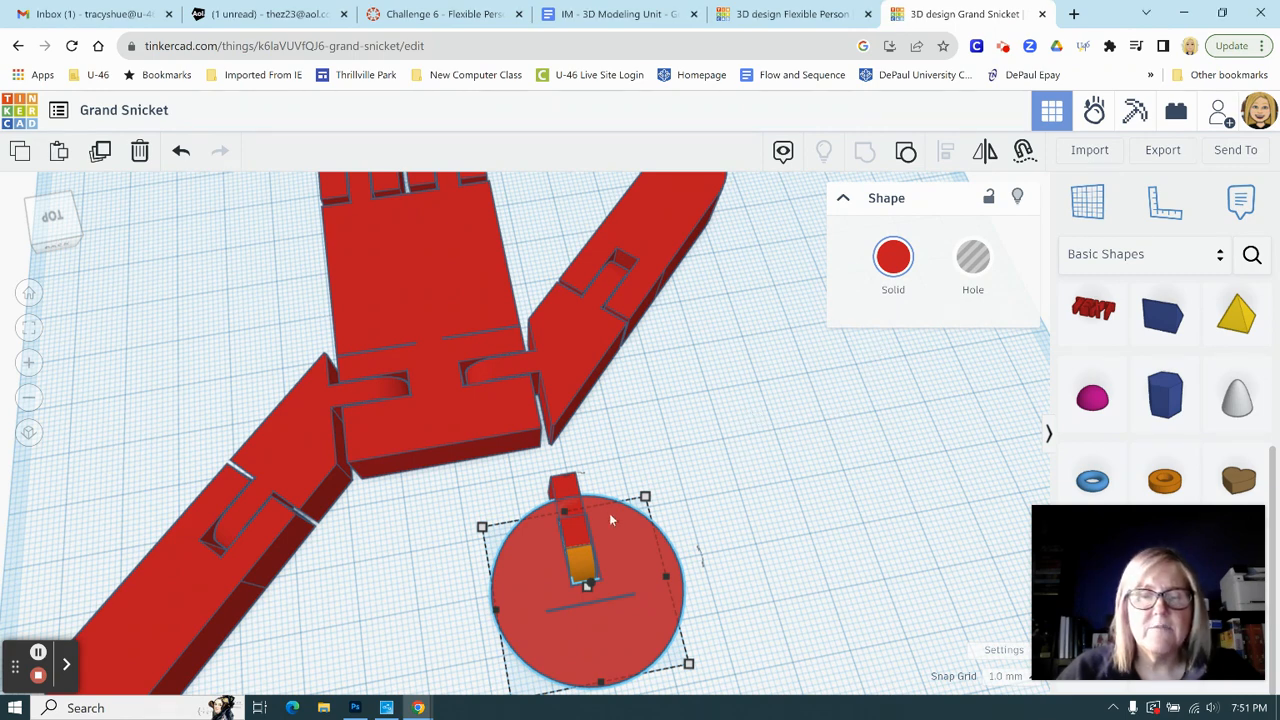
left_click(739, 493)
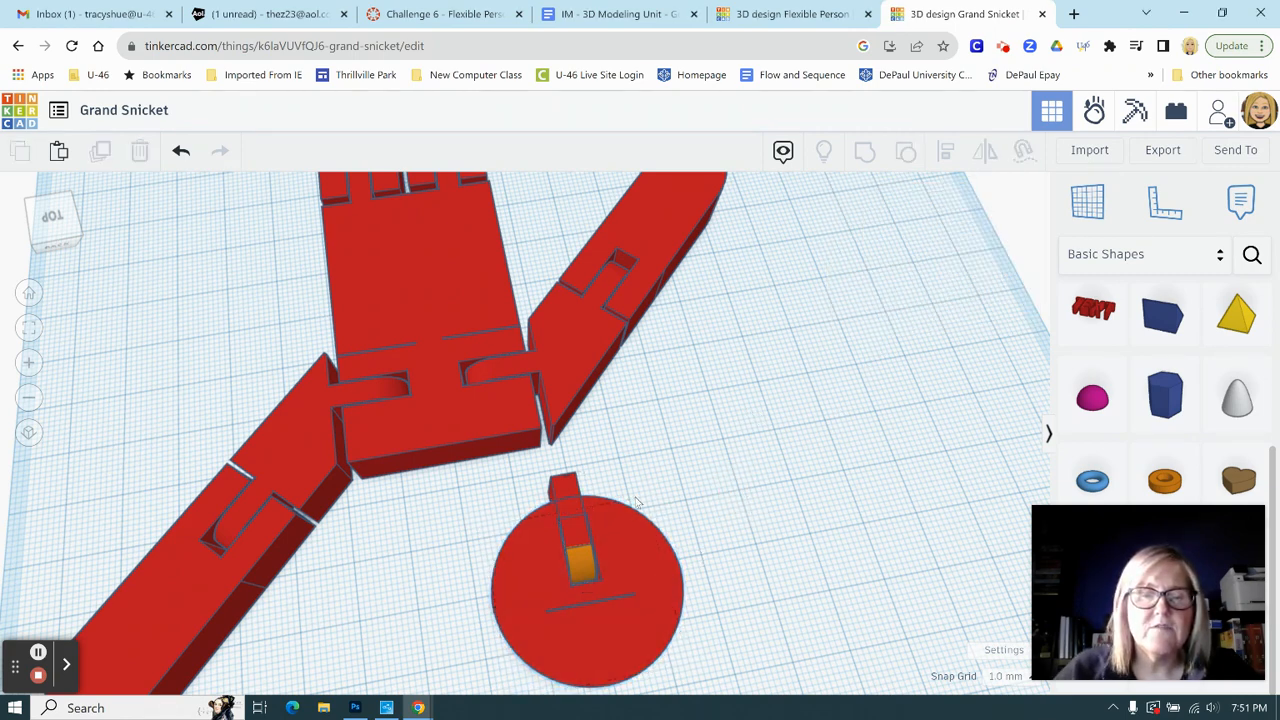
Step: Shorten the head's link box slightly by pulling its body-facing end back toward the head
left_click(566, 488)
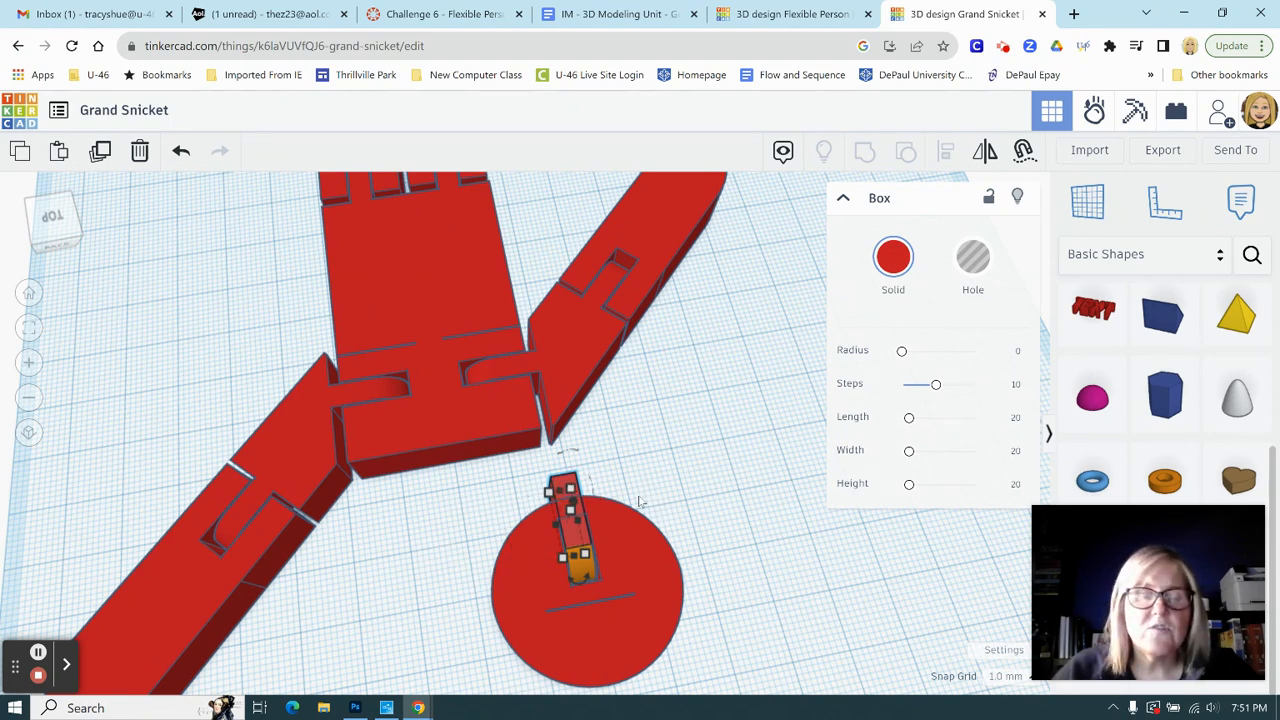
scroll(694, 480, "up", 2)
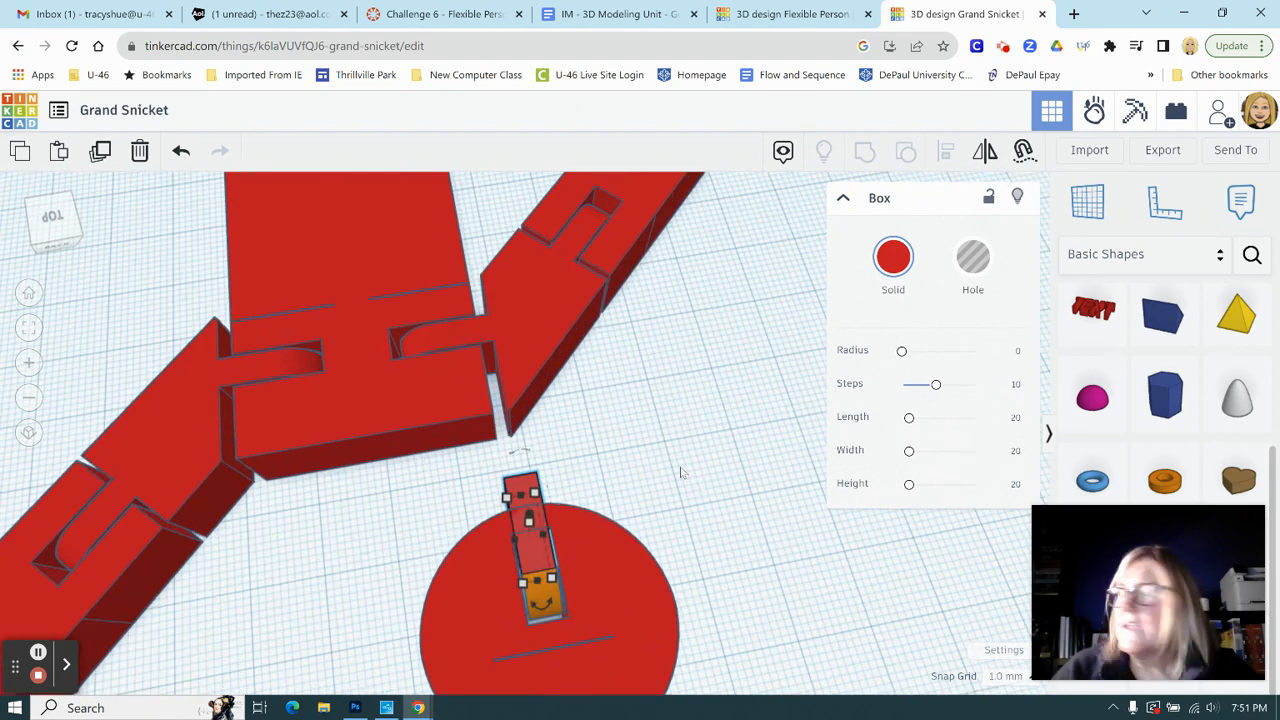
left_click(520, 496)
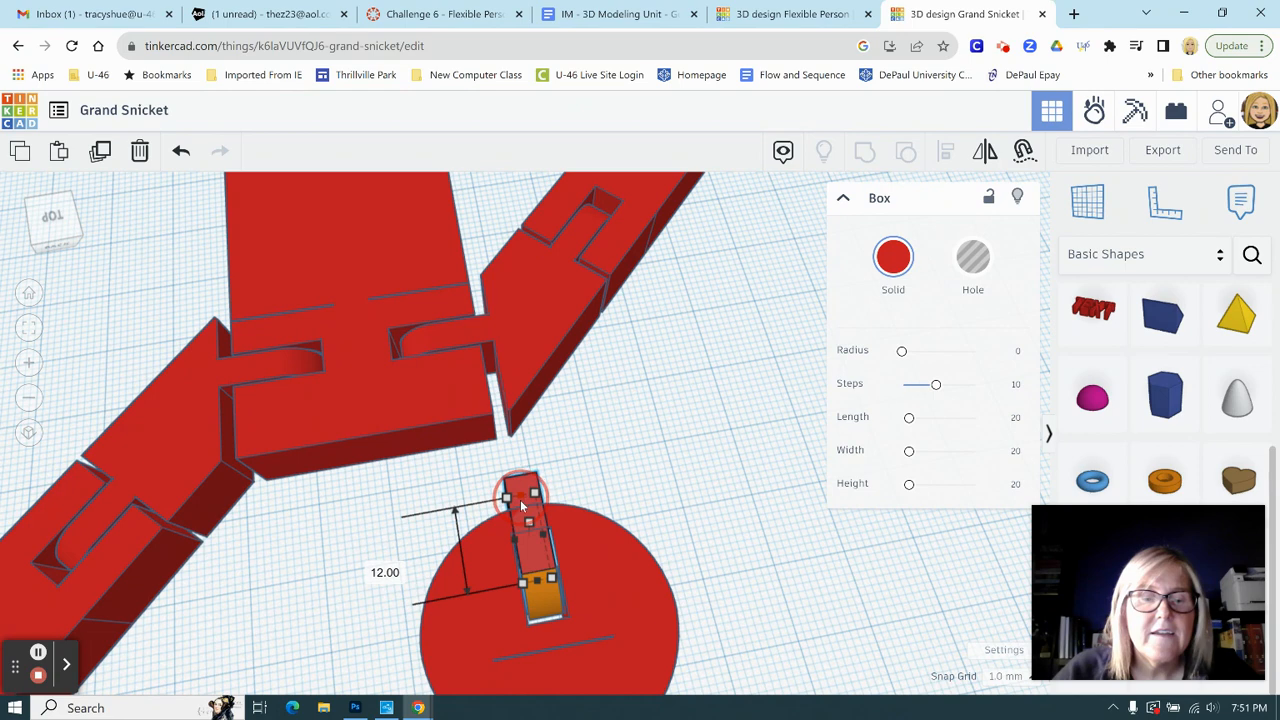
left_click_drag(520, 500, 523, 507)
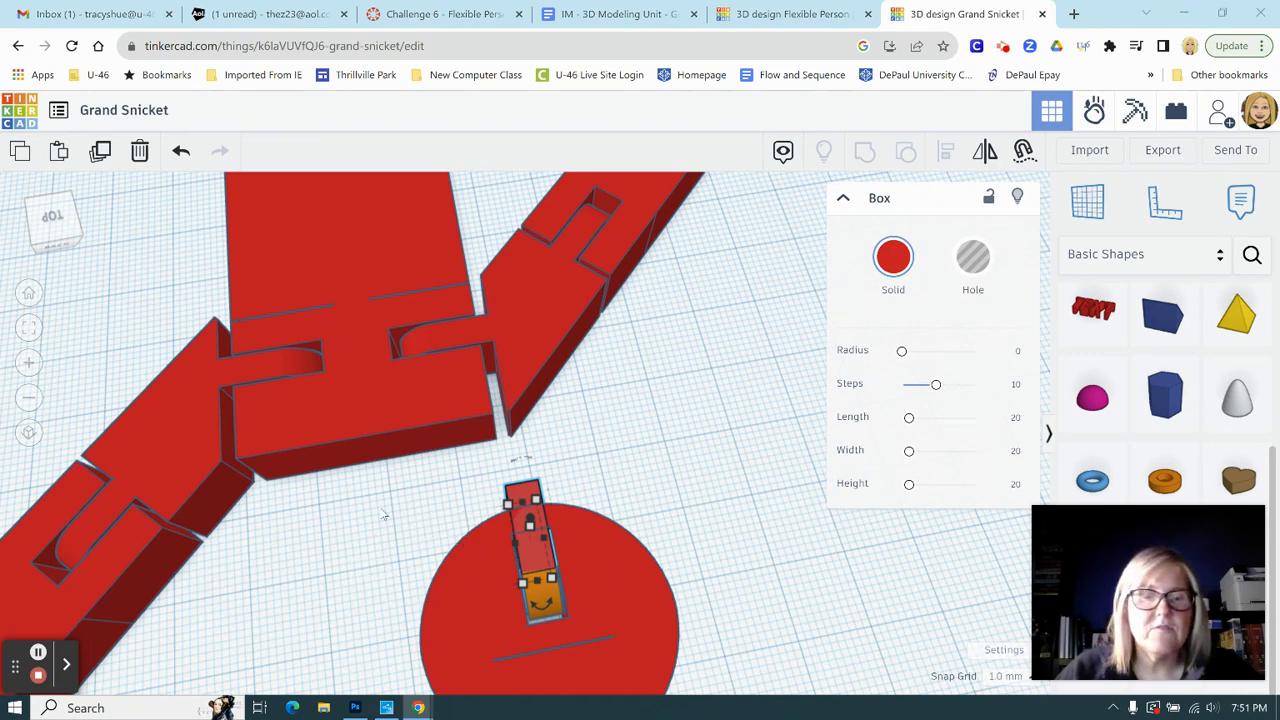
Step: Group the head disc with its hinge parts into one shape and move it so the link meets the body's neck edge
left_click_drag(367, 495, 717, 634)
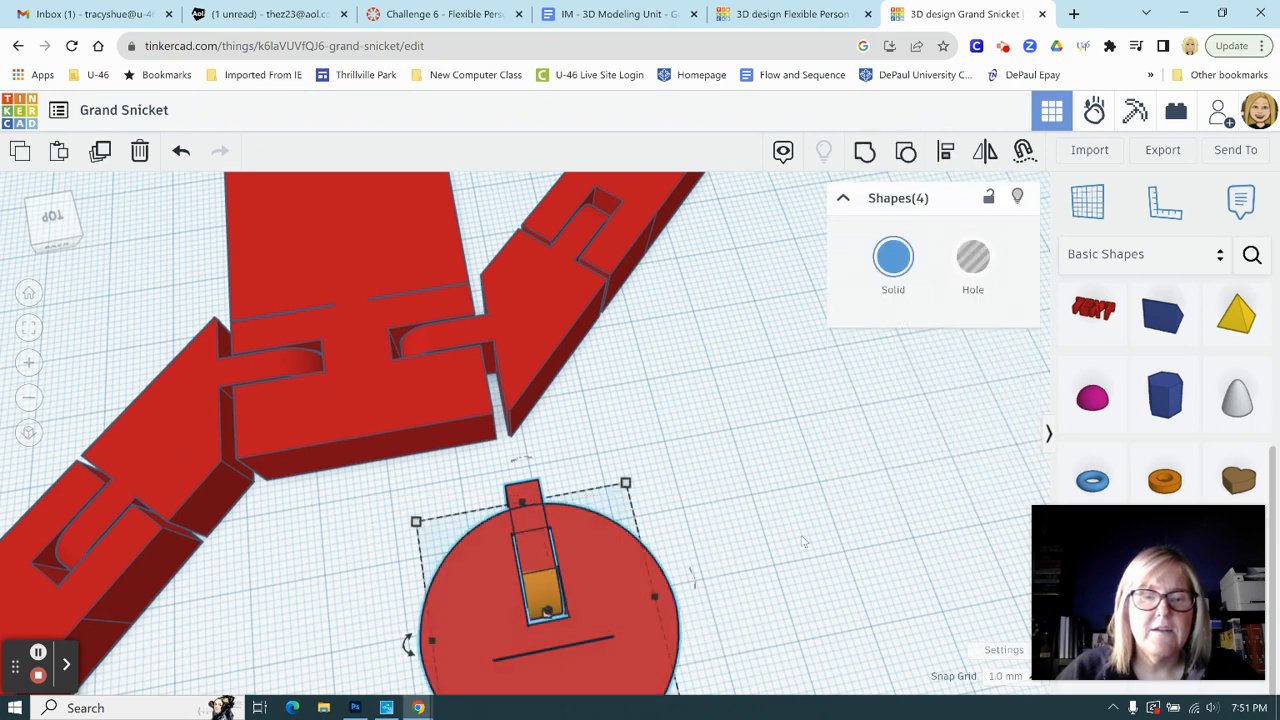
left_click(865, 151)
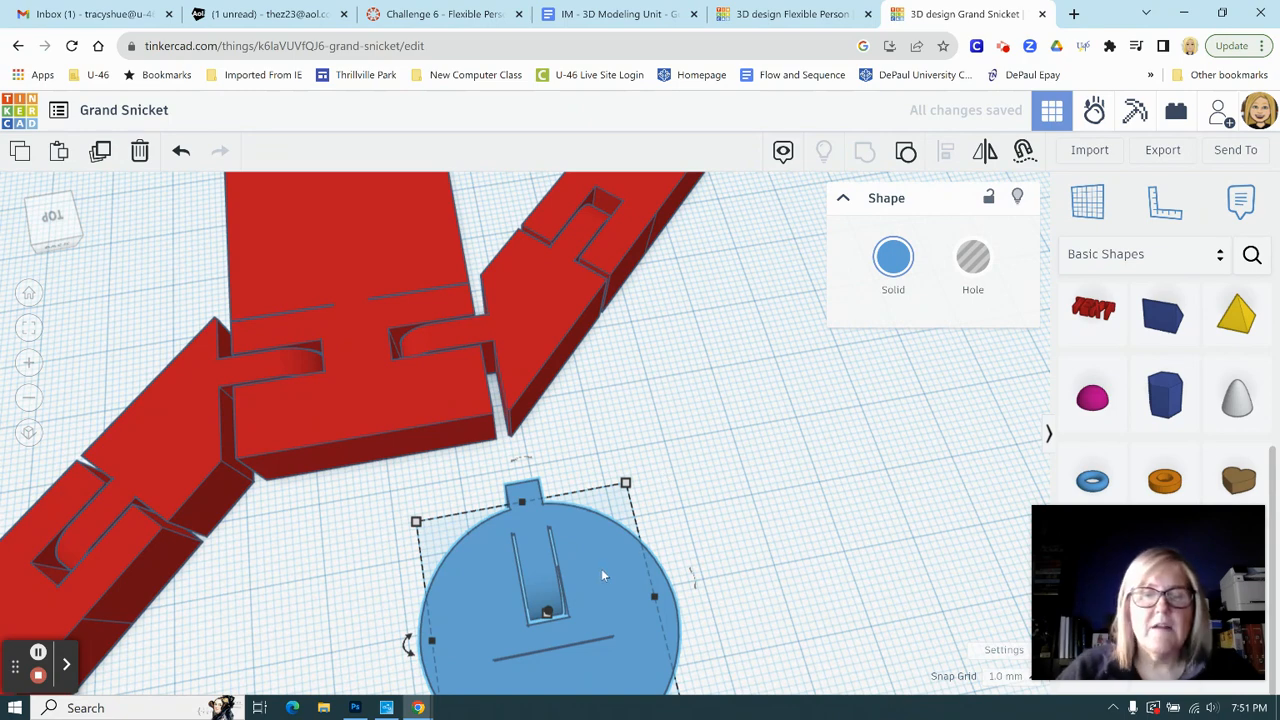
left_click_drag(598, 566, 439, 507)
right_click_drag(626, 622, 604, 594)
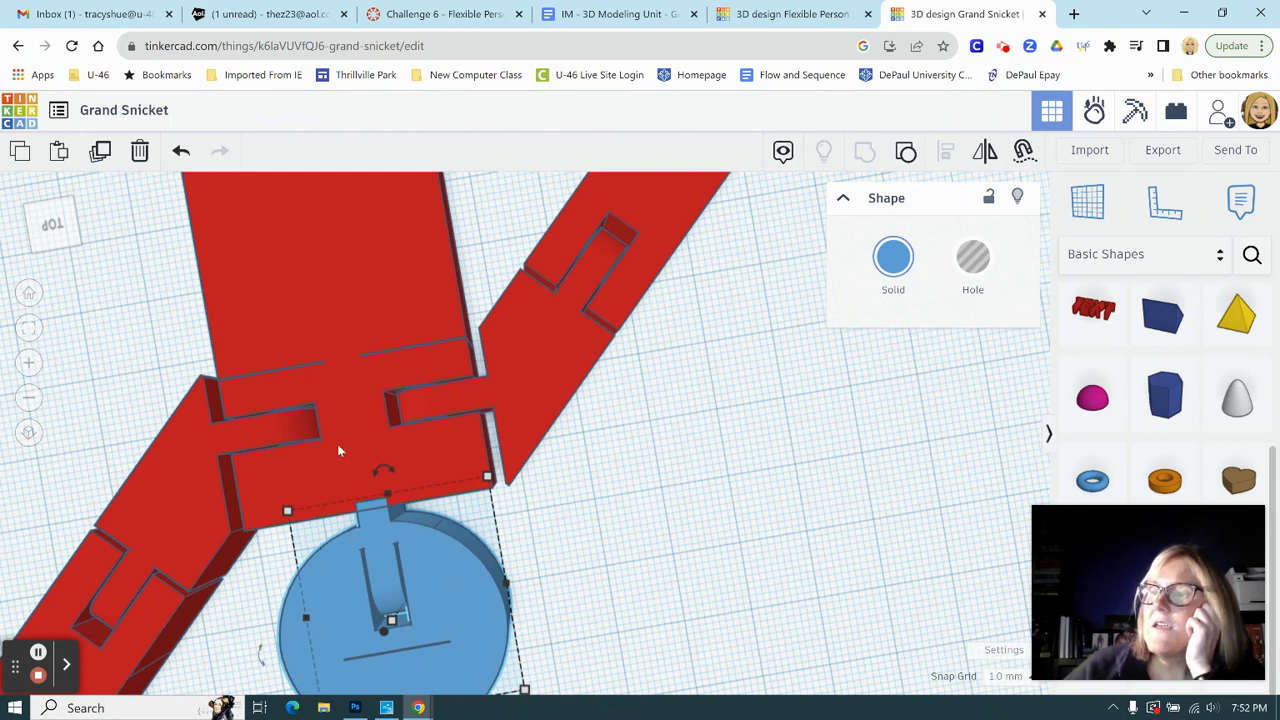
Step: Align the head and the body on their common centre across the figure's width
left_click_drag(159, 338, 456, 594)
left_click(945, 150)
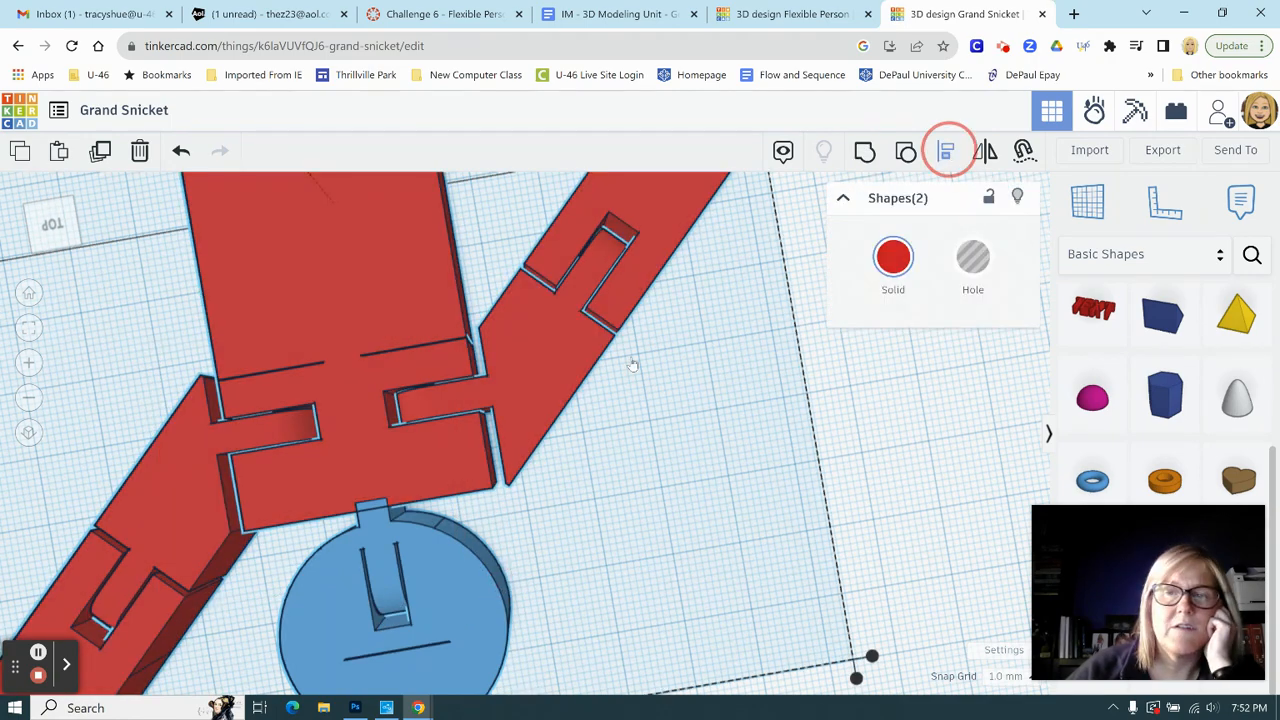
scroll(448, 546, "down", 5)
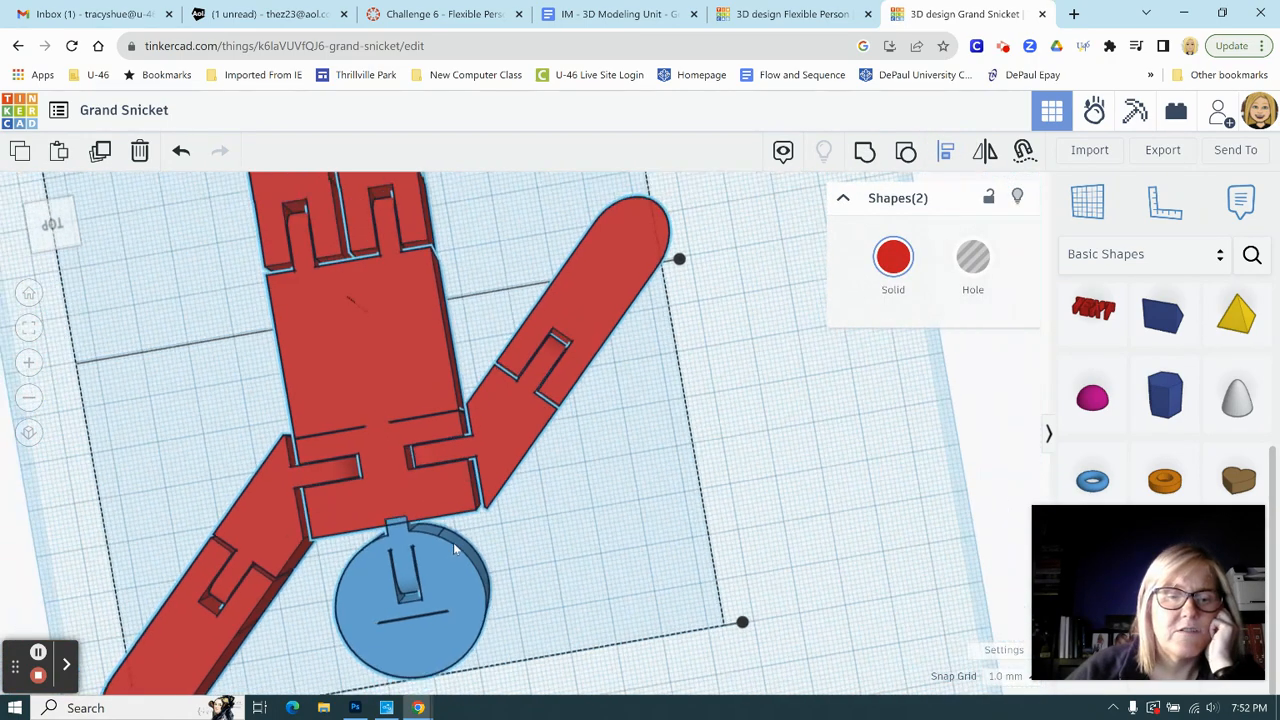
scroll(455, 547, "down", 3)
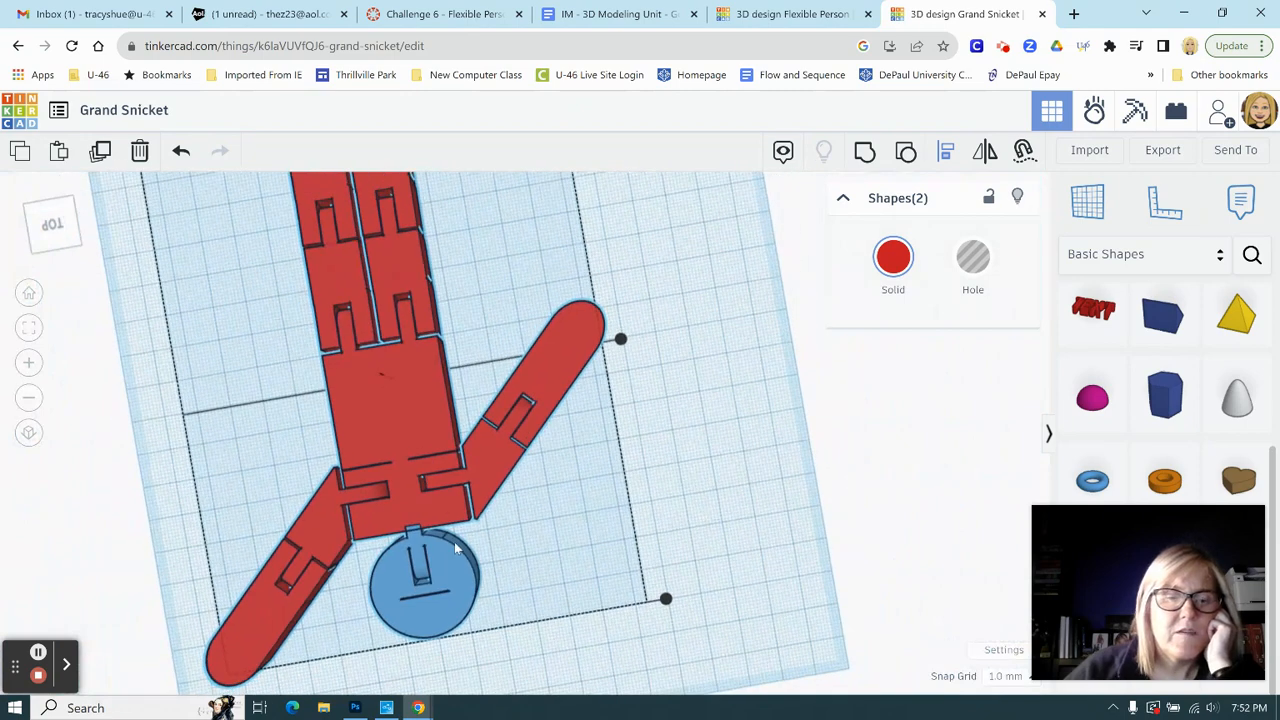
scroll(487, 577, "down", 2)
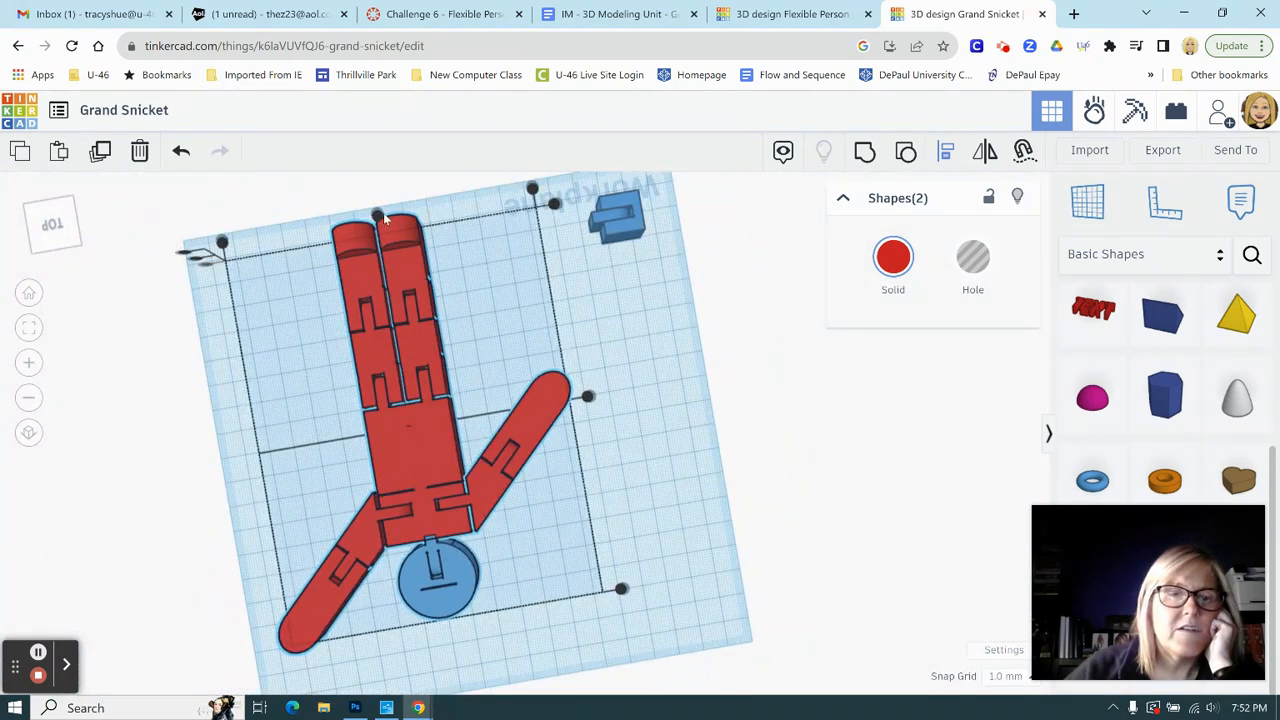
left_click(378, 218)
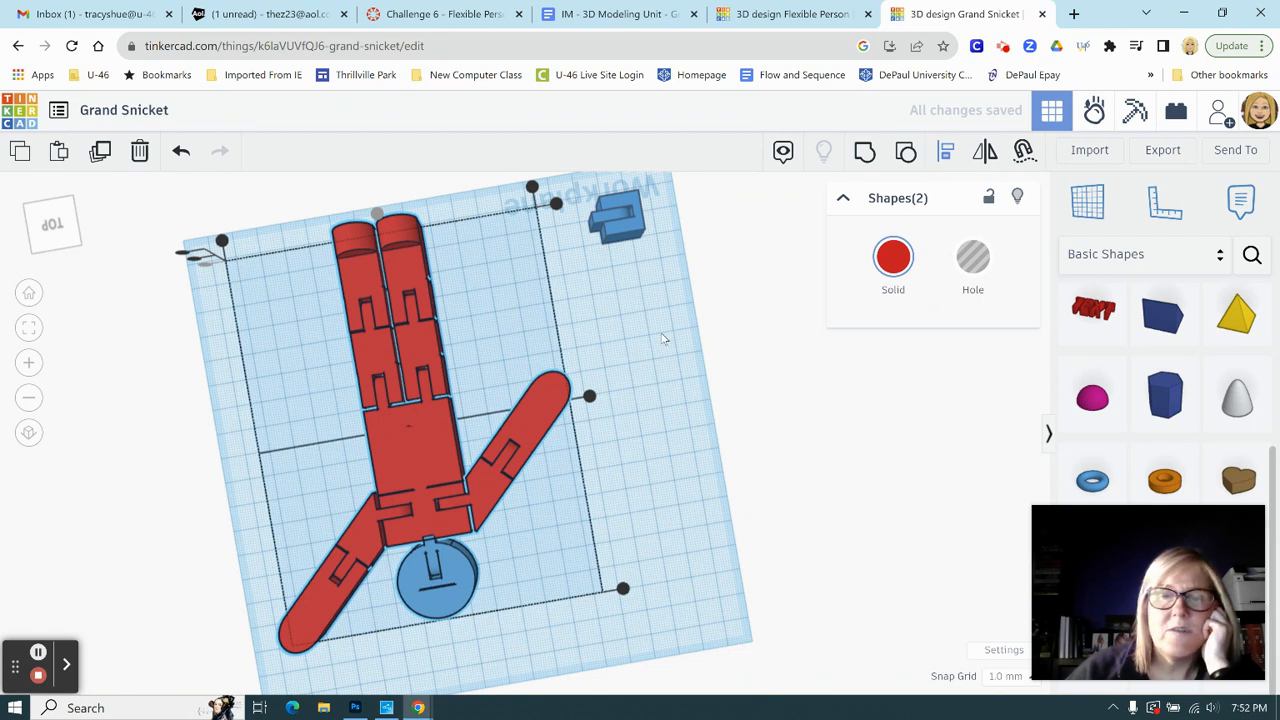
Step: Delete the spare blue hinge lying in the corner of the workplane
left_click(657, 243)
left_click(642, 225)
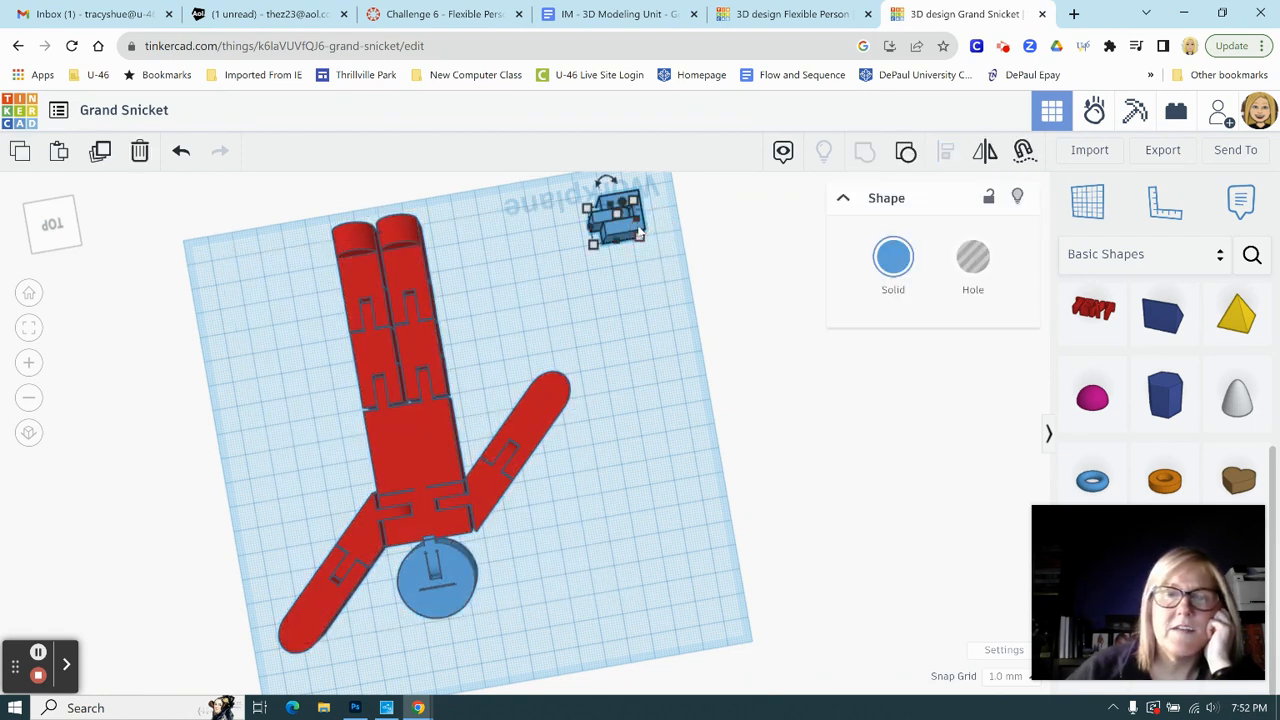
key("Delete")
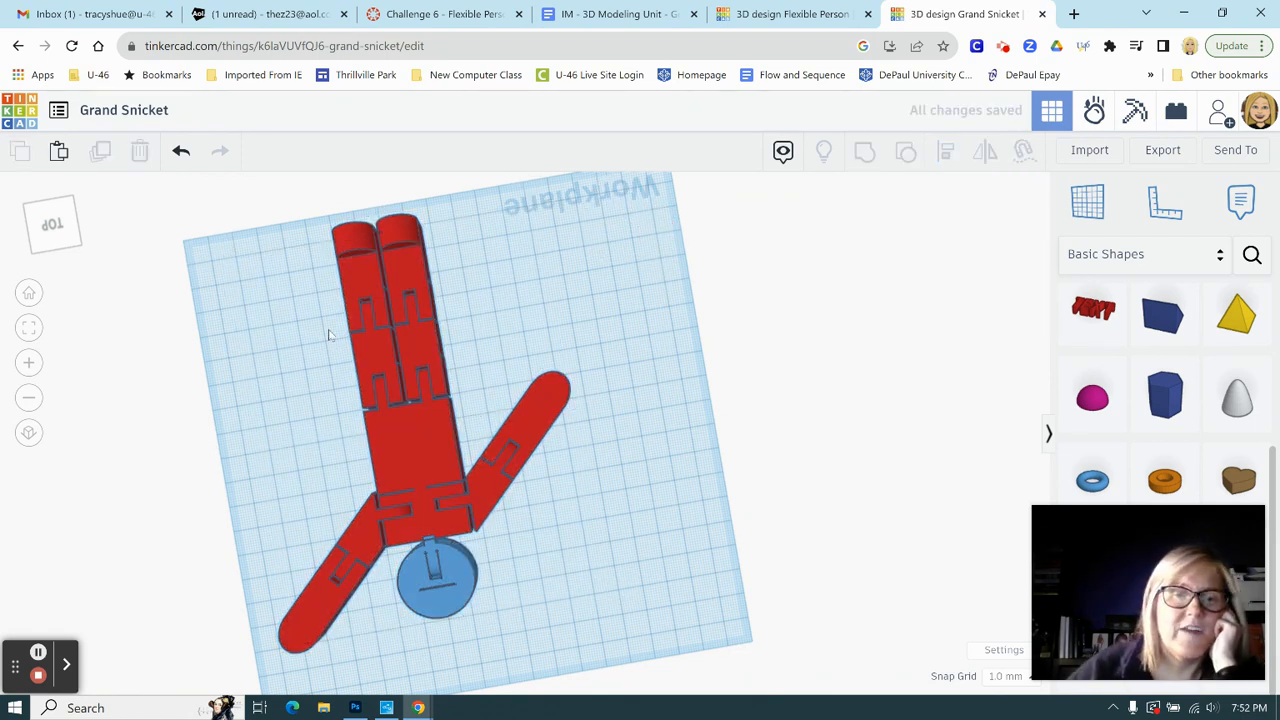
Step: Group the head and body into one shape, show the whole figure from directly above, and deselect it
left_click_drag(296, 280, 486, 604)
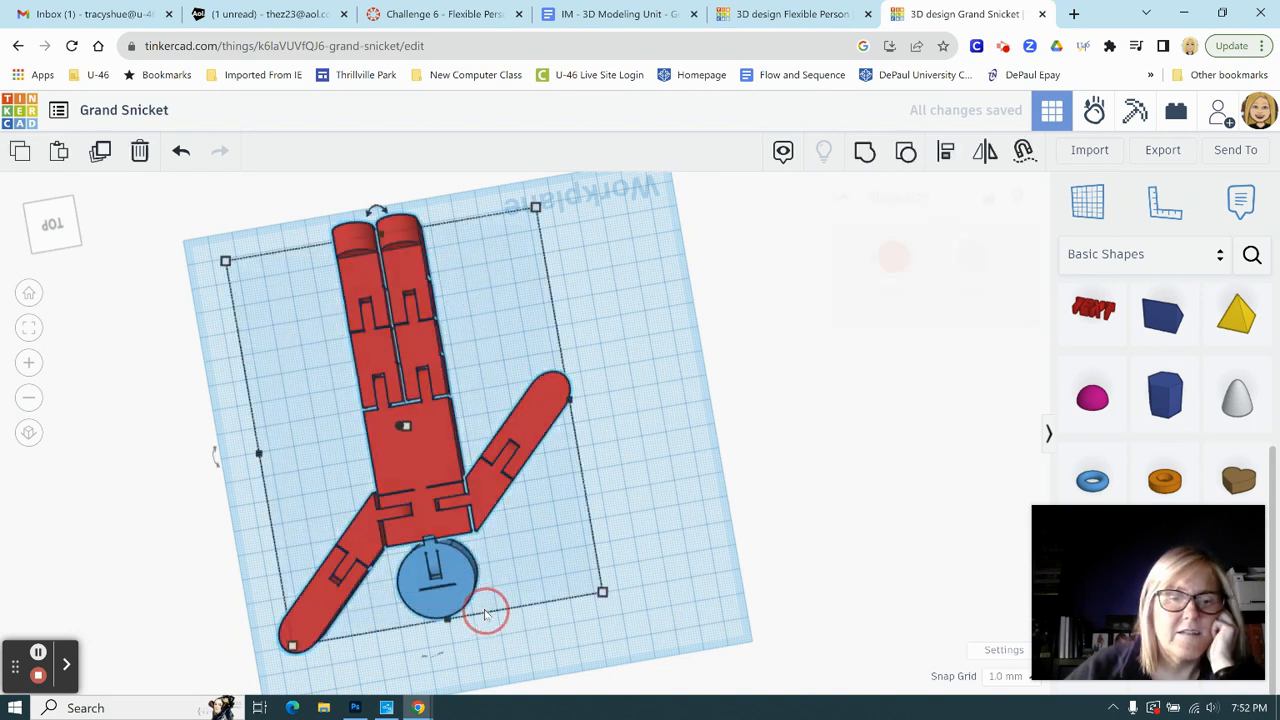
left_click(864, 151)
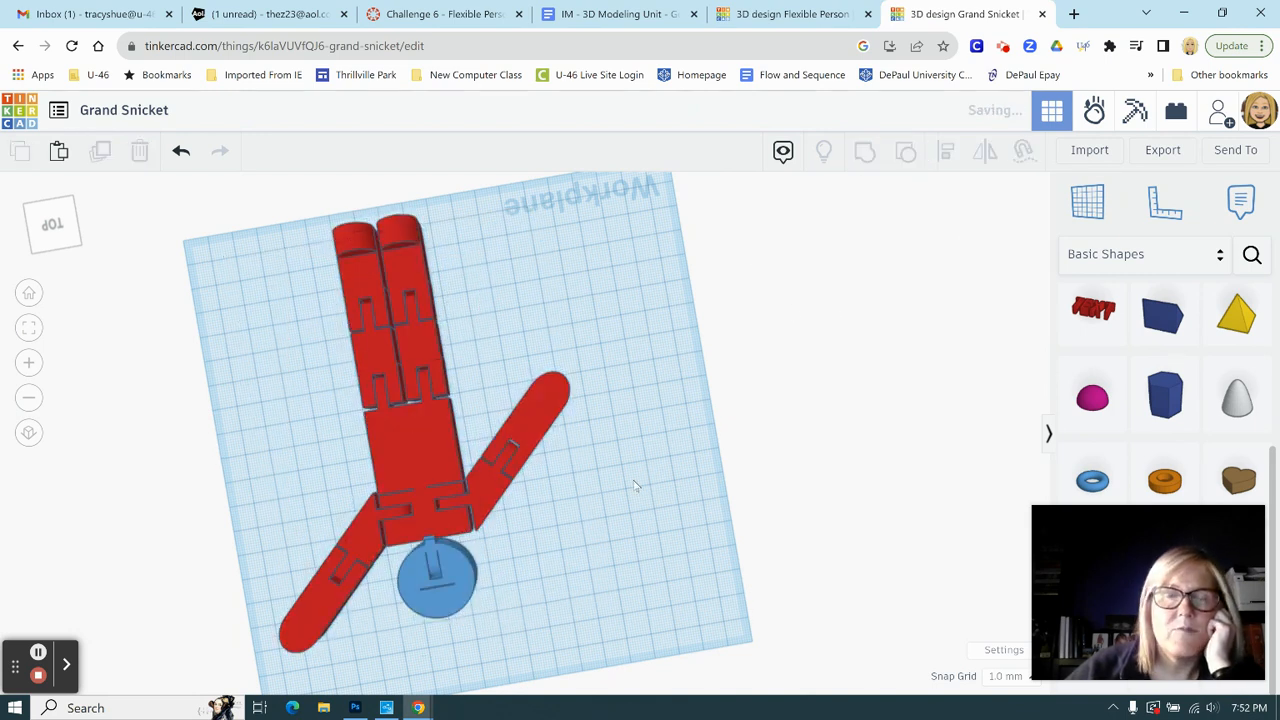
left_click(30, 293)
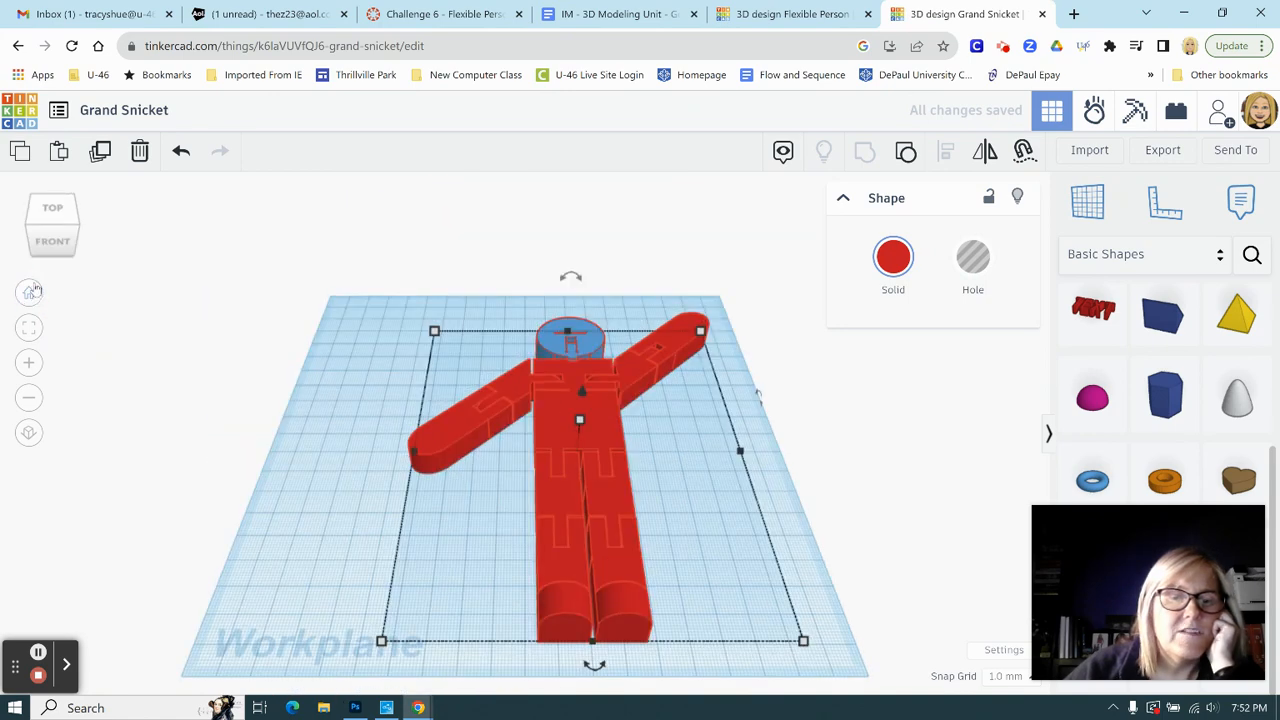
right_click_drag(773, 482, 771, 586)
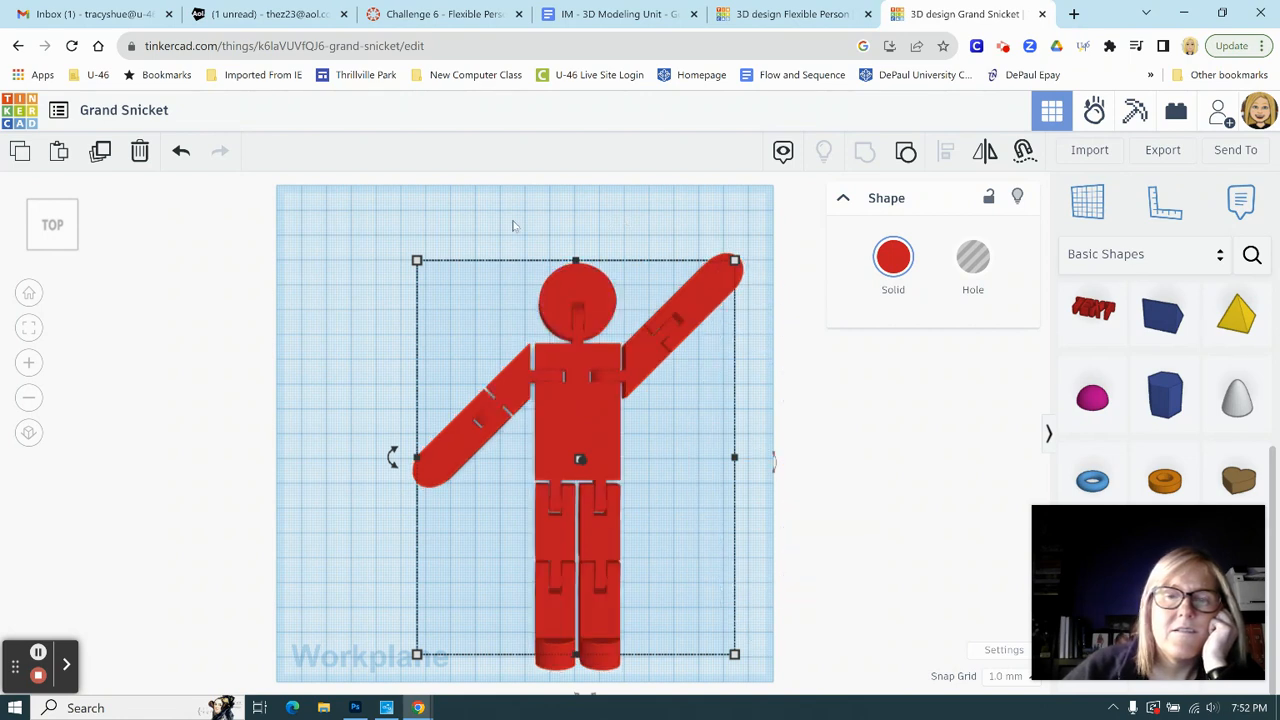
left_click(356, 300)
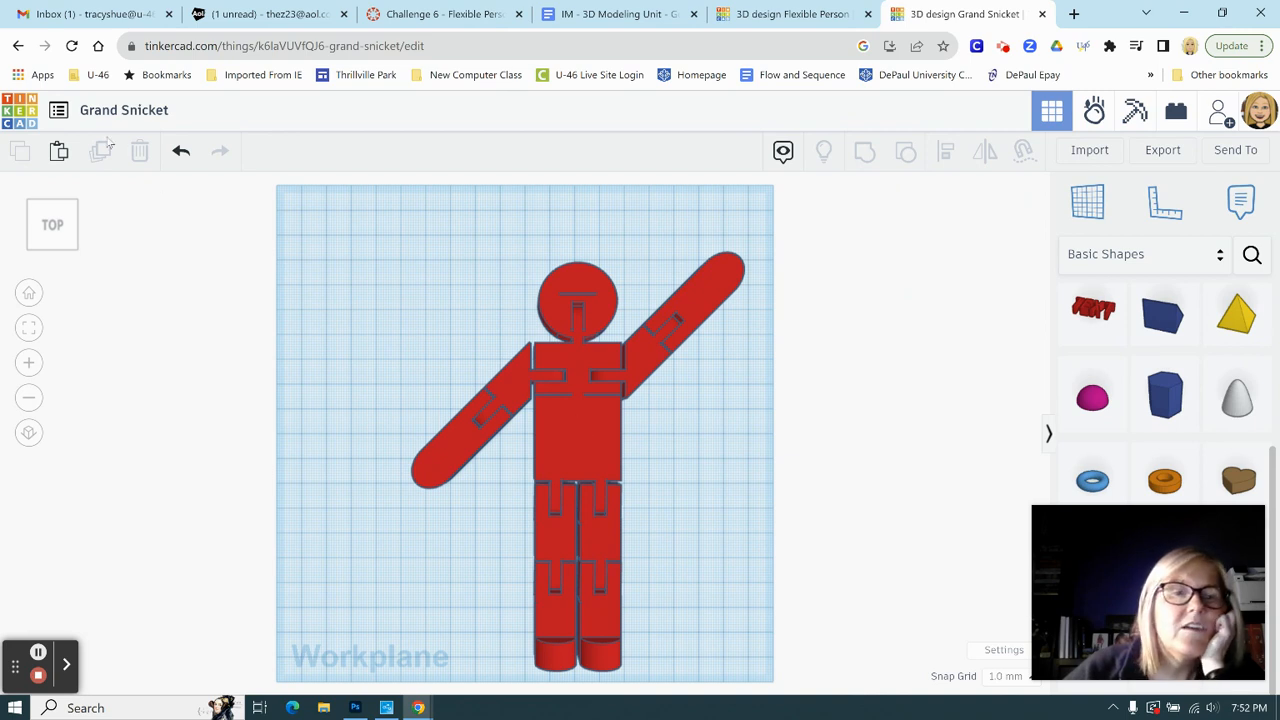
Step: Rename the design as Flexible
left_click(124, 110)
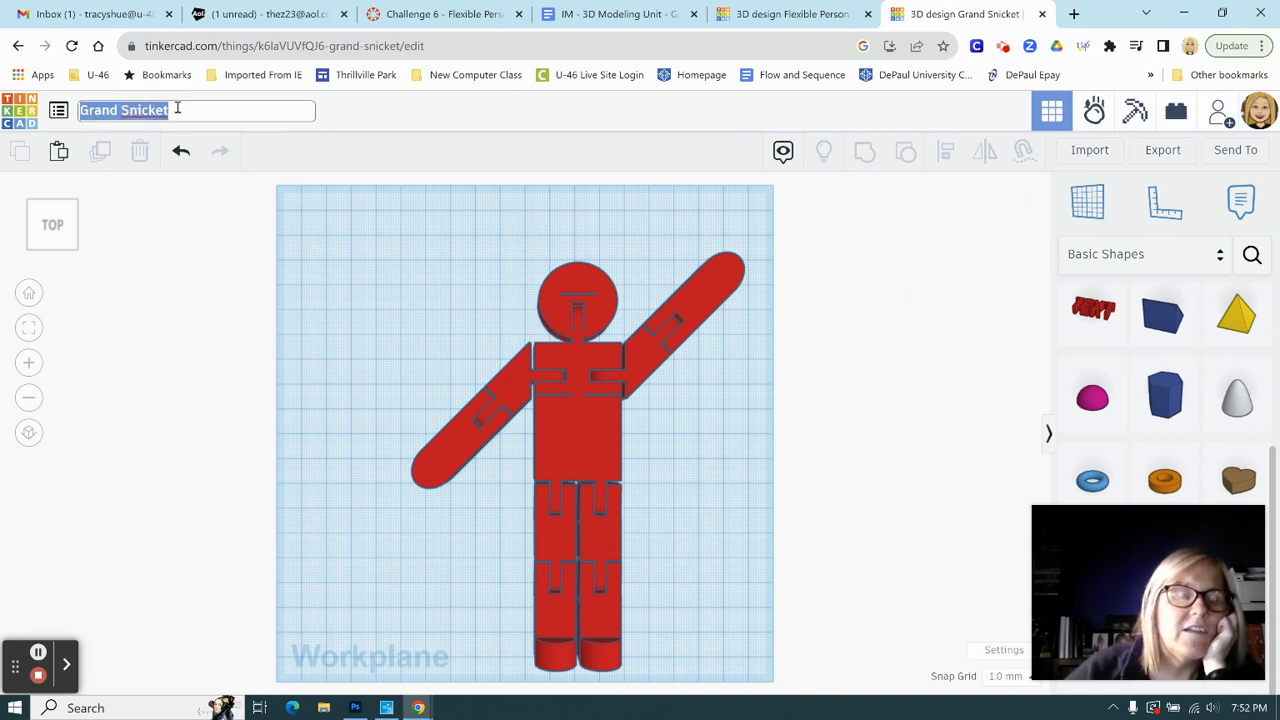
type("Fle")
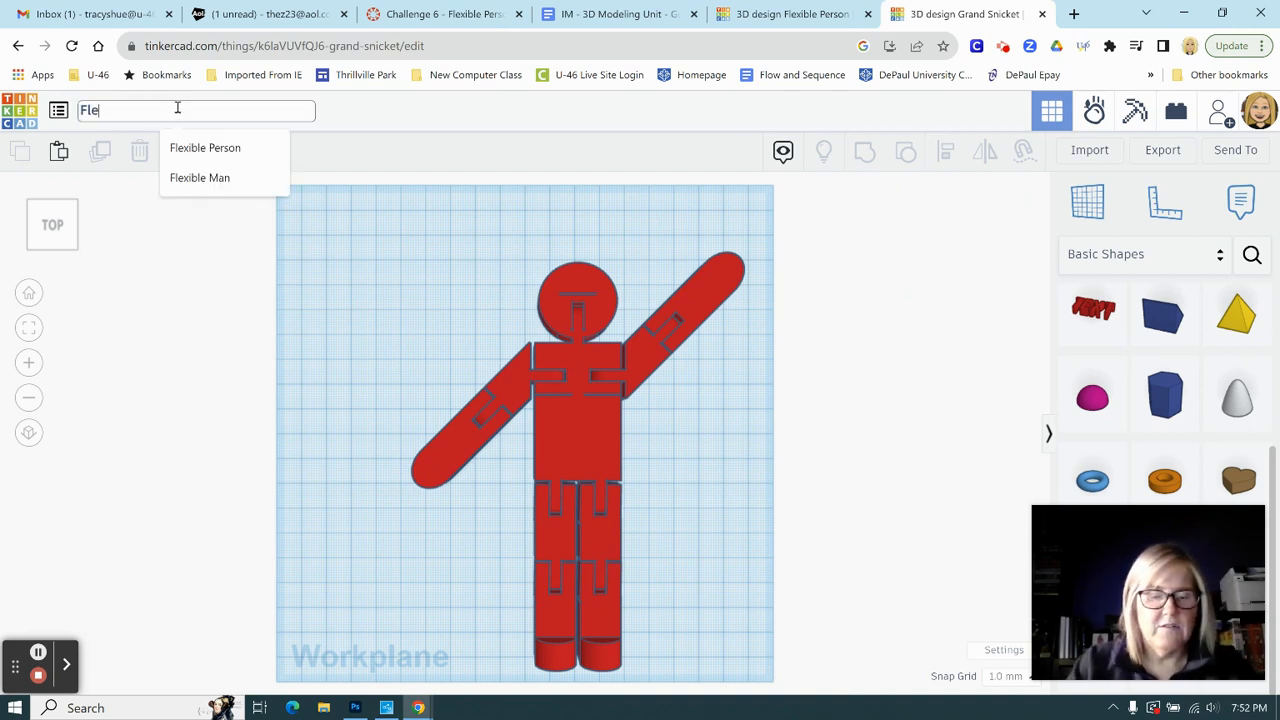
type("xible")
key("Return")
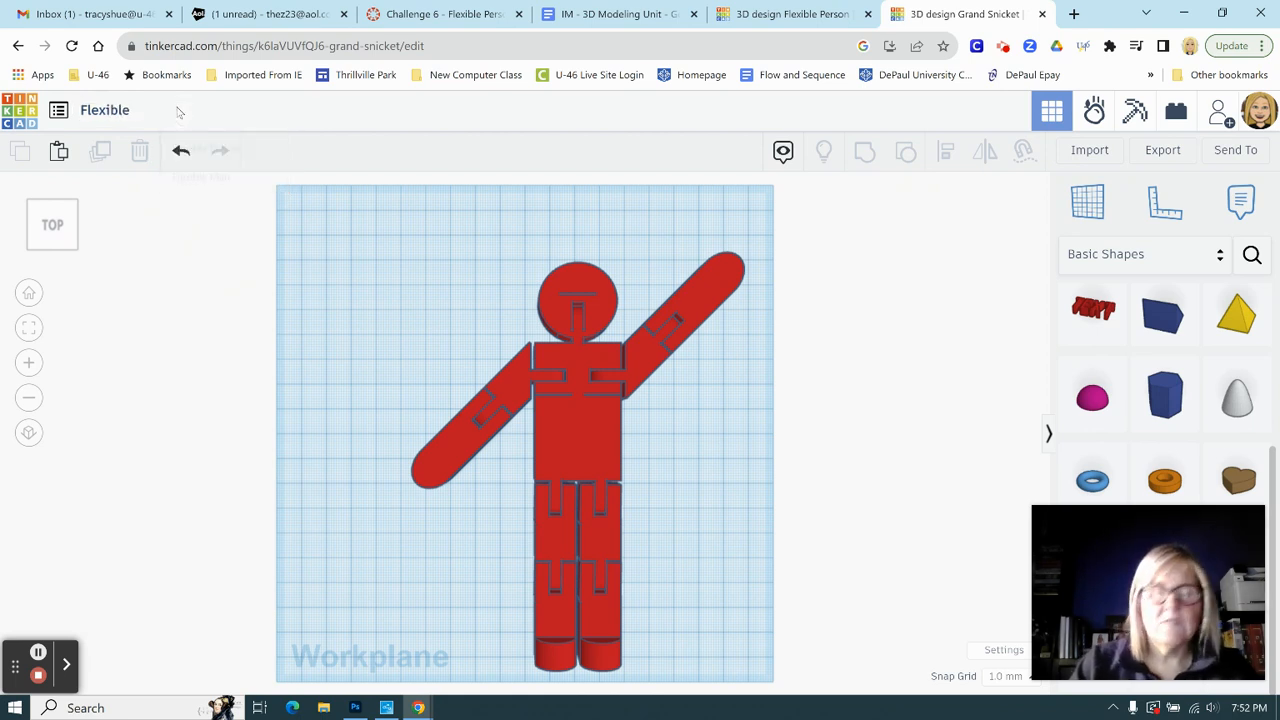
Step: Open the options for sending the finished design to other services
left_click(1230, 150)
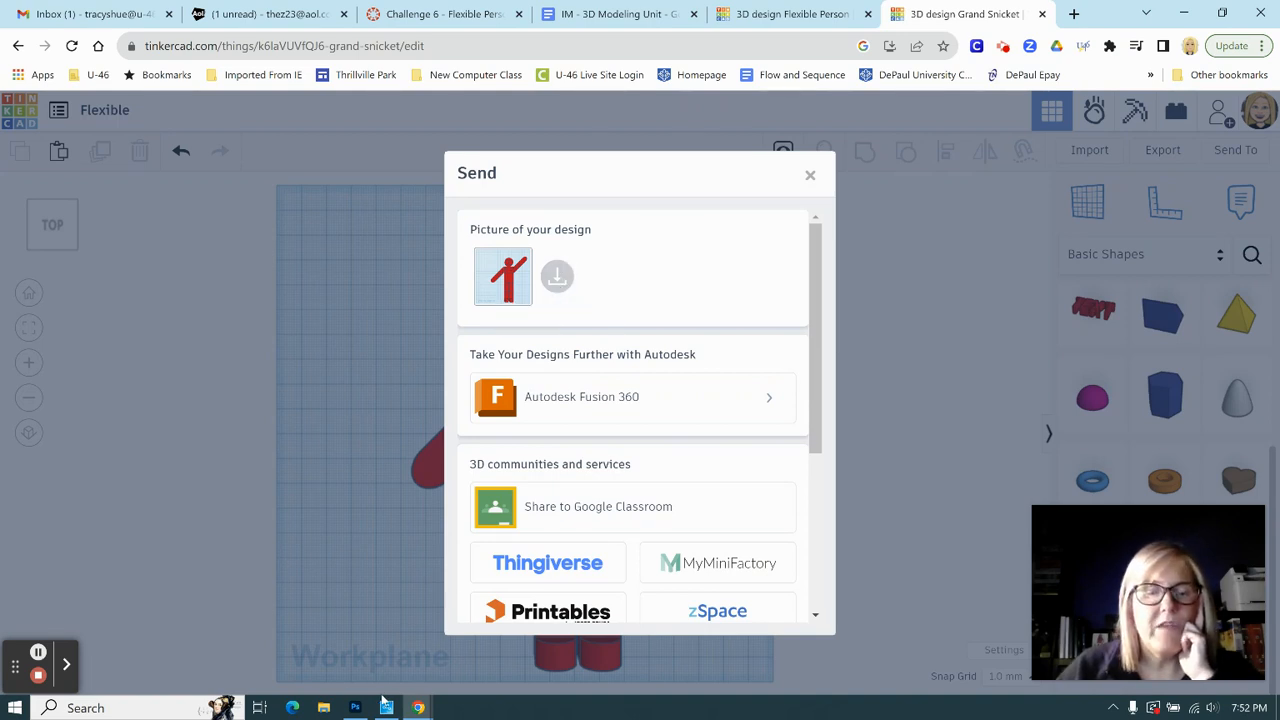
mouse_move(417, 710)
left_click(627, 675)
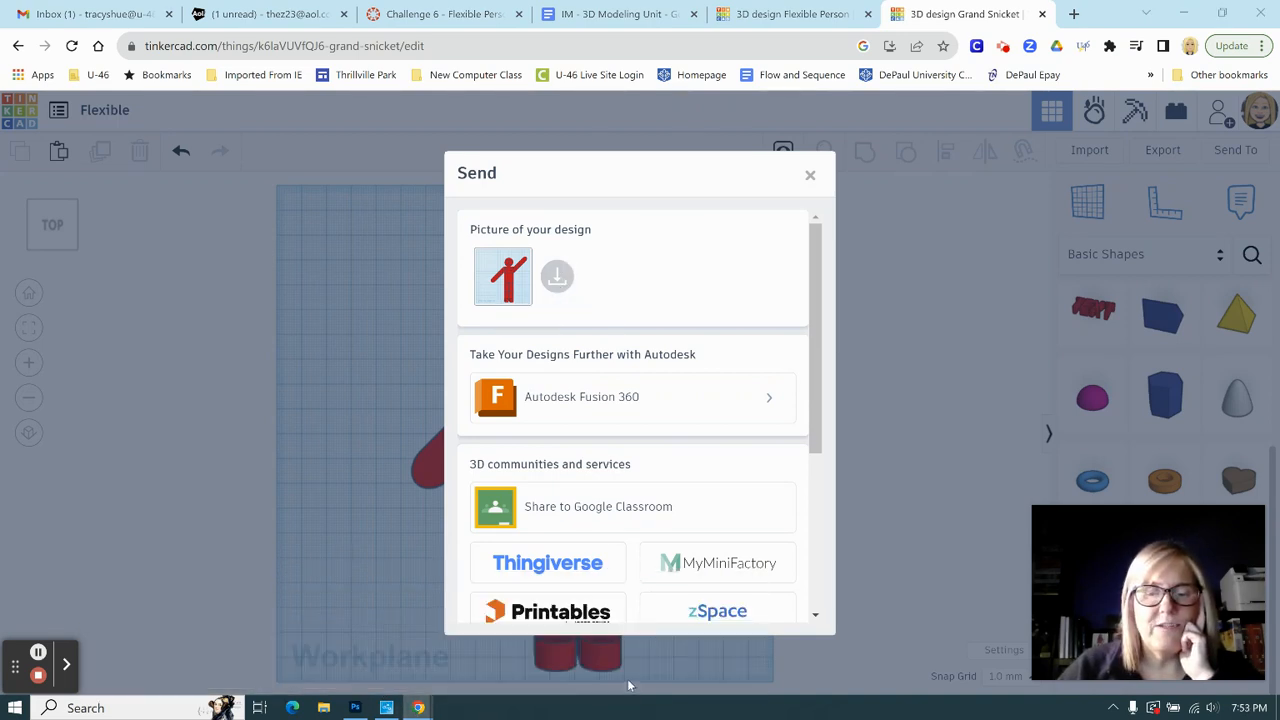